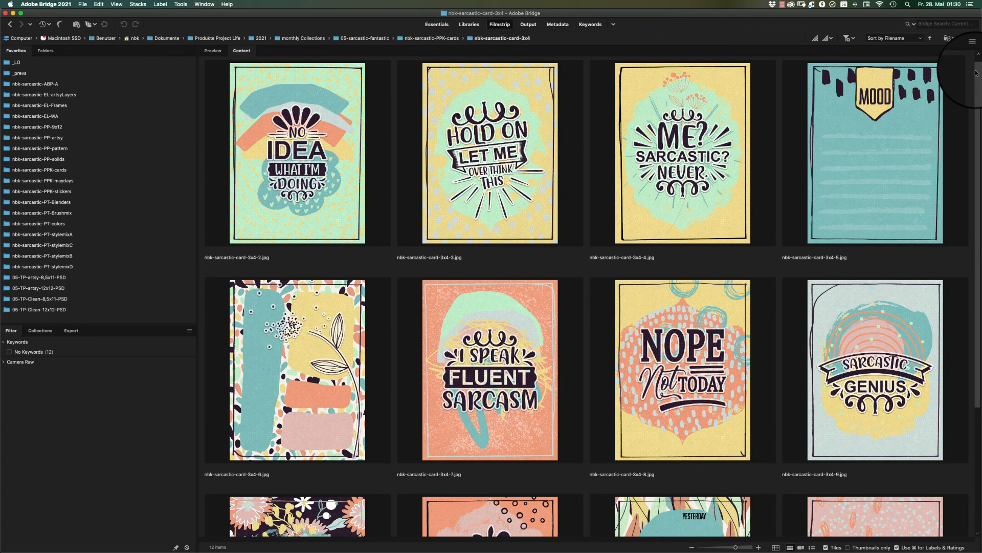
Look through the card previews in nbk-sarcastic-card-3x4 and return to the nbk-sarcastic-PPK-cards folder.
scroll(953, 107, down, 3)
scroll(945, 116, down, 4)
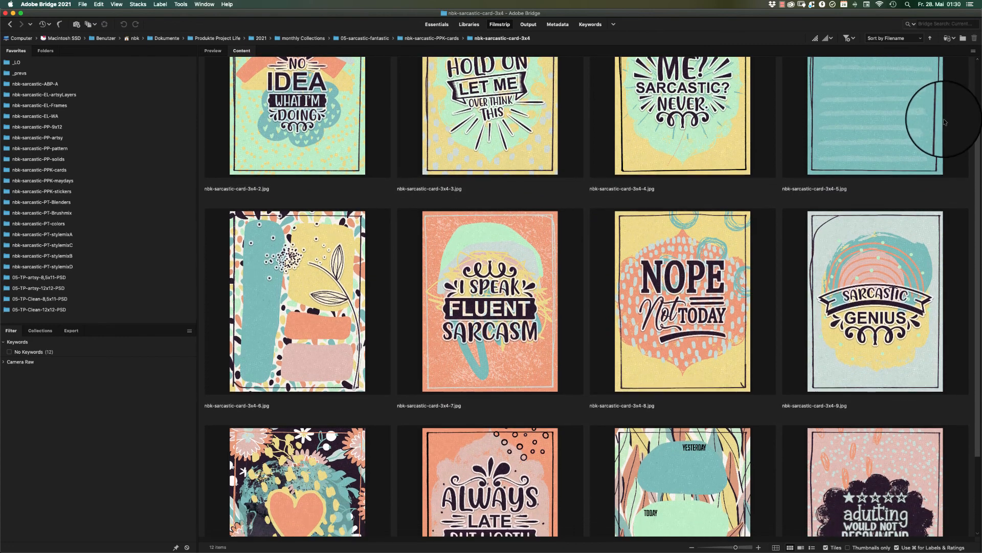
scroll(933, 159, down, 3)
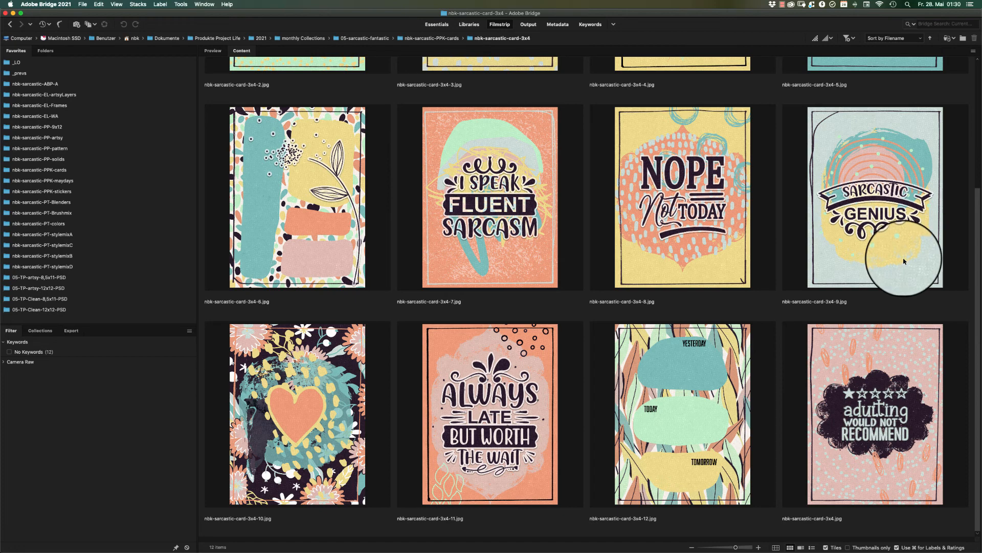
scroll(872, 133, up, 8)
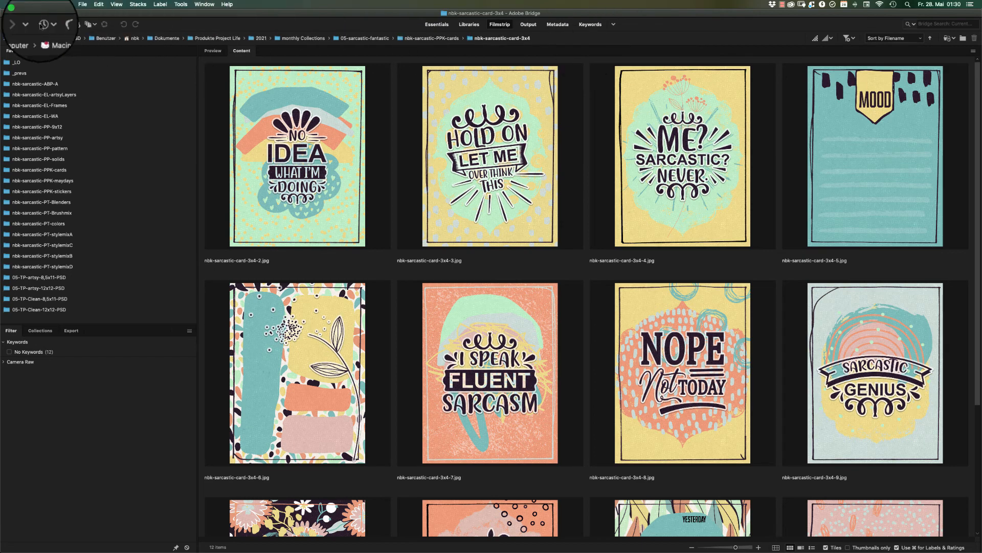
click(10, 24)
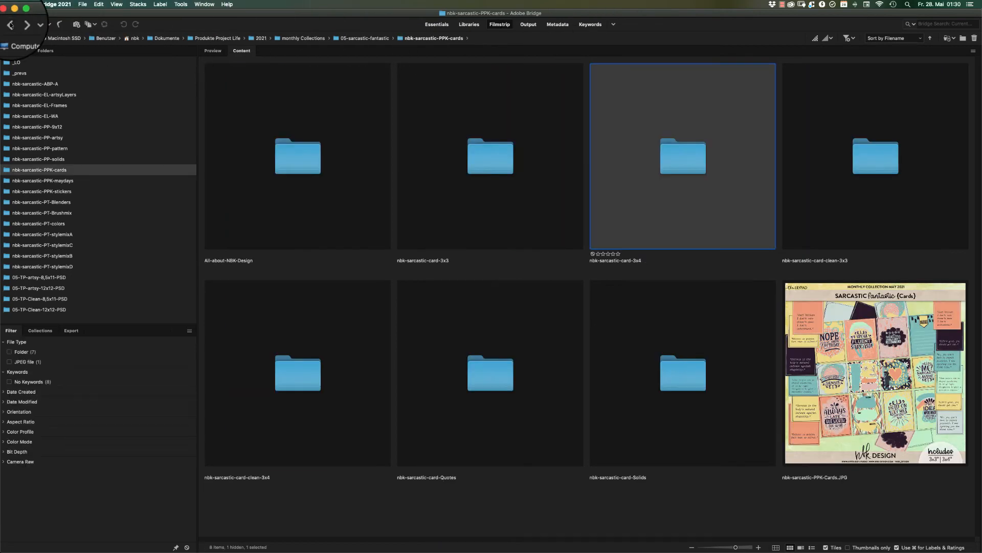
Review the card previews in nbk-sarcastic-card-clean-3x3 and nbk-sarcastic-card-clean-3x4, returning to the parent folder after each.
double_click(876, 156)
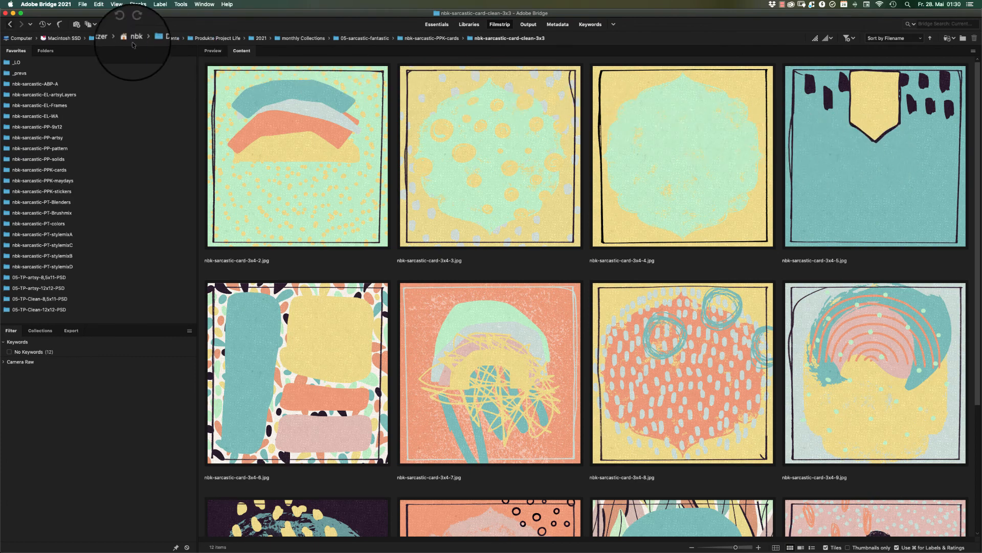
click(10, 24)
click(305, 379)
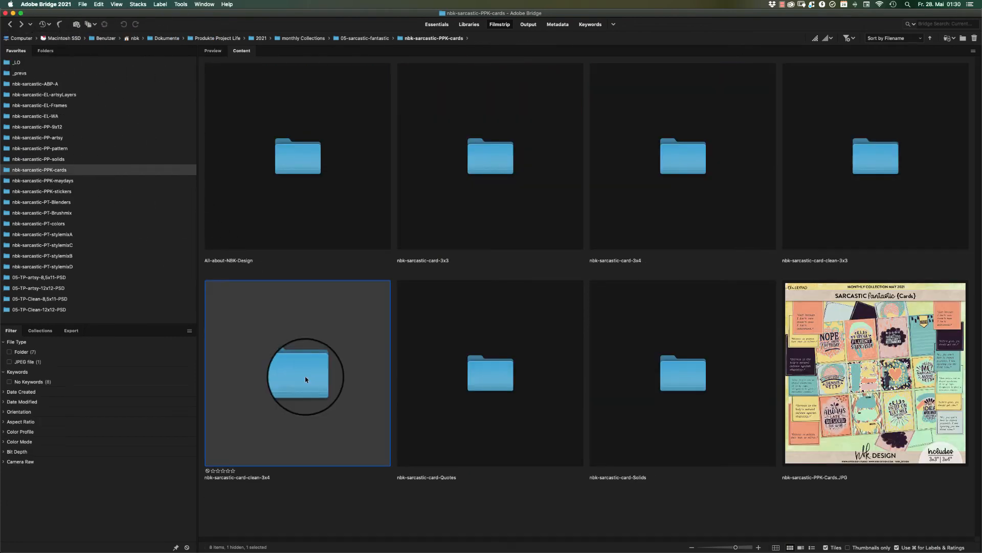
double_click(305, 377)
drag(977, 68, 974, 215)
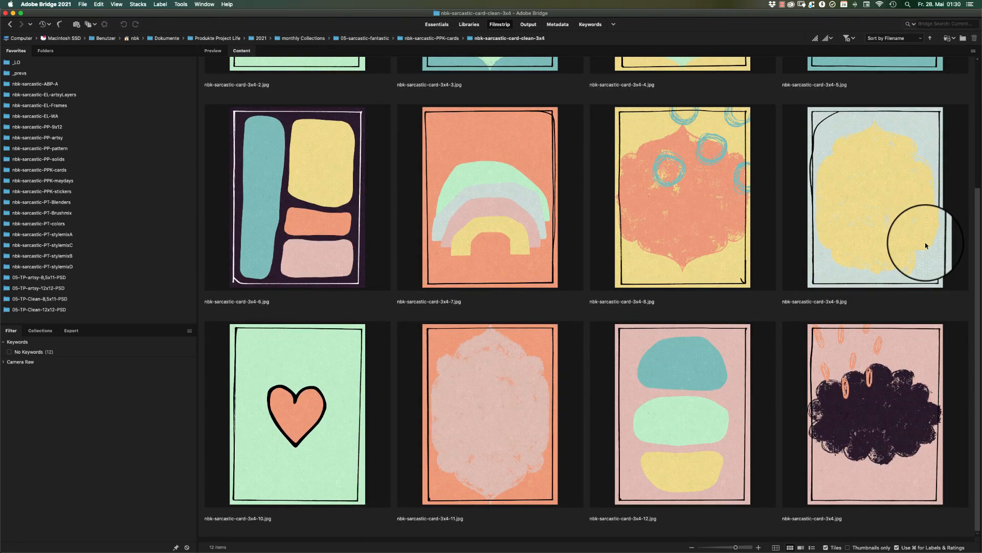
scroll(926, 246, up, 5)
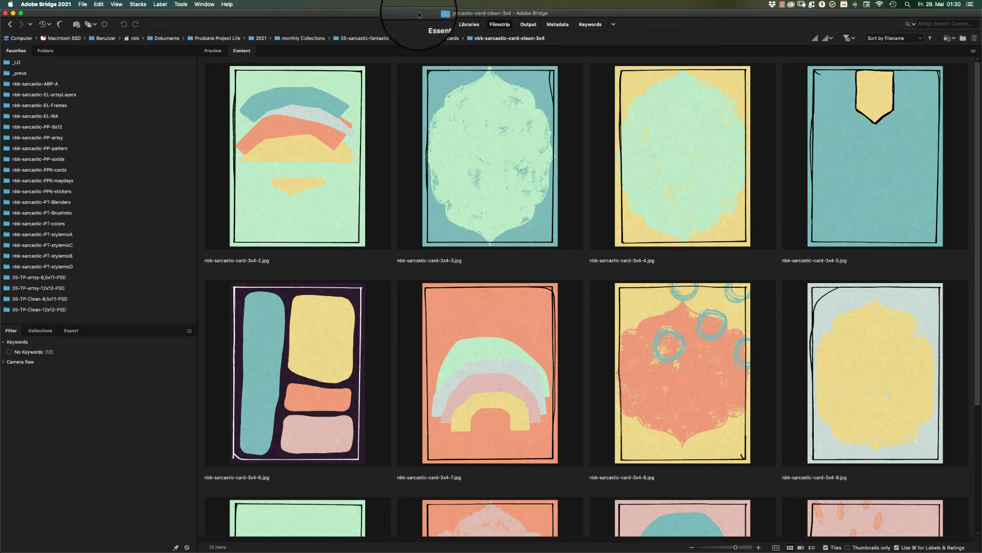
click(10, 25)
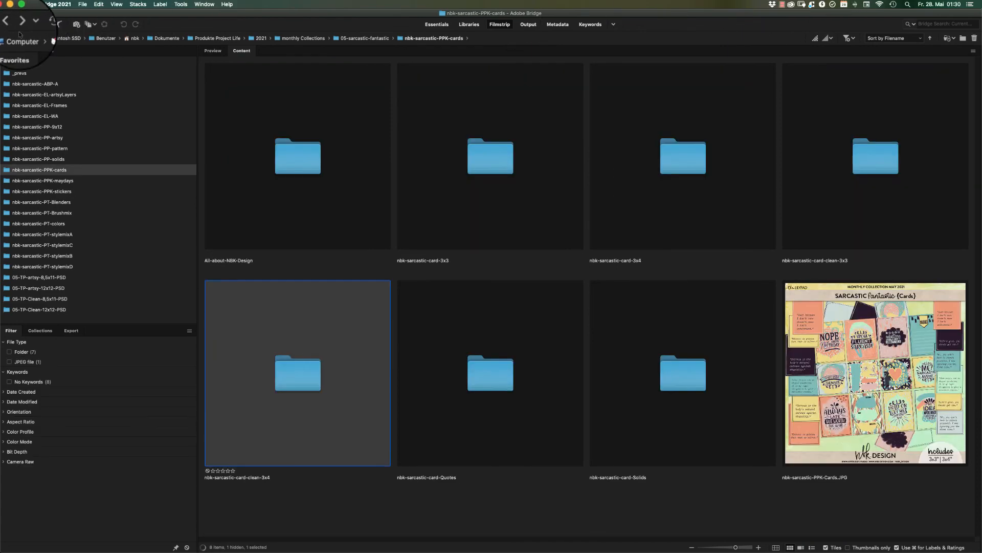
Look through all 3x3 and 3x4 quote cards in nbk-sarcastic-card-Quotes and return to the parent folder.
double_click(502, 376)
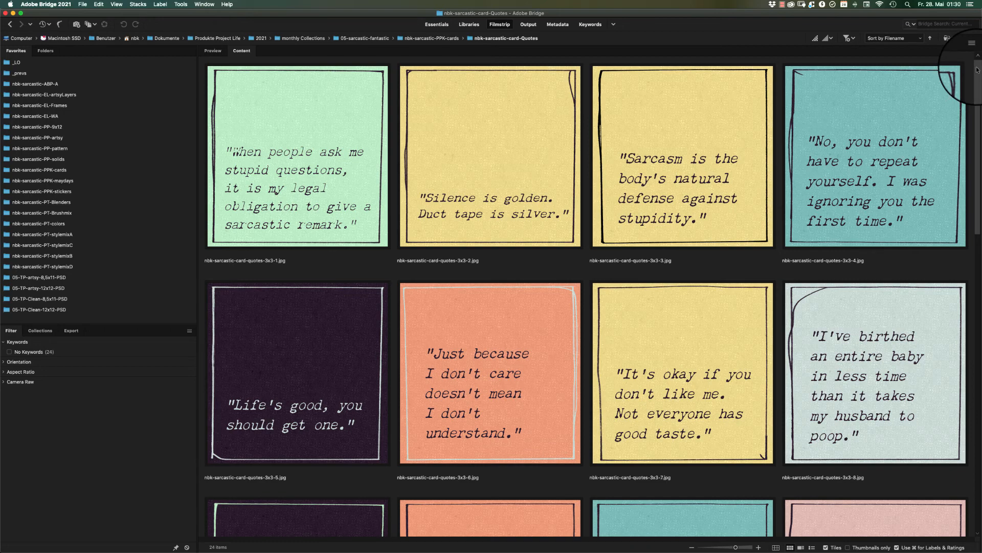
scroll(977, 70, down, 1)
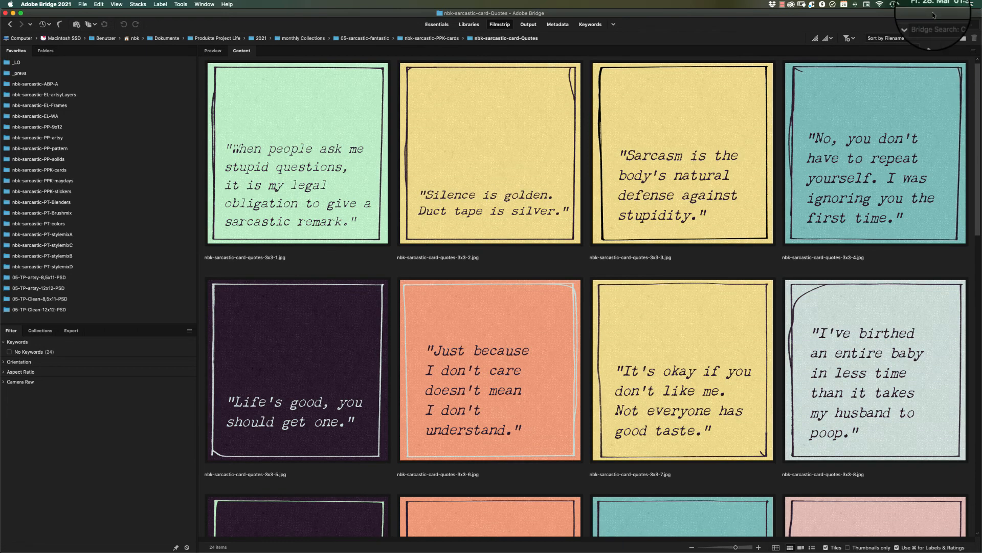
scroll(967, 59, up, 1)
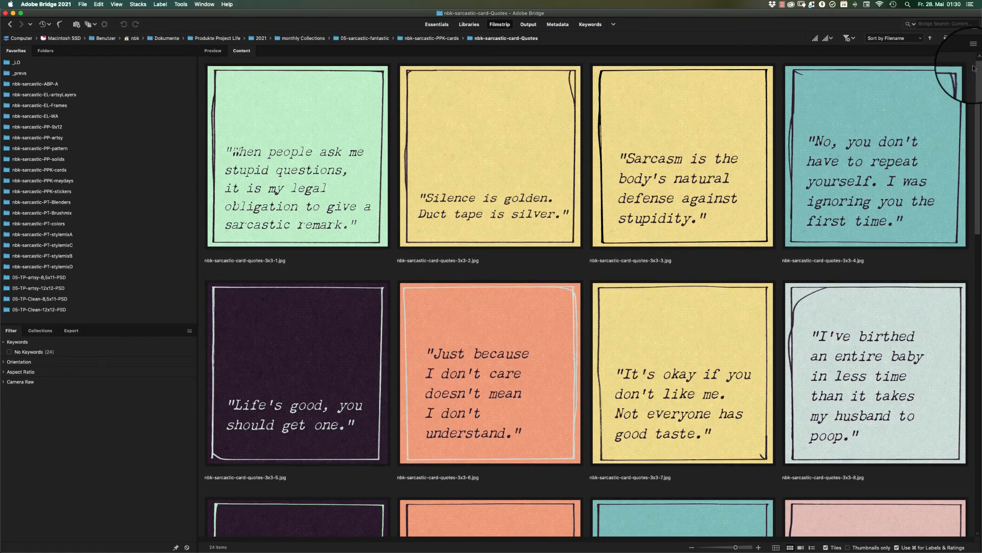
scroll(965, 72, down, 5)
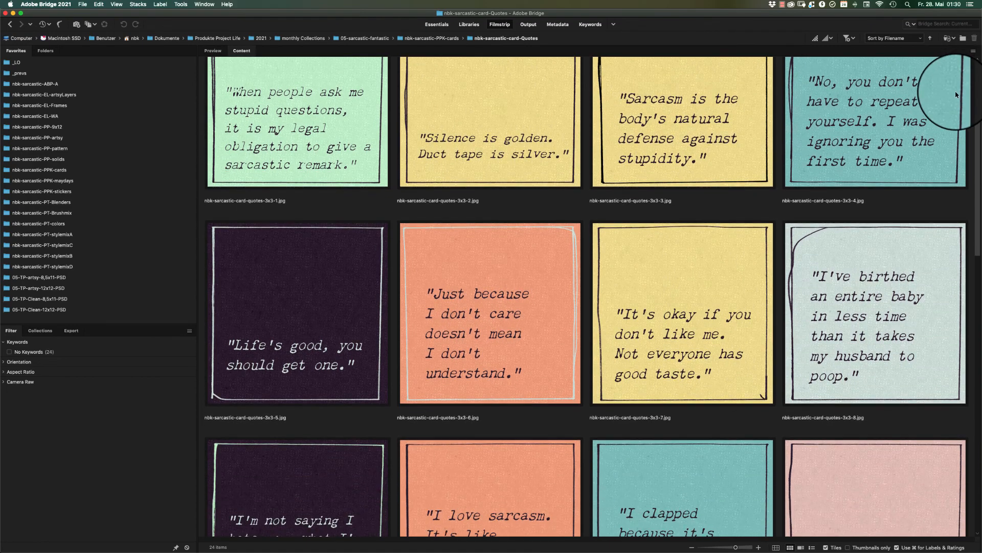
scroll(878, 195, down, 10)
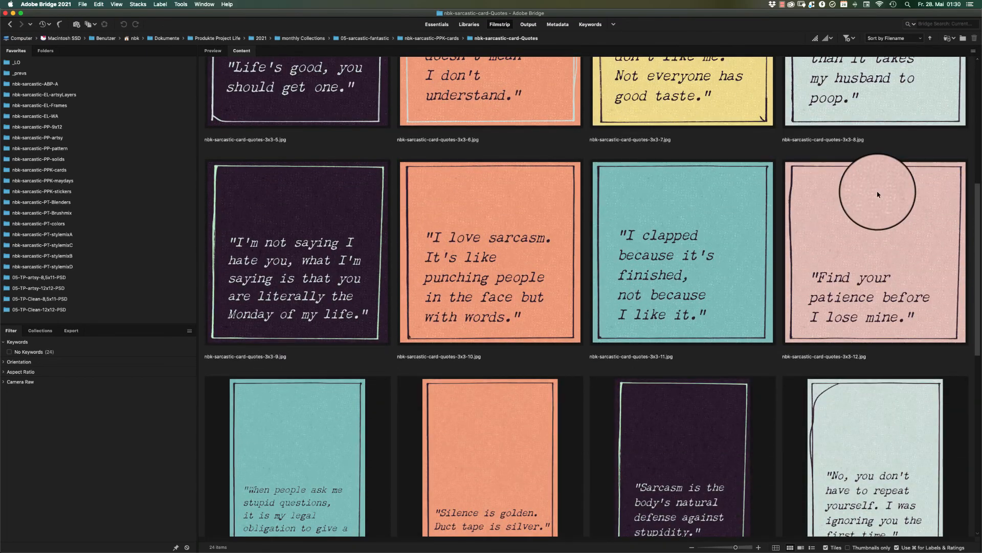
scroll(879, 195, down, 10)
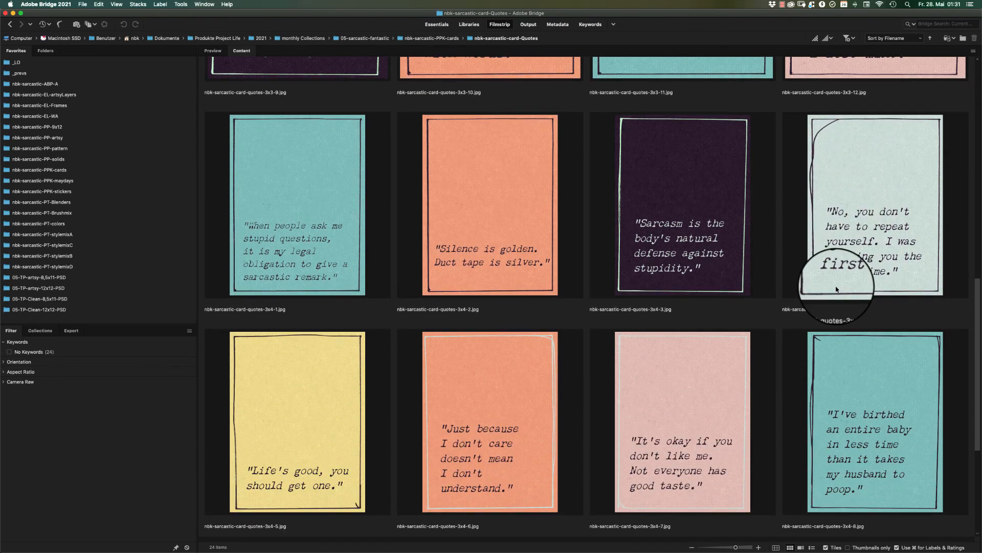
scroll(837, 290, down, 8)
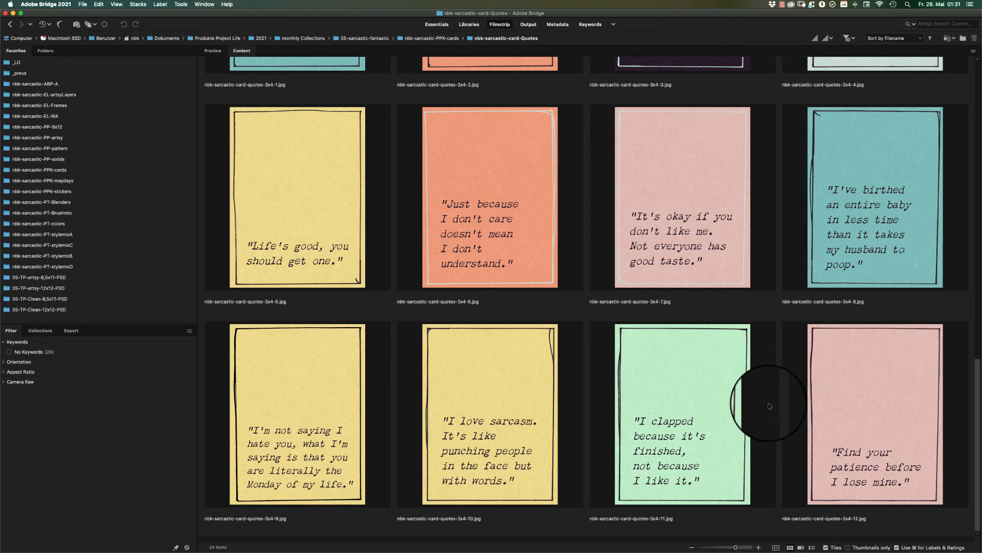
click(9, 24)
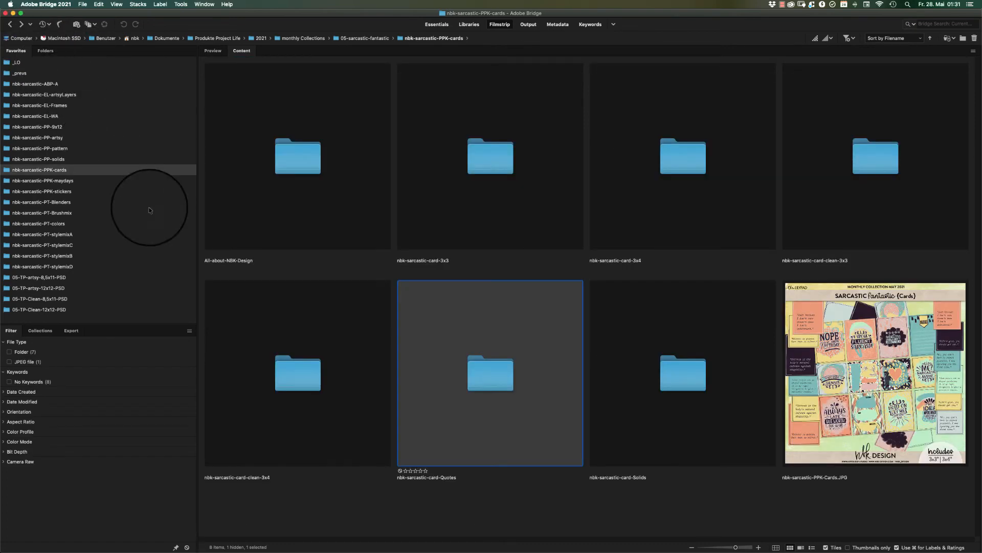
Revisit nbk-sarcastic-card-clean-3x4 and nbk-sarcastic-card-Quotes to compare the clean cards with the quote cards, ending back in the parent folder.
double_click(289, 390)
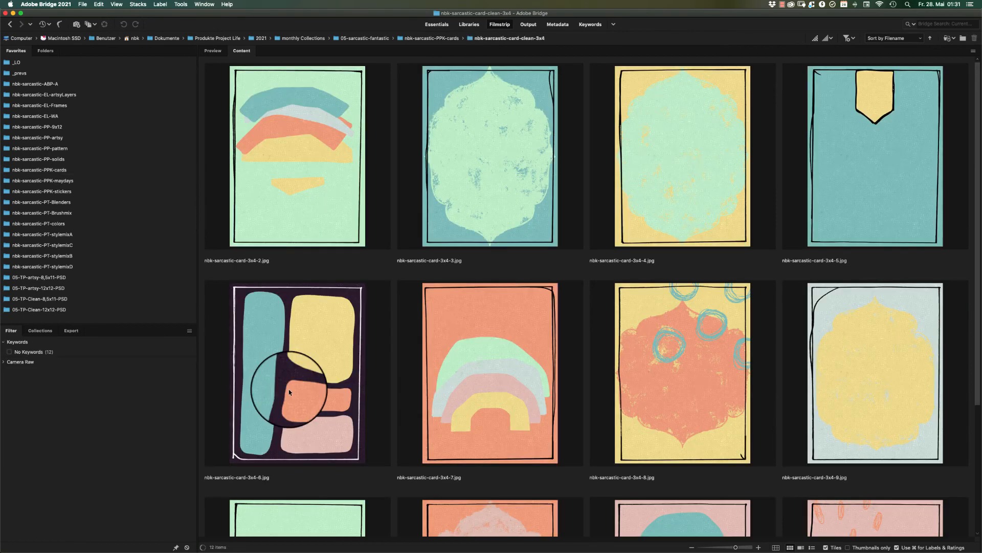
click(9, 24)
double_click(482, 383)
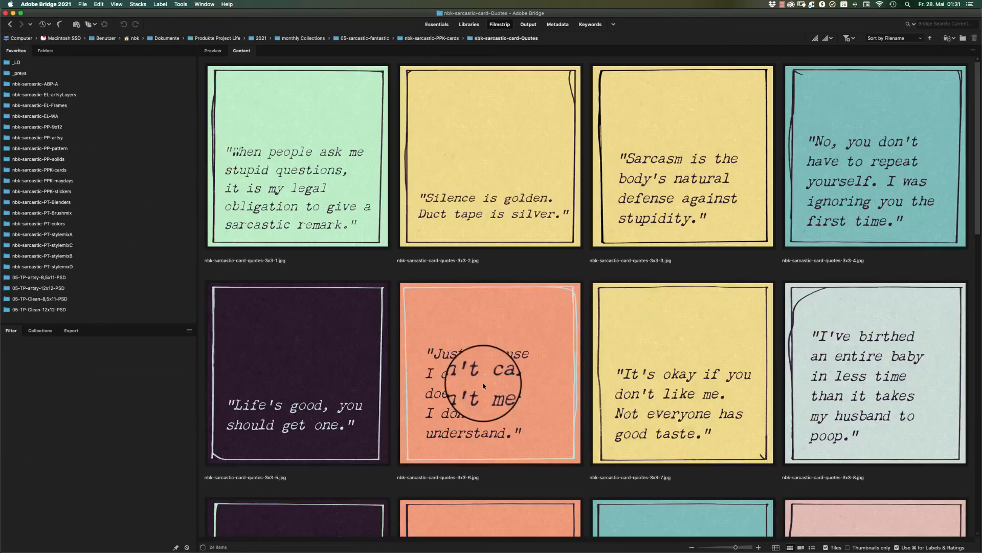
scroll(969, 162, down, 1)
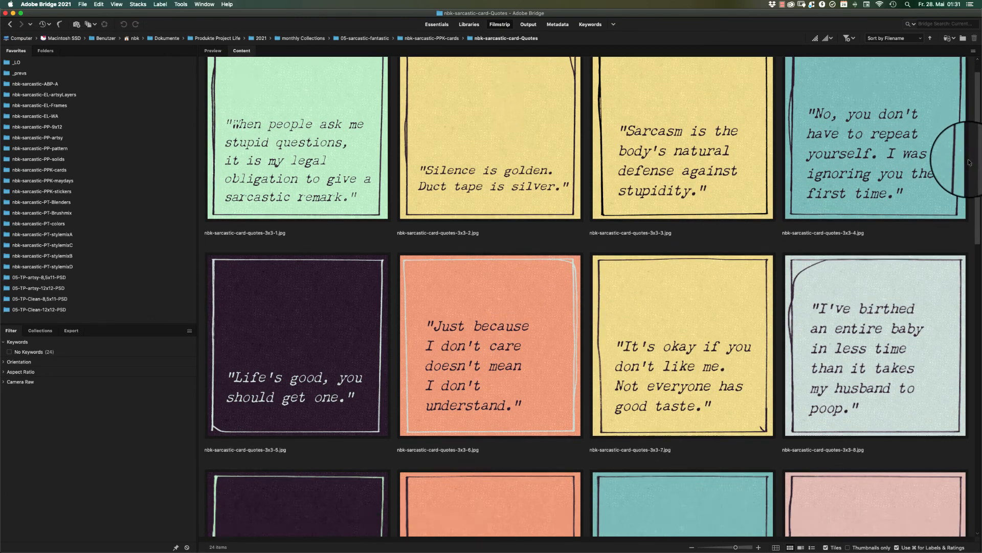
scroll(969, 162, down, 10)
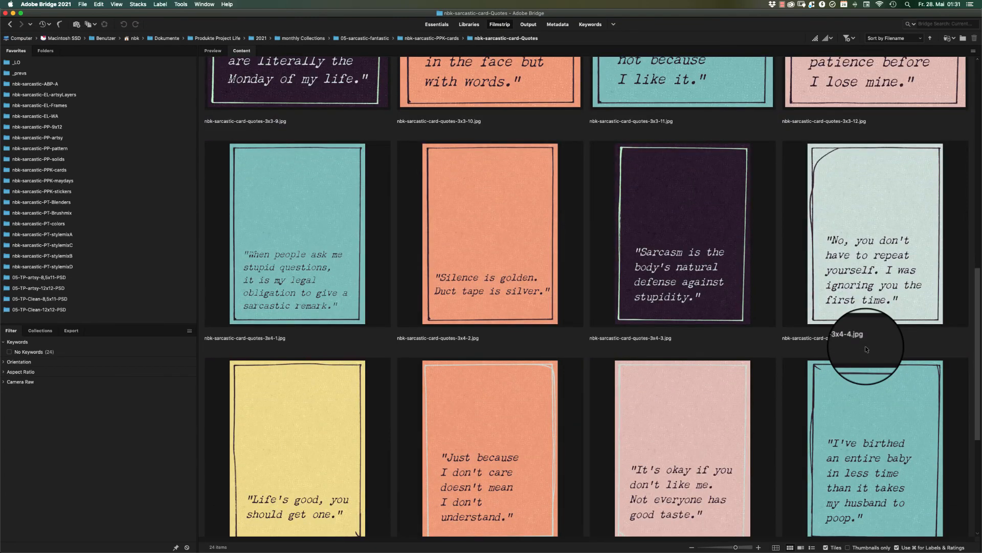
scroll(865, 345, down, 5)
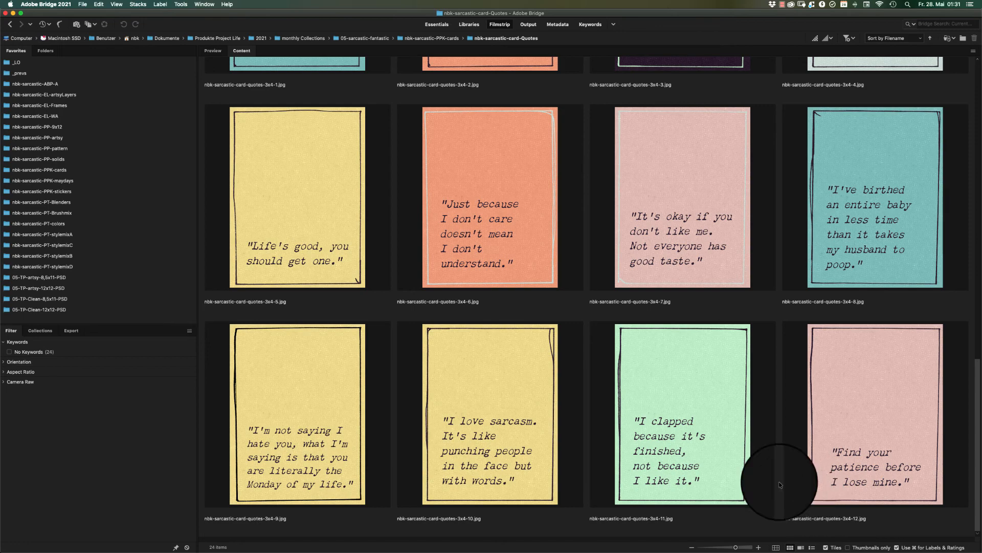
click(10, 24)
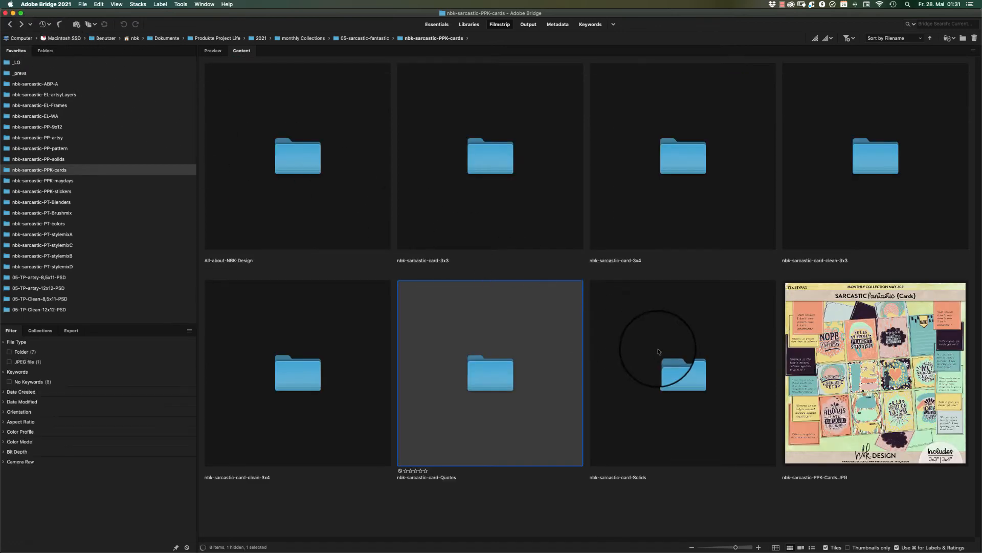
Look through the 3x3 and 3x4 solid cards in nbk-sarcastic-card-Solids, return to the parent folder and clear the selection.
double_click(679, 358)
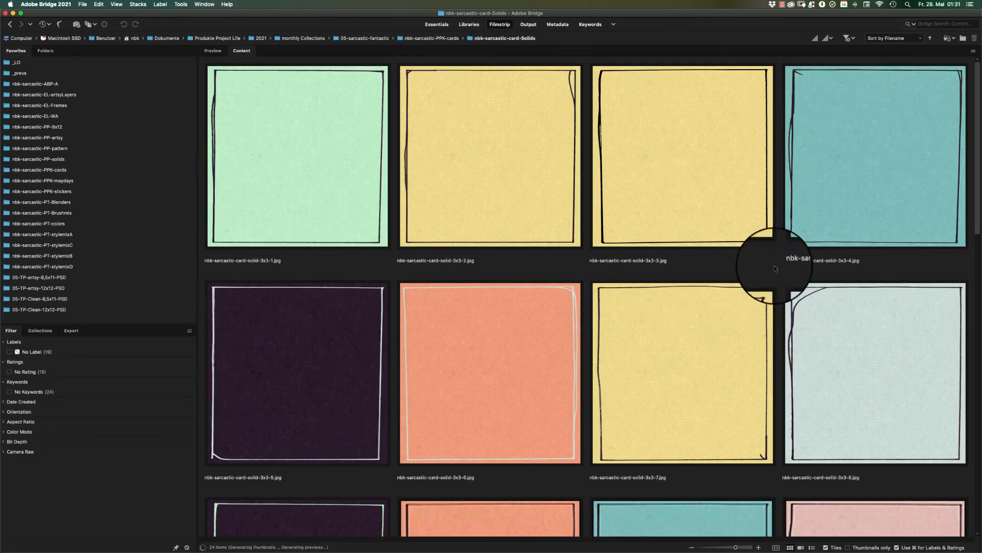
drag(978, 70, 723, 410)
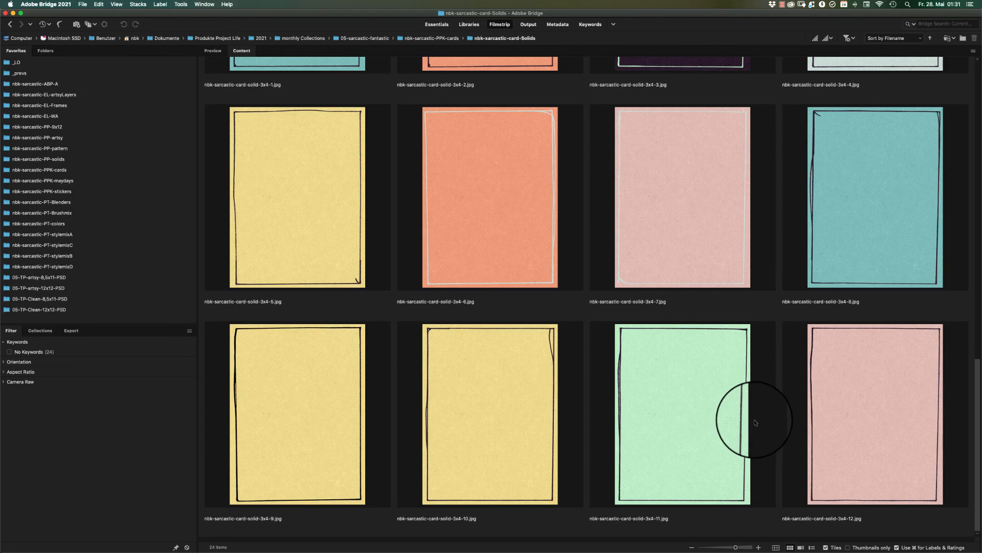
scroll(754, 419, up, 10)
scroll(819, 174, down, 2)
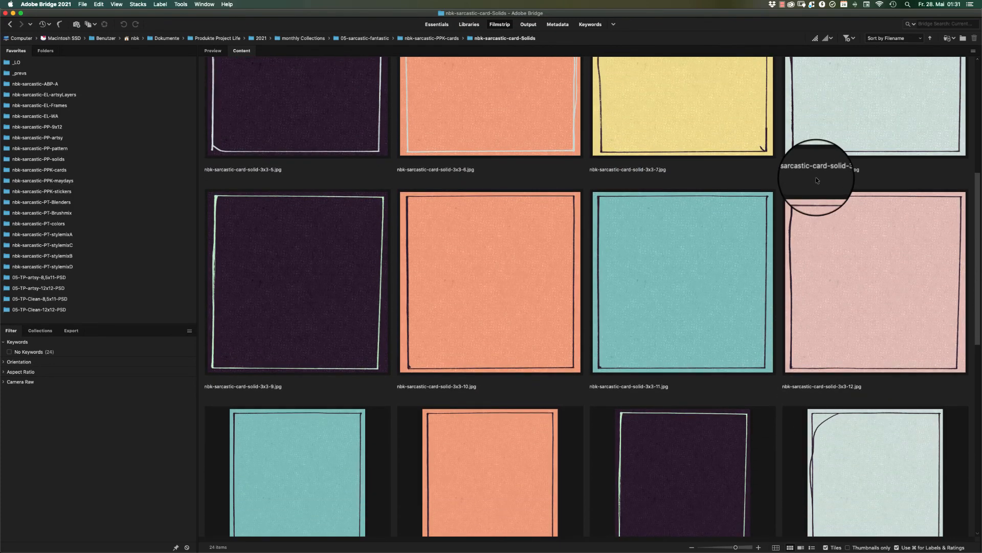
scroll(745, 320, down, 10)
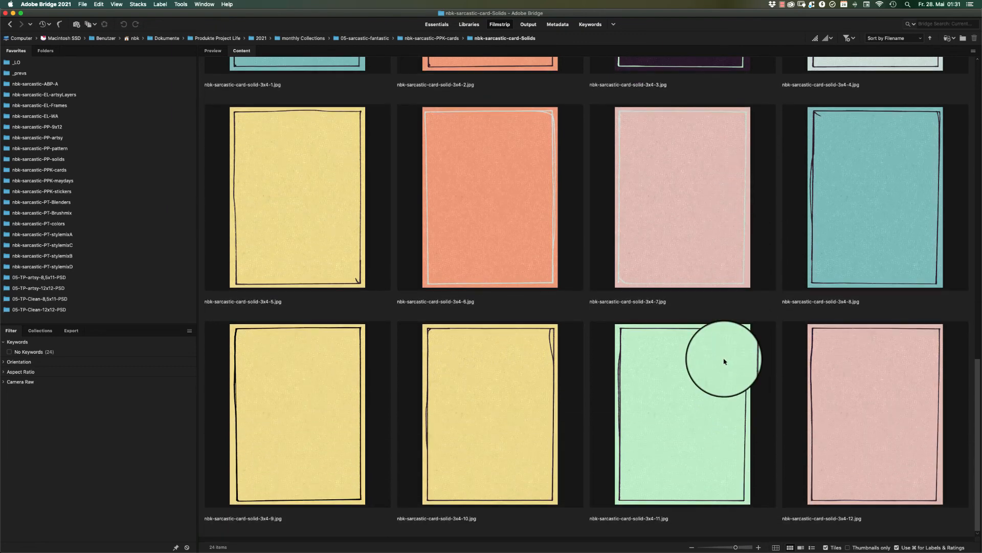
click(10, 24)
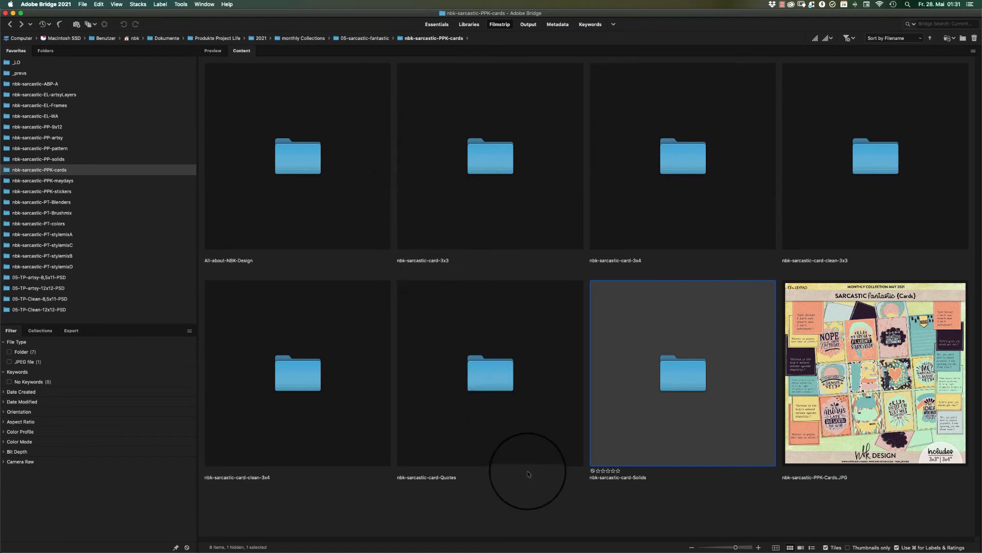
click(536, 489)
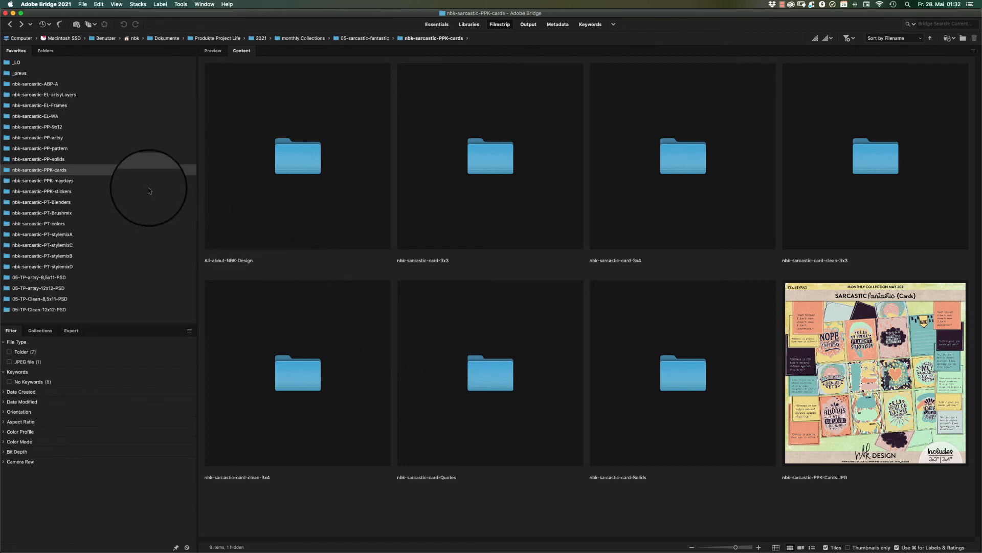
Open the nbk-sarcastic-PPK-maydays folder and examine its preview image and the weekday word art in sets 1 to 9.
click(103, 182)
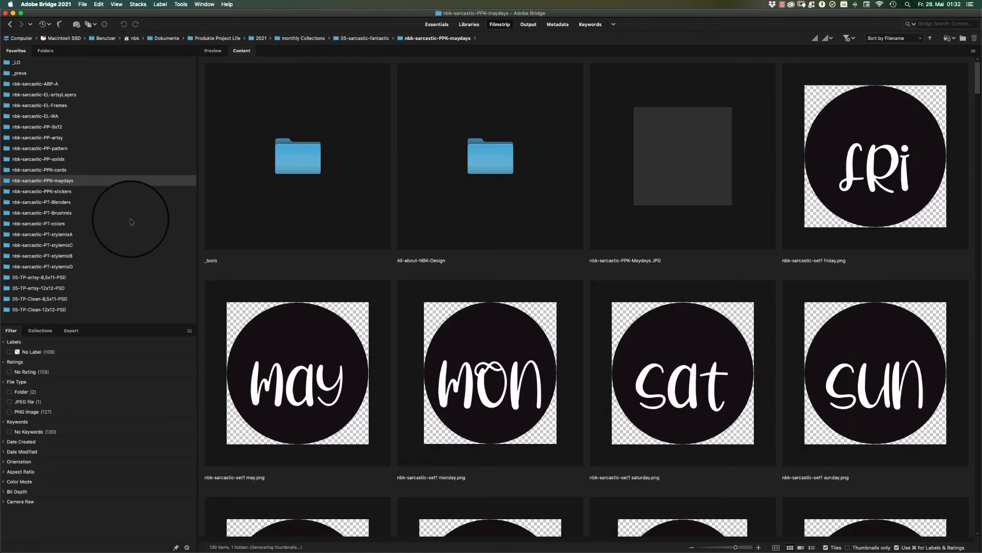
click(724, 119)
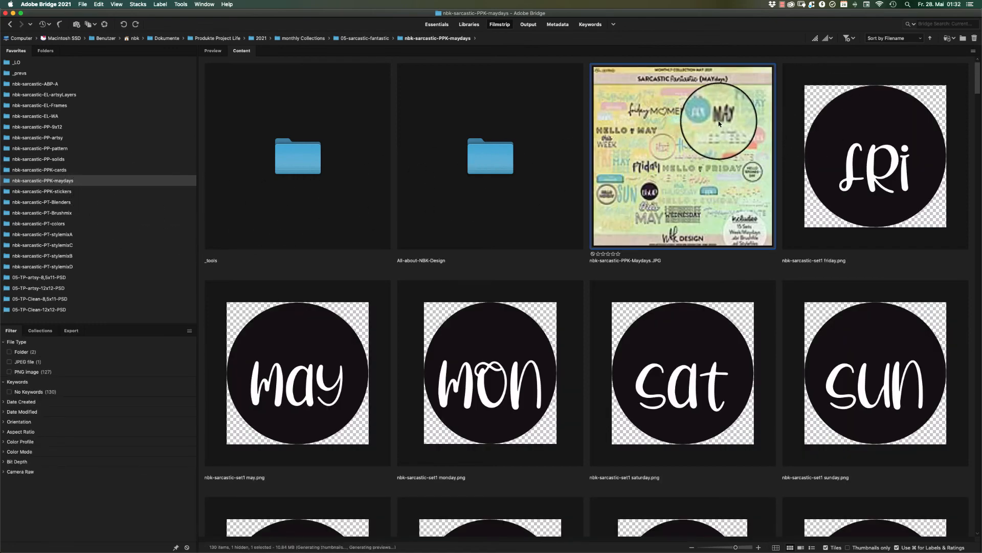
click(975, 70)
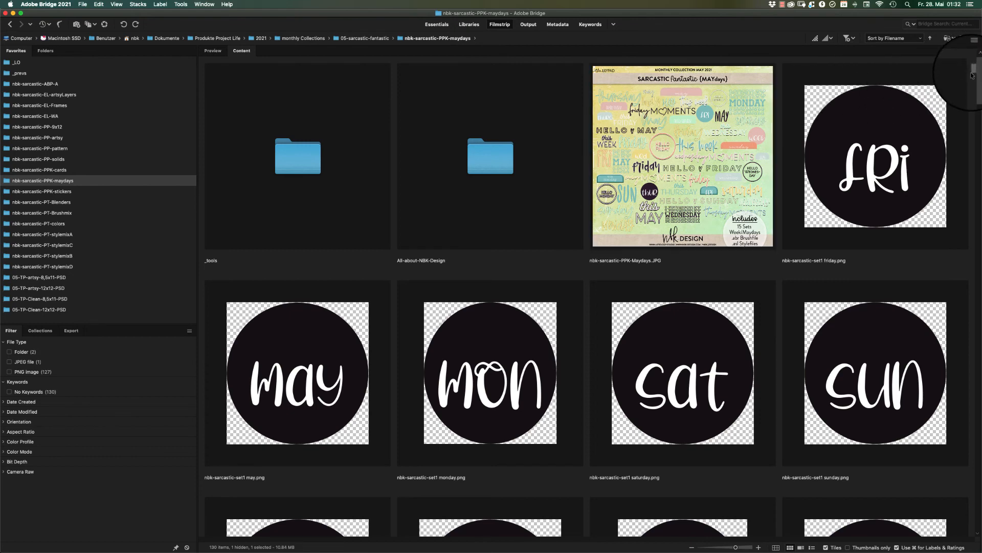
drag(978, 70, 944, 112)
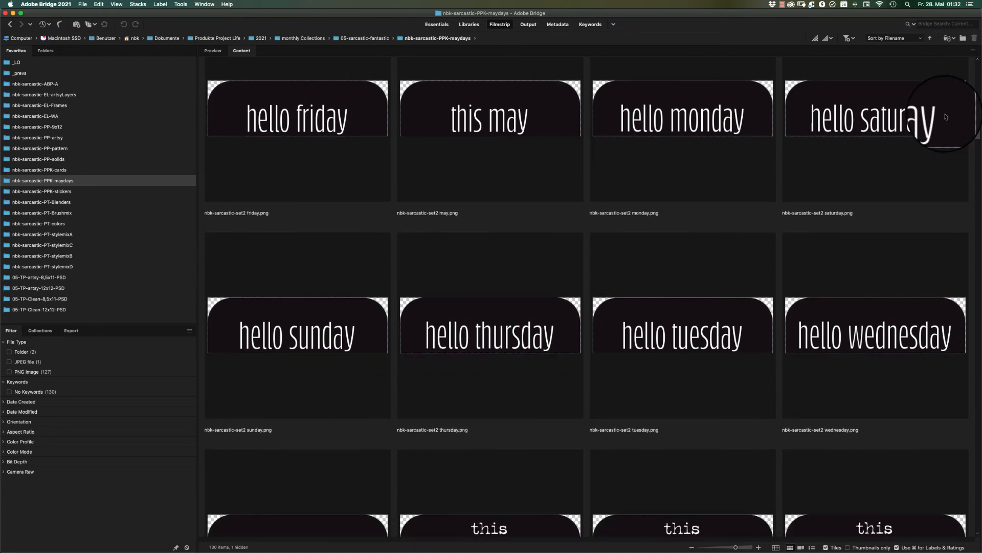
scroll(946, 117, down, 12)
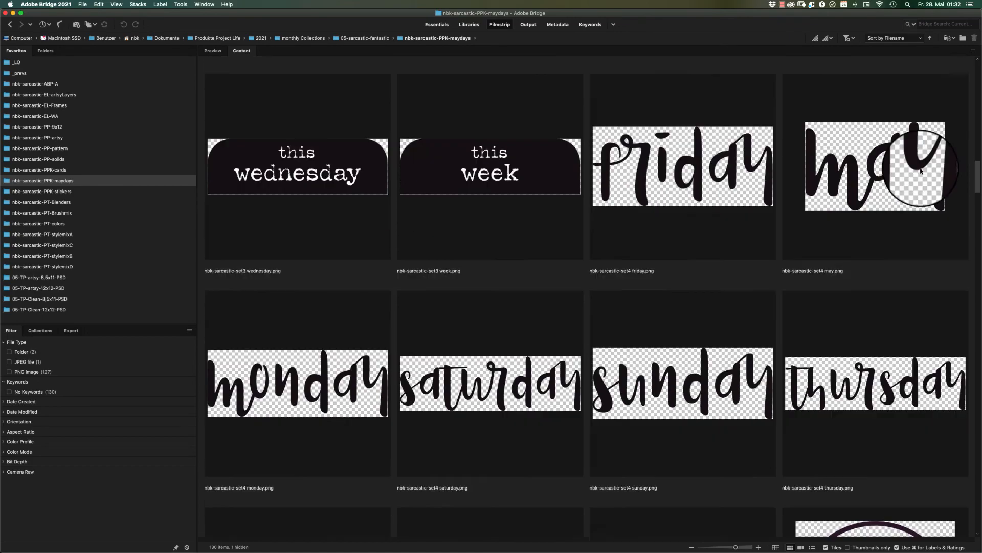
scroll(919, 173, down, 12)
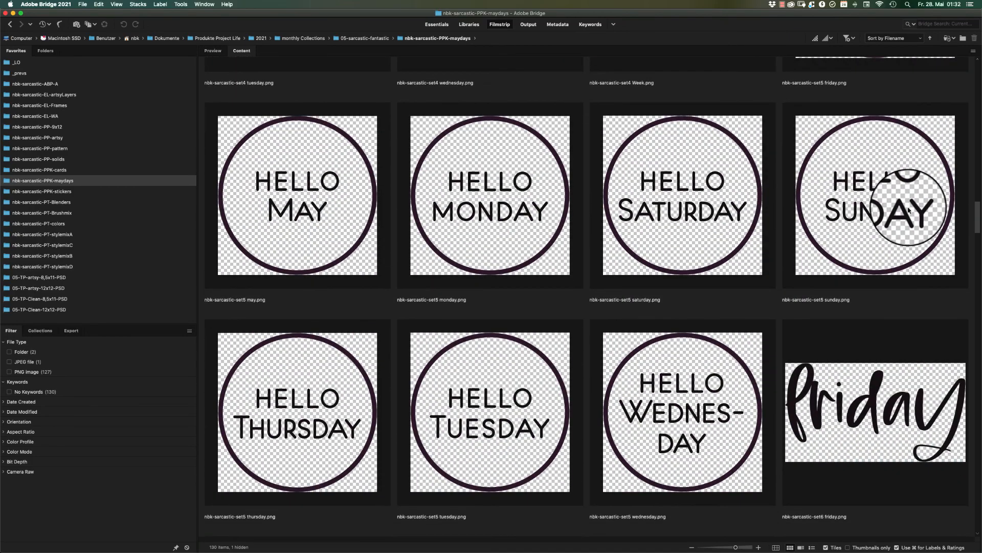
scroll(909, 210, down, 6)
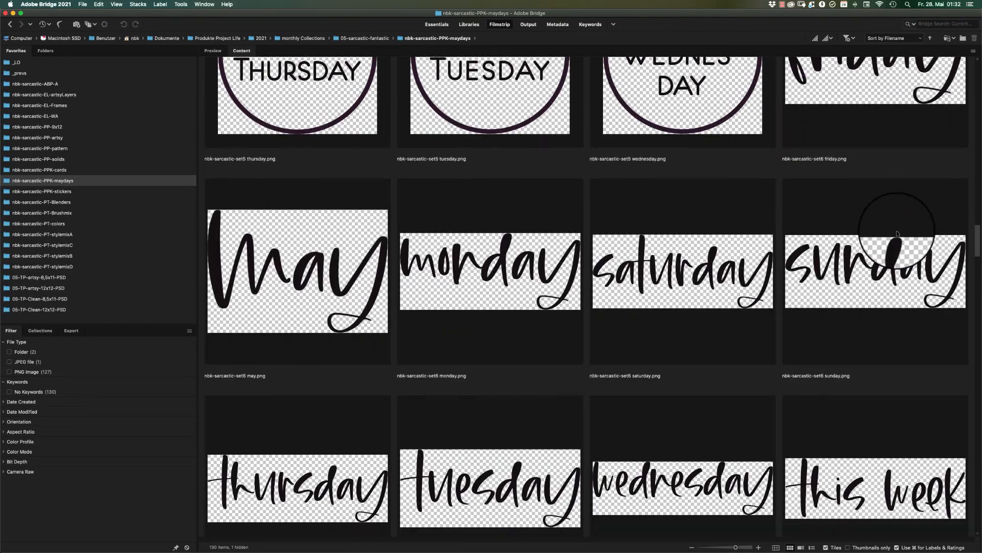
scroll(891, 232, down, 10)
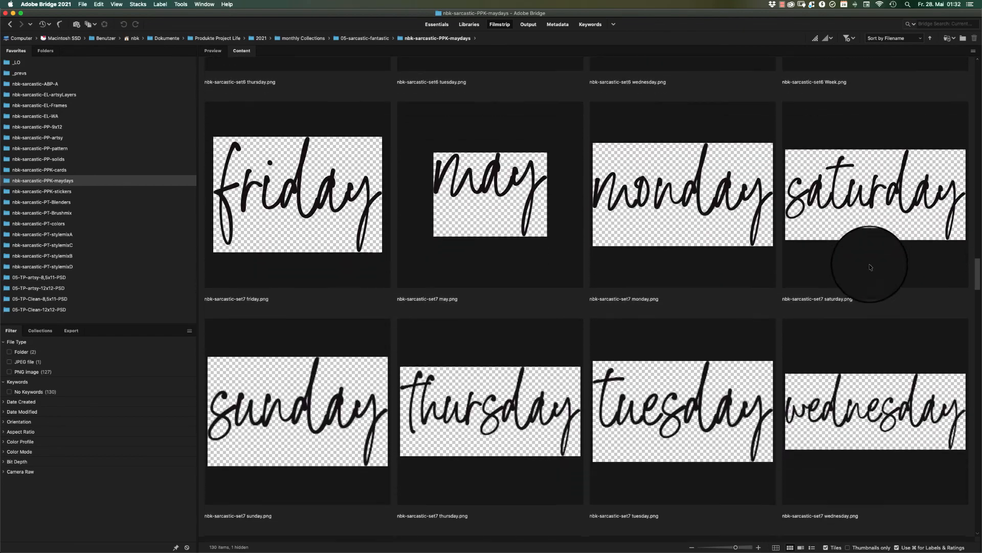
scroll(870, 268, down, 15)
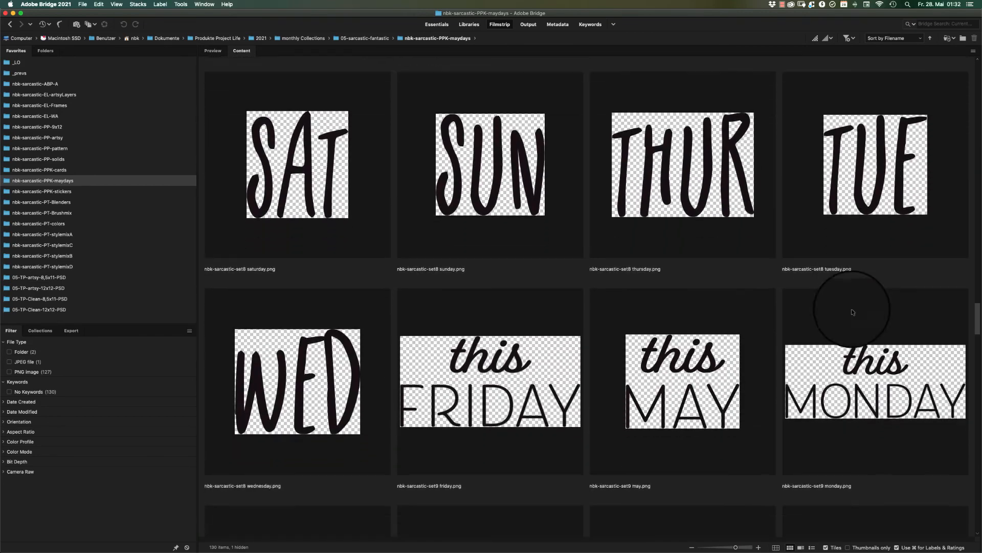
scroll(845, 321, down, 7)
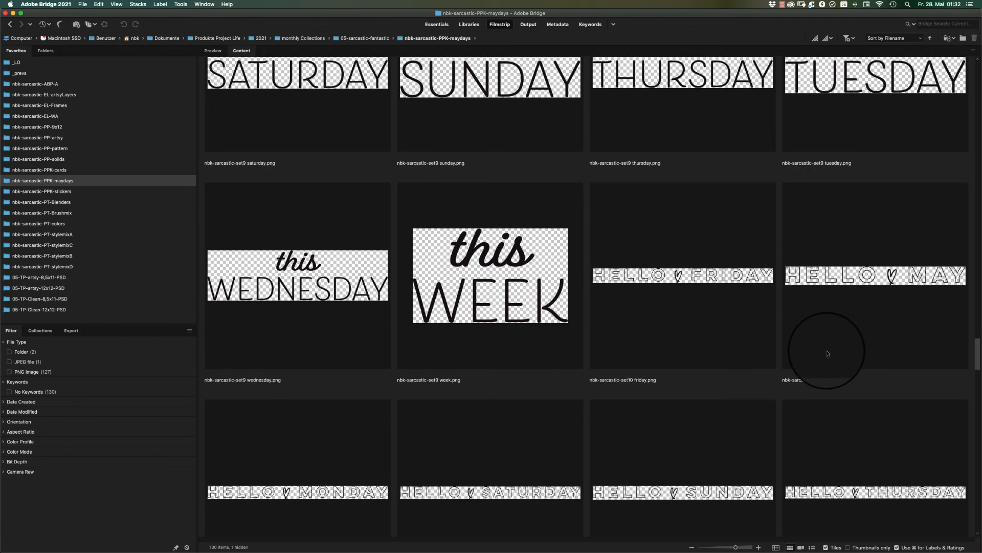
Look through the weekday word art in sets 10 to 15 and return to the start of the maydays folder.
scroll(827, 353, down, 4)
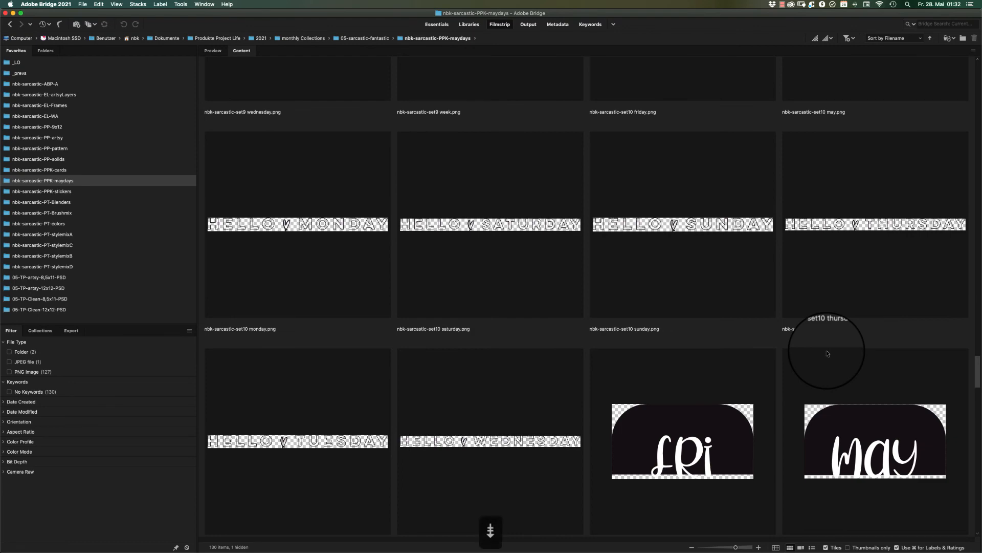
scroll(827, 353, down, 4)
scroll(826, 352, down, 4)
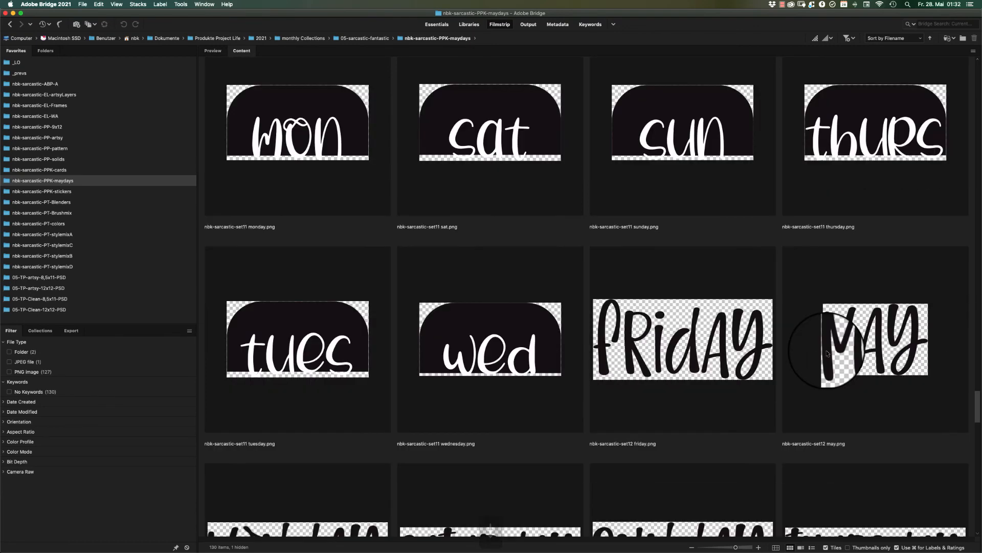
scroll(826, 352, down, 4)
scroll(827, 352, down, 8)
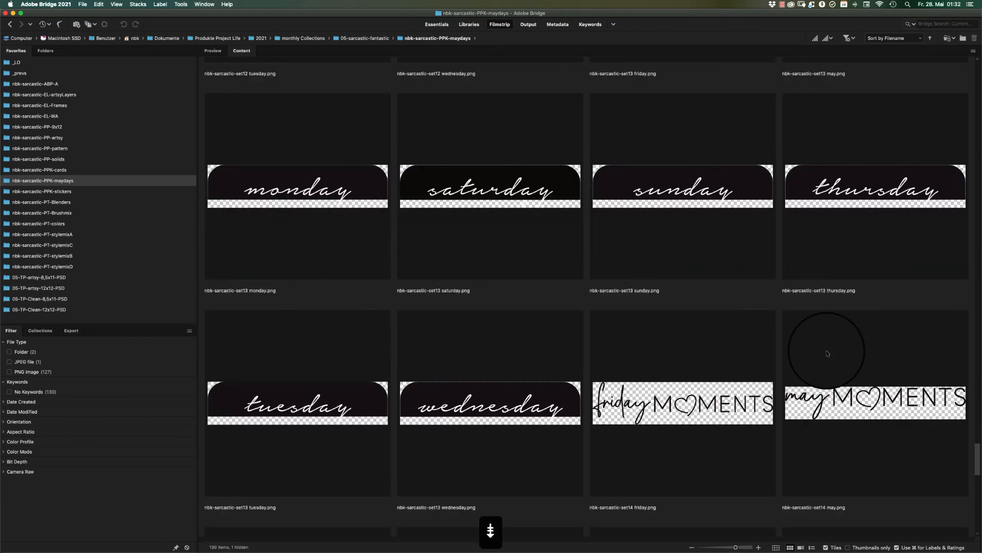
scroll(827, 352, down, 4)
scroll(827, 350, down, 4)
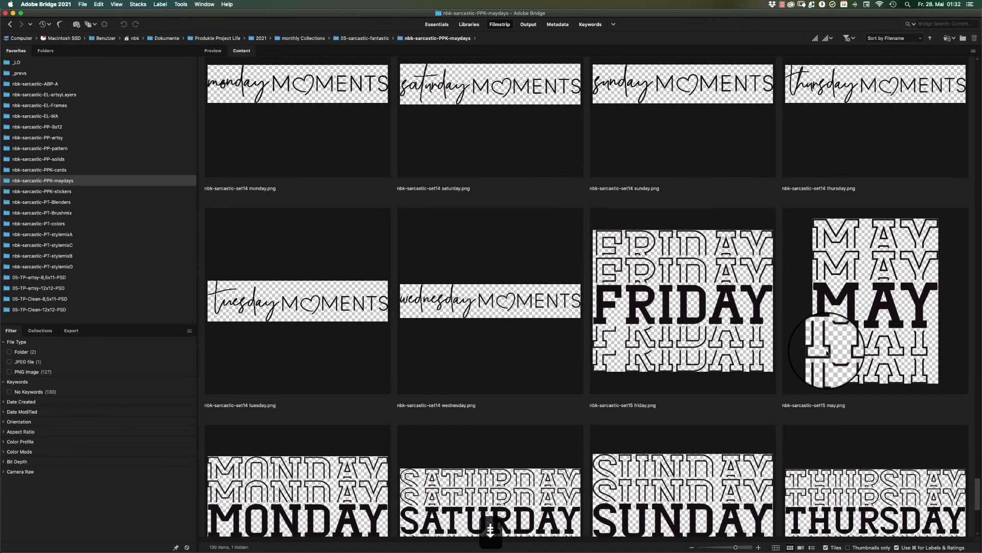
scroll(828, 352, down, 4)
scroll(827, 353, down, 1)
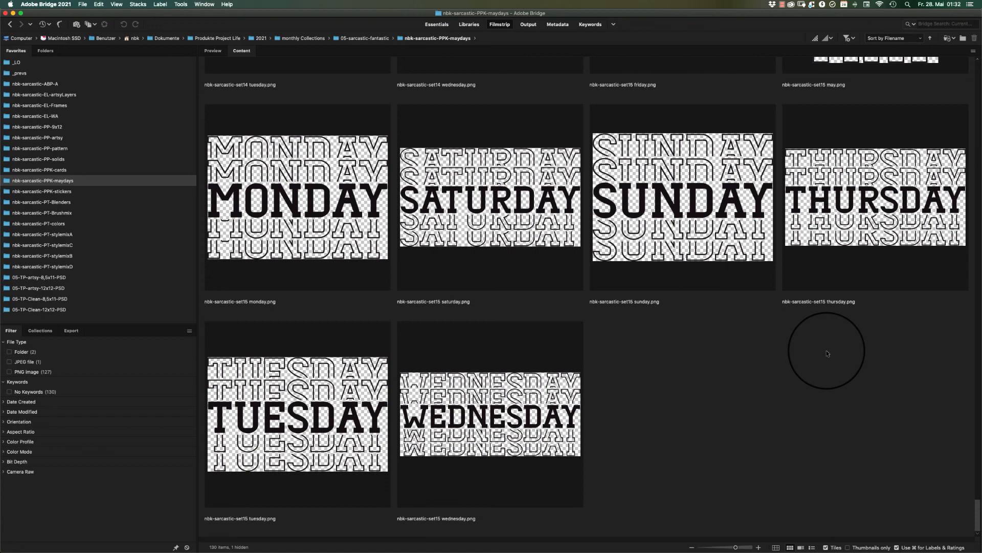
key(Page_Up)
key(Home)
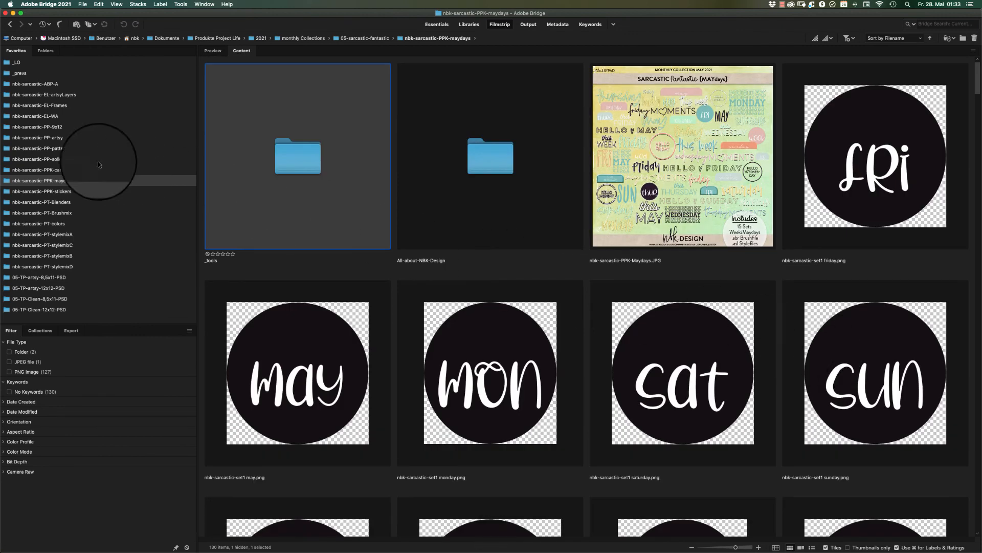
Browse to nbk-EP-TP2021-Clean-8,5x11-18-PSD in the 05-TP-Clean-8,5x11-PSD folder and open its nbk-EP-TP2021-Clean-8,5x11-18.psd template in Photoshop.
click(72, 159)
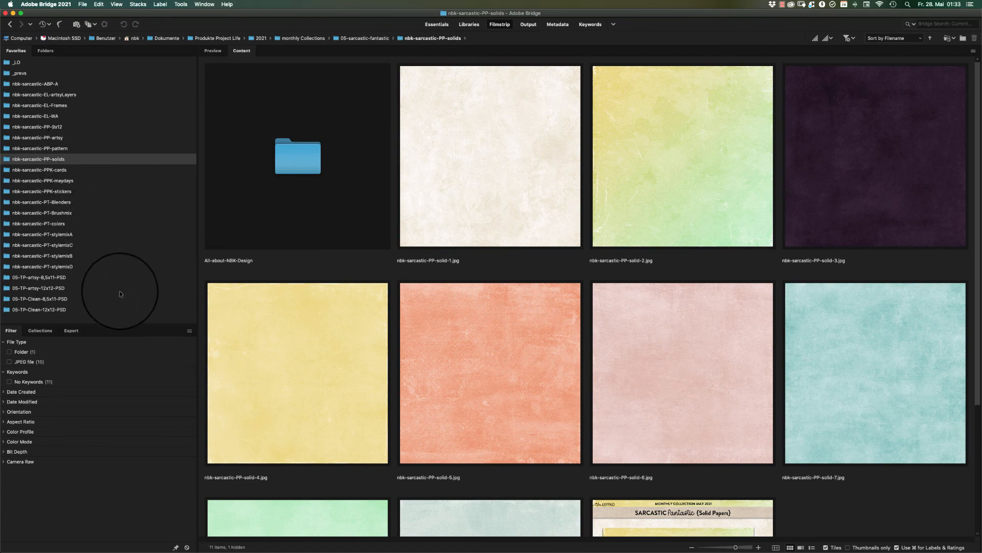
click(76, 278)
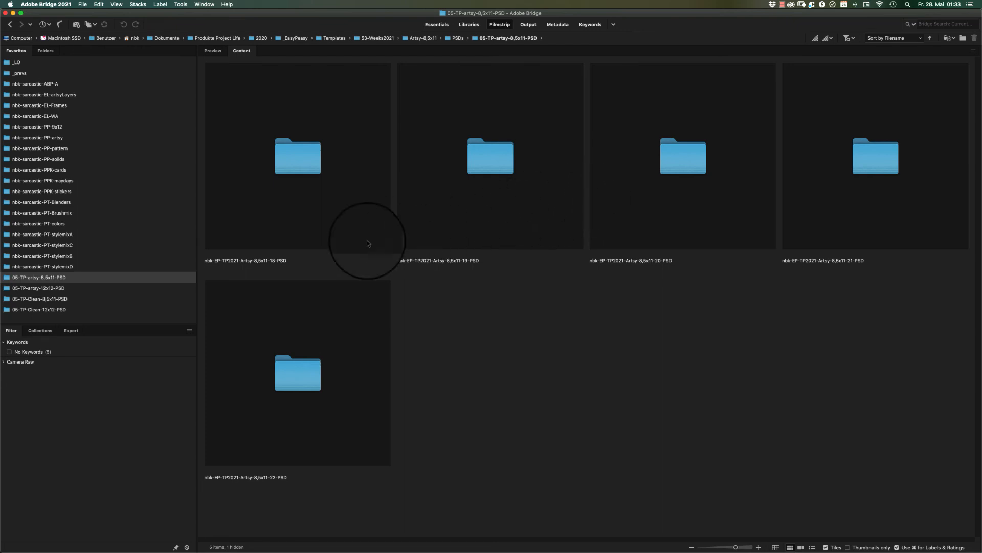
click(59, 298)
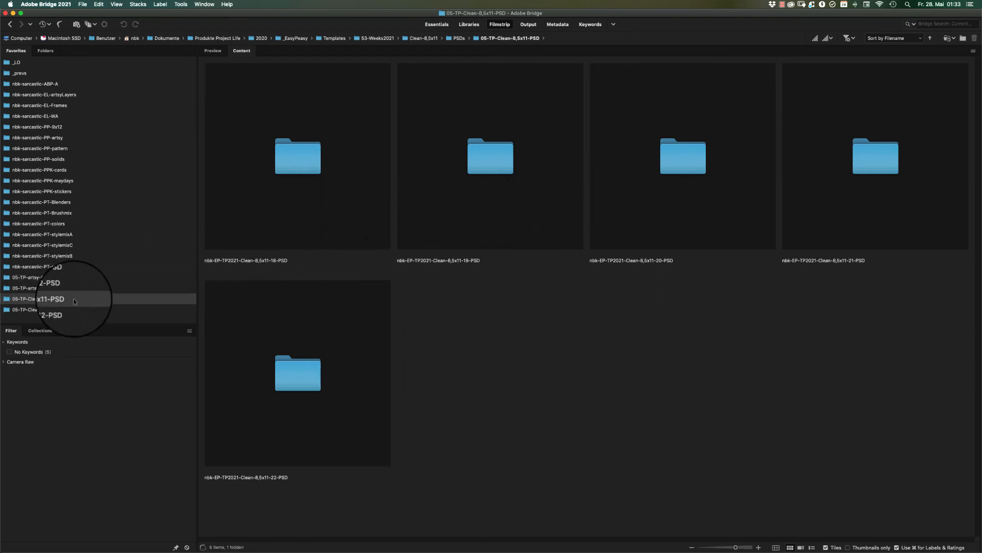
click(306, 160)
double_click(306, 162)
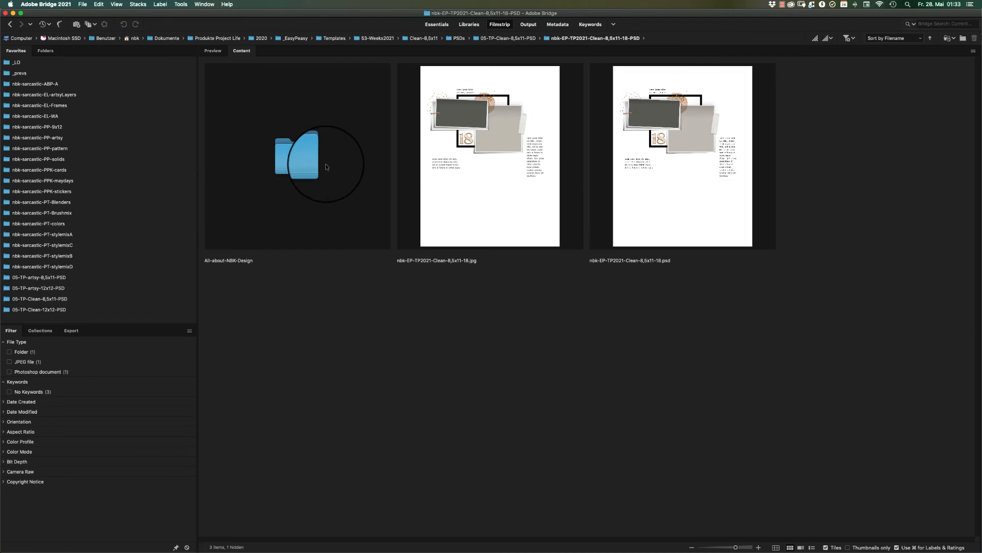
double_click(645, 147)
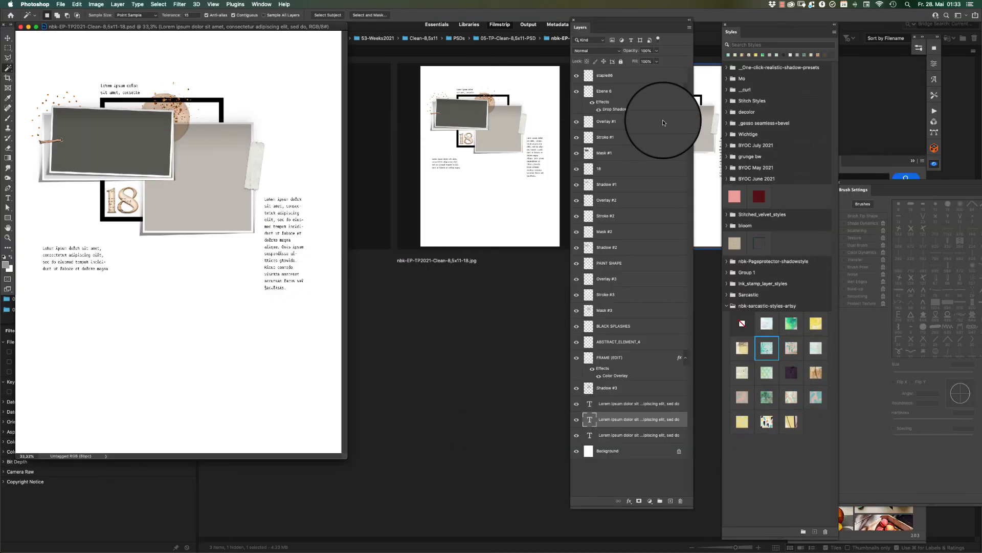
Move the template's document window away from the screen edge, enlarge it, and switch back to Adobe Bridge.
drag(324, 30, 409, 36)
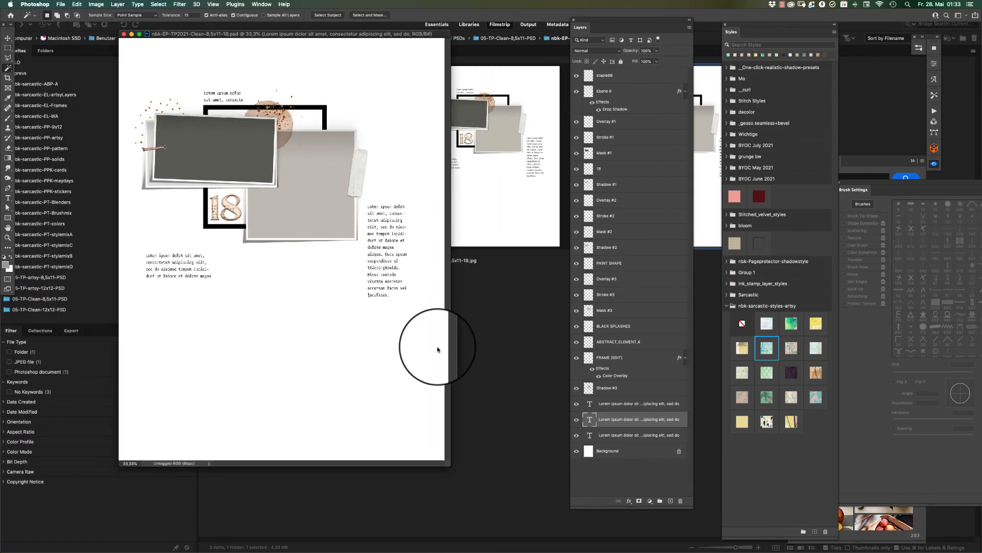
drag(450, 465, 505, 532)
click(531, 378)
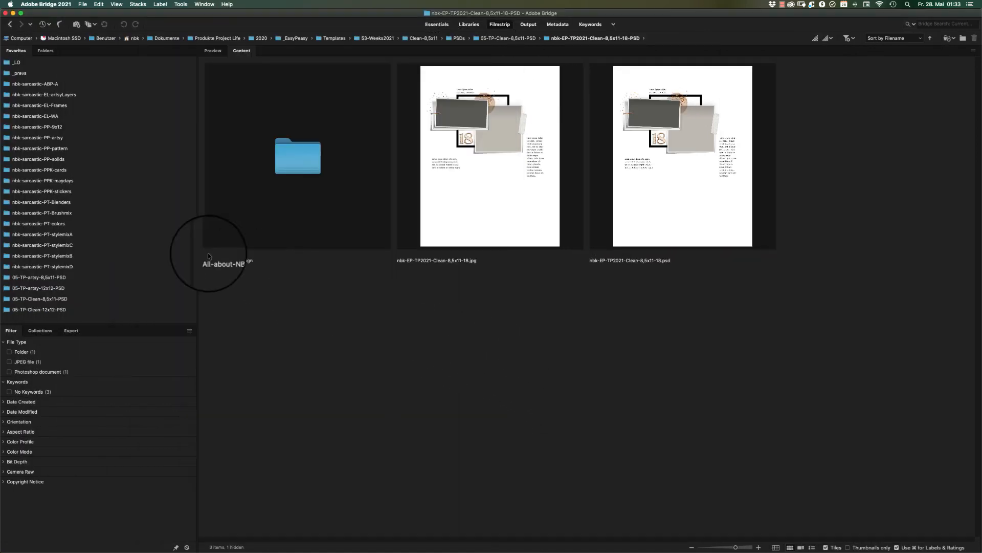
Show the style, brush and layered files in the _tools subfolder of nbk-sarcastic-PPK-maydays, selecting them all and clearing the selection.
click(73, 182)
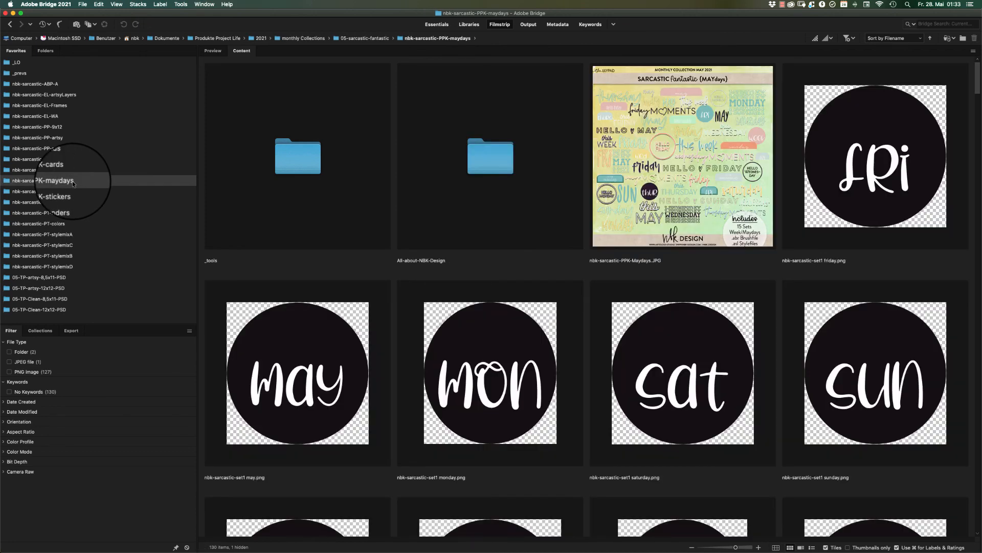
double_click(284, 158)
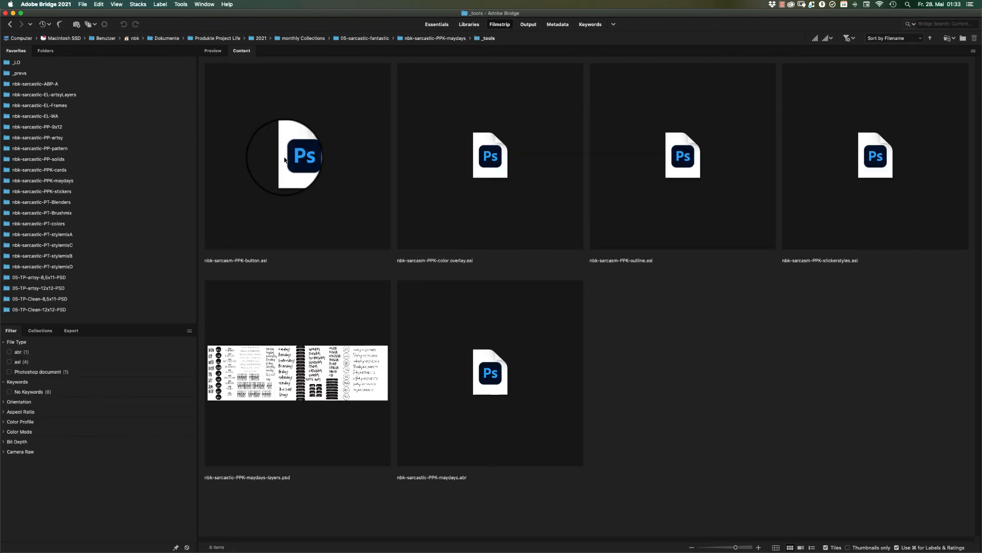
key(super+a)
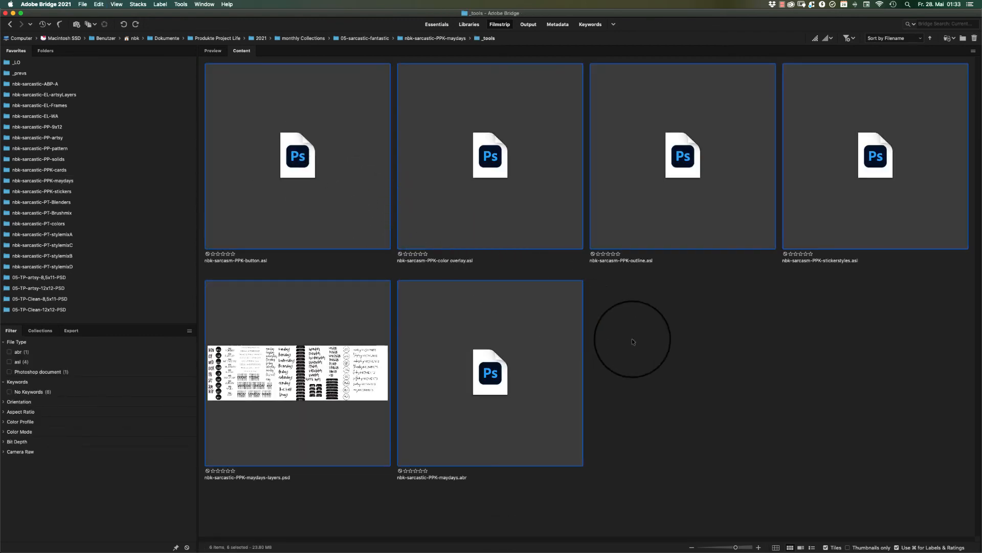
click(645, 348)
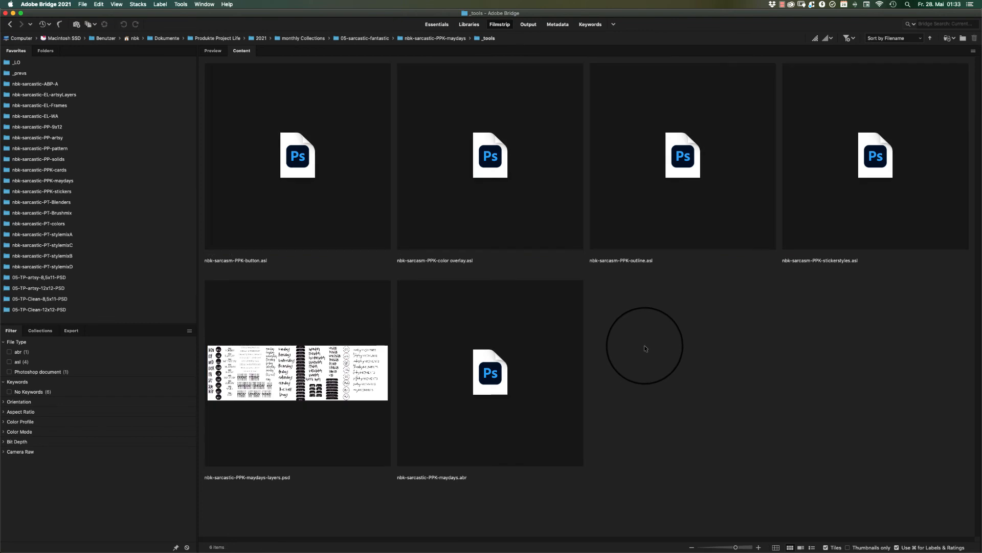
Open nbk-sarcastic-PPK-maydays-layers.psd from the _tools folder in Photoshop.
double_click(338, 381)
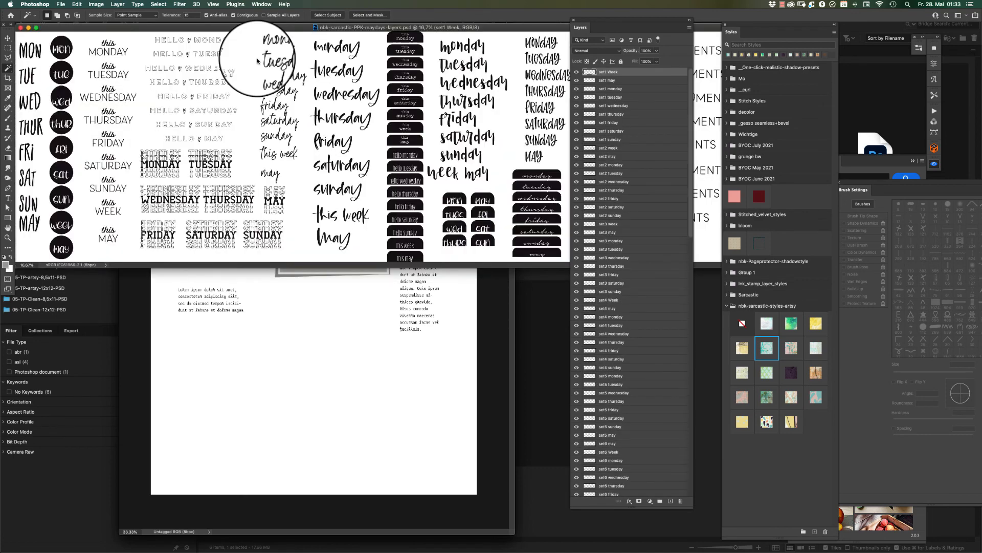
click(517, 283)
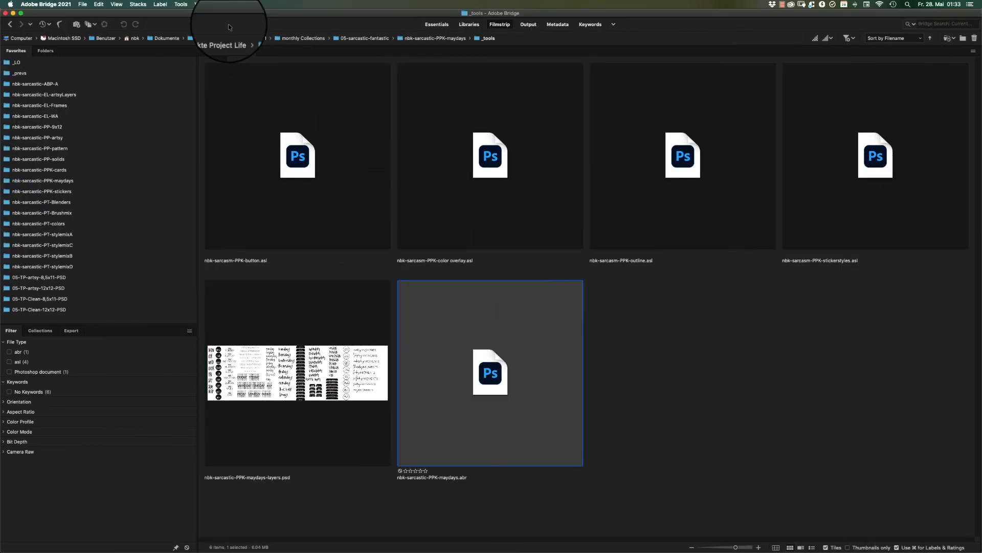
key(super+Up)
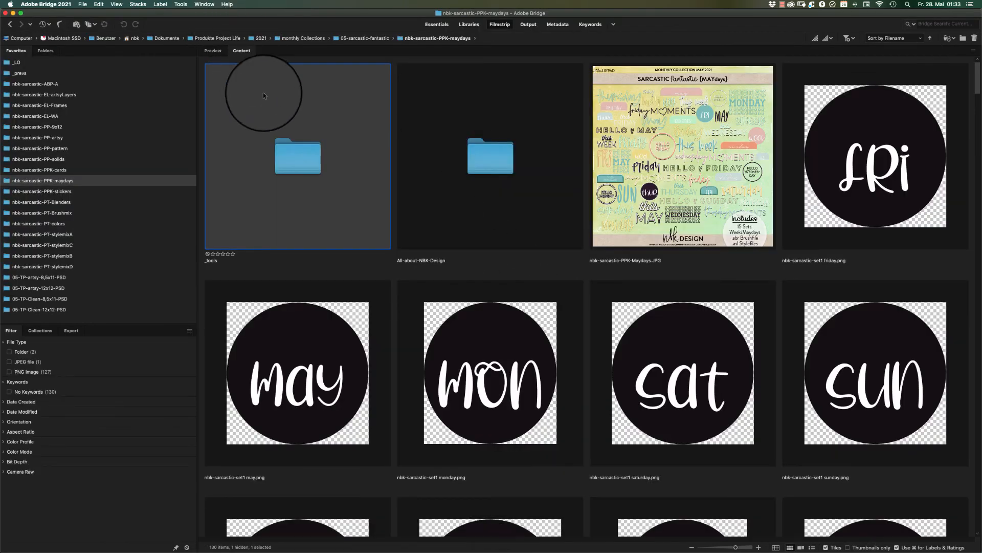
double_click(298, 159)
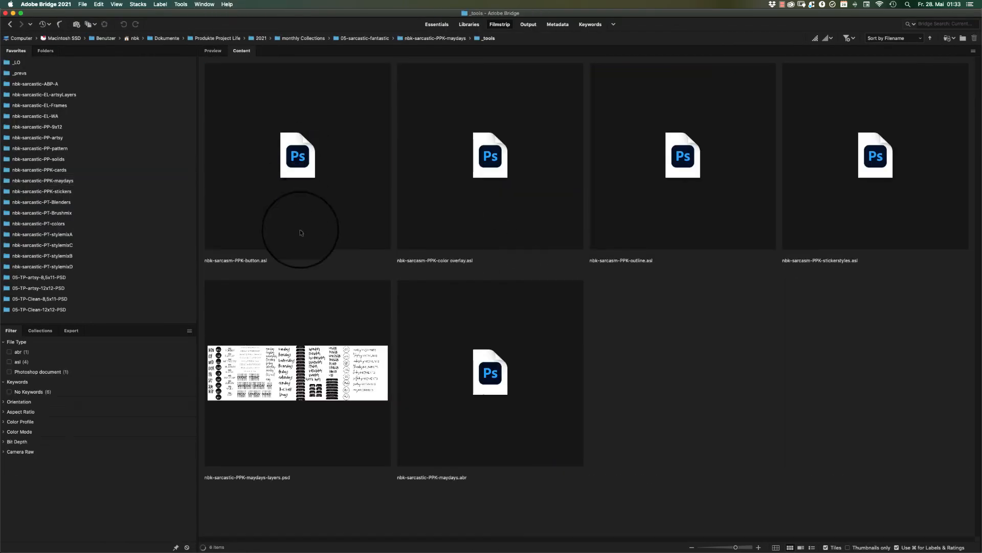
double_click(305, 398)
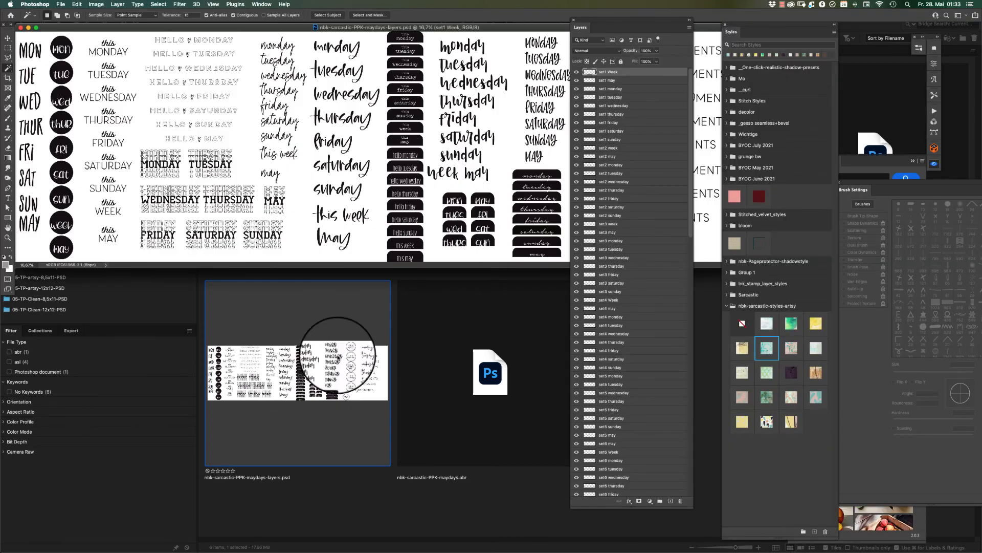
Move the Layers panel clear of the maydays artwork, enlarge the document window at 12,5% zoom and activate the Move tool.
drag(634, 22, 880, 33)
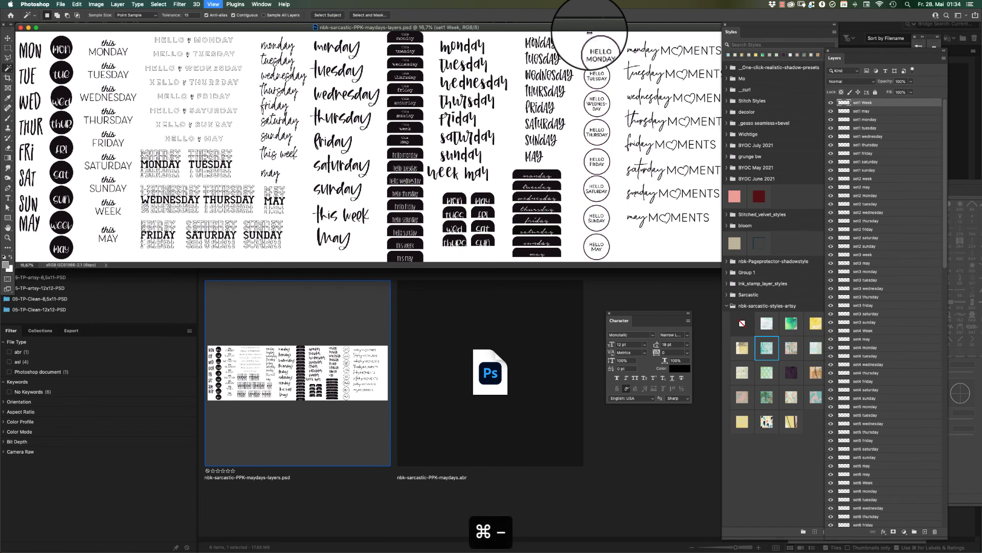
key(super+minus)
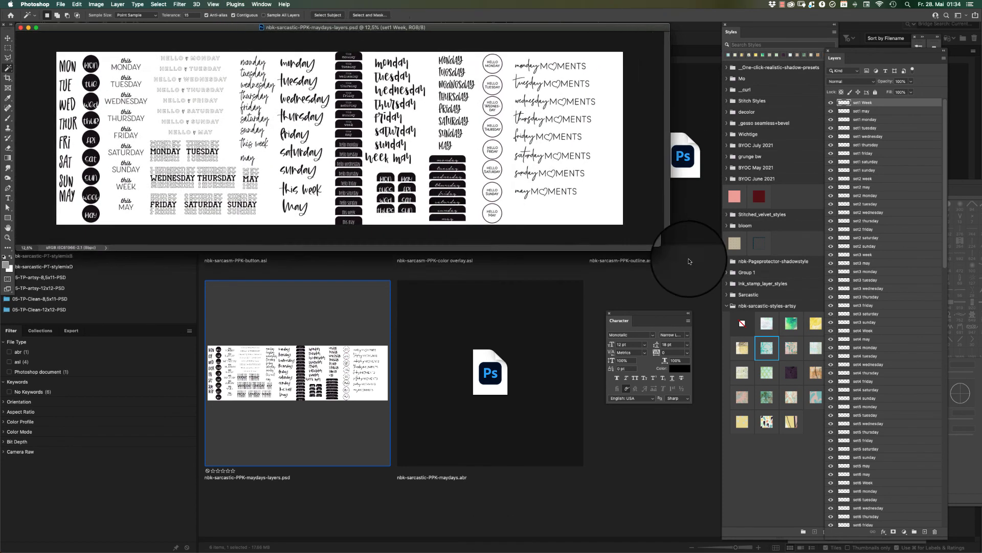
drag(667, 250, 741, 288)
click(7, 39)
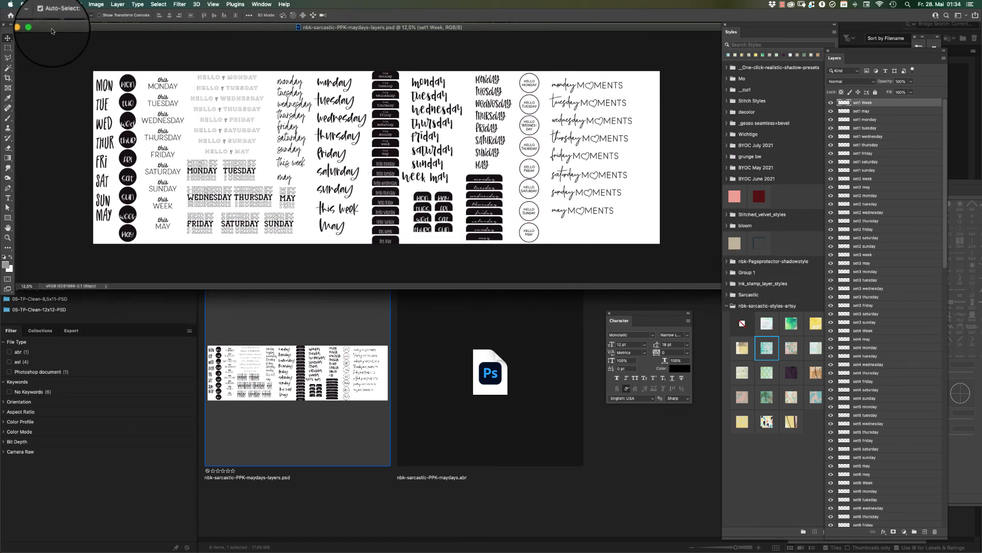
Shift the maydays document window slightly and magnify the word art to fill it.
drag(51, 32, 55, 31)
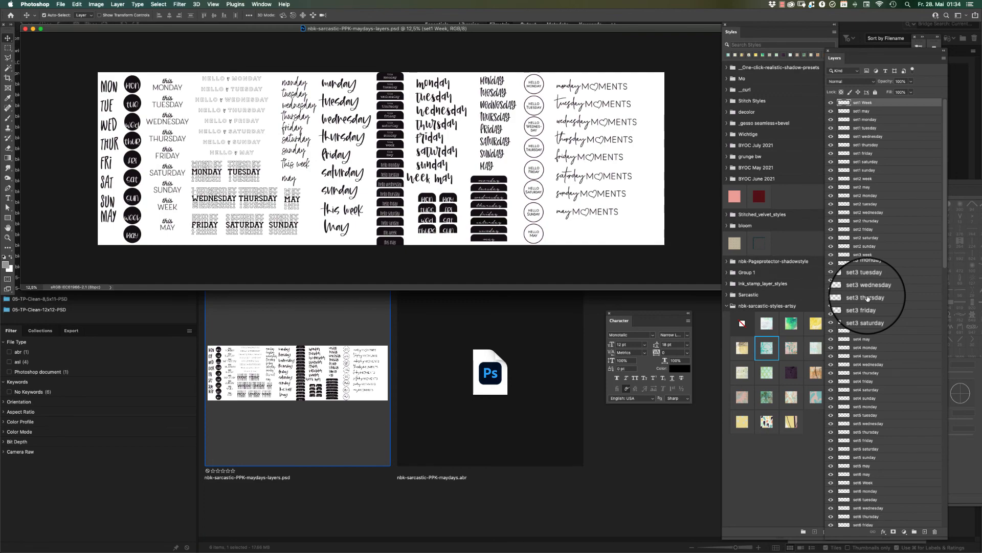
key(super+space)
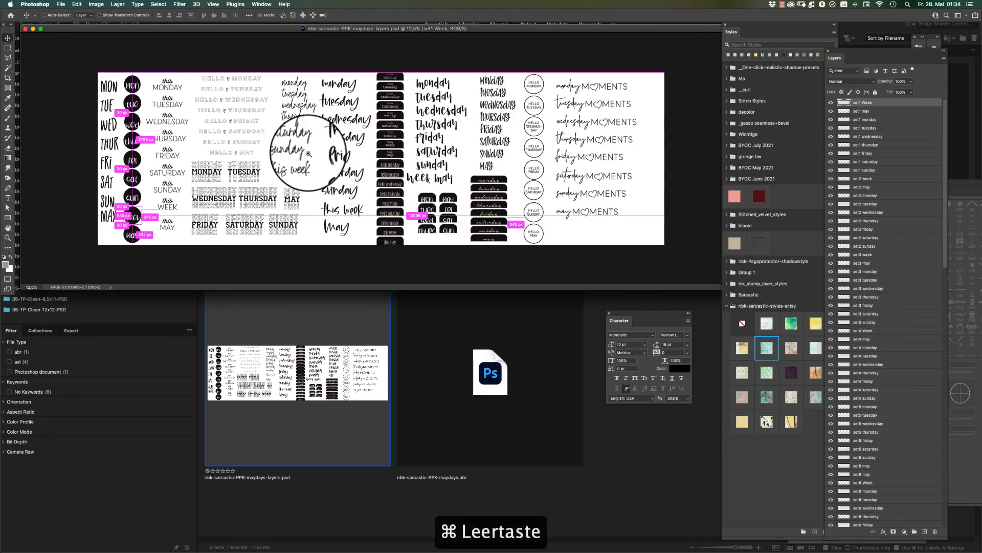
drag(340, 158, 316, 149)
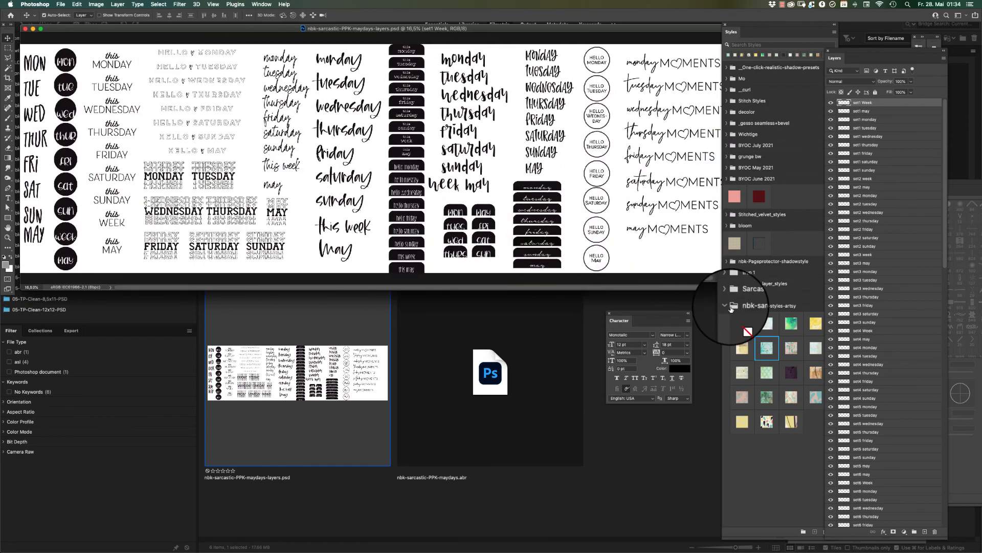
Switch to Adobe Bridge and load the four nbk-sarcasm-PPK style files (button, color overlay, outline, stickerstyles) into Photoshop.
click(656, 422)
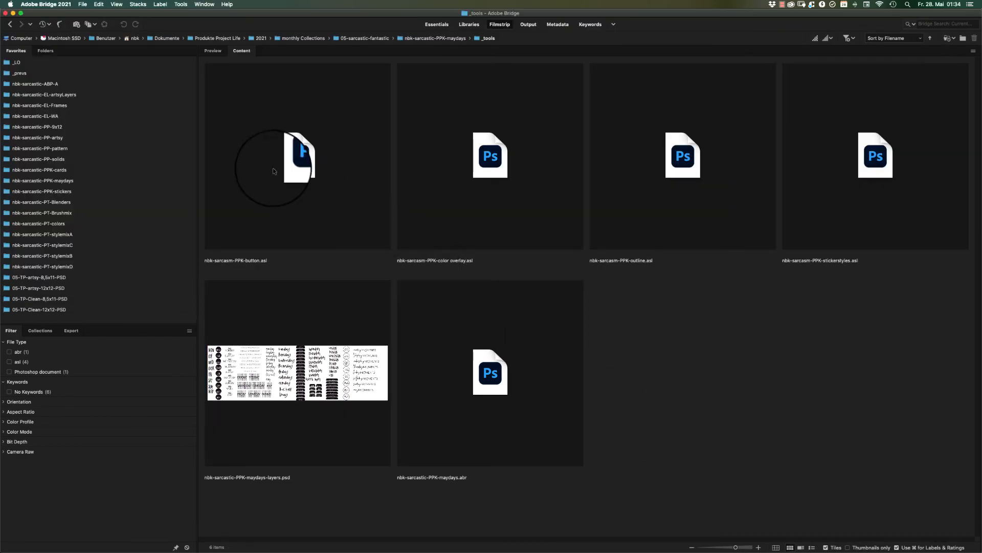
click(307, 162)
shift+click(486, 124)
shift+click(668, 165)
shift+click(822, 163)
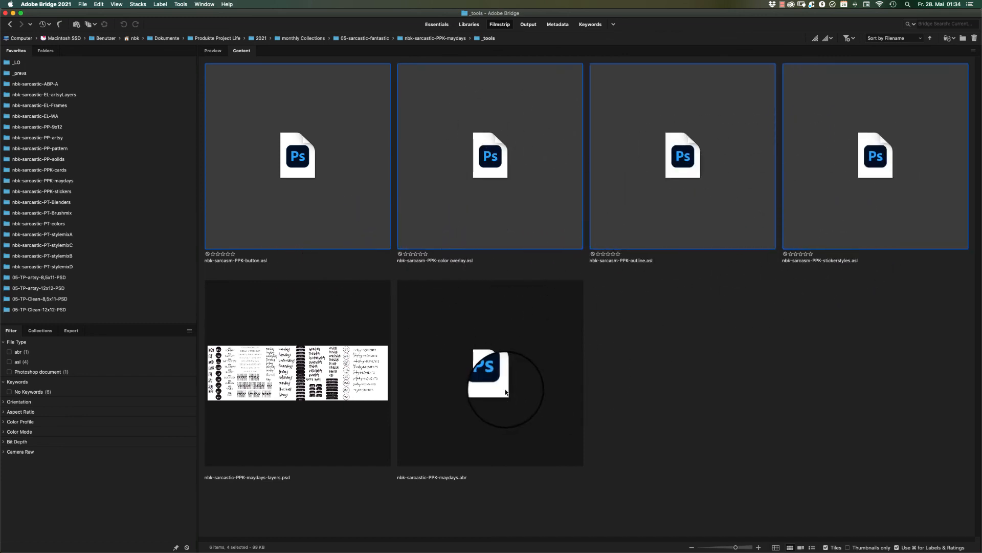
double_click(501, 152)
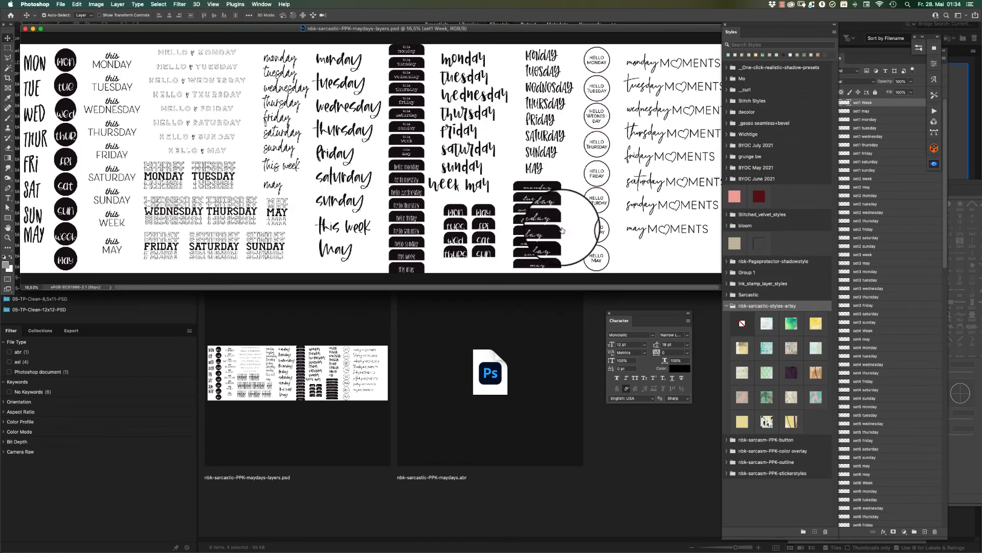
Collapse the nbk-sarcastic-styles-artsy group and expand the nbk-sarcasm-PPK button, color overlay, outline and stickerstyles groups, with the hello weekday labels in close view.
click(727, 440)
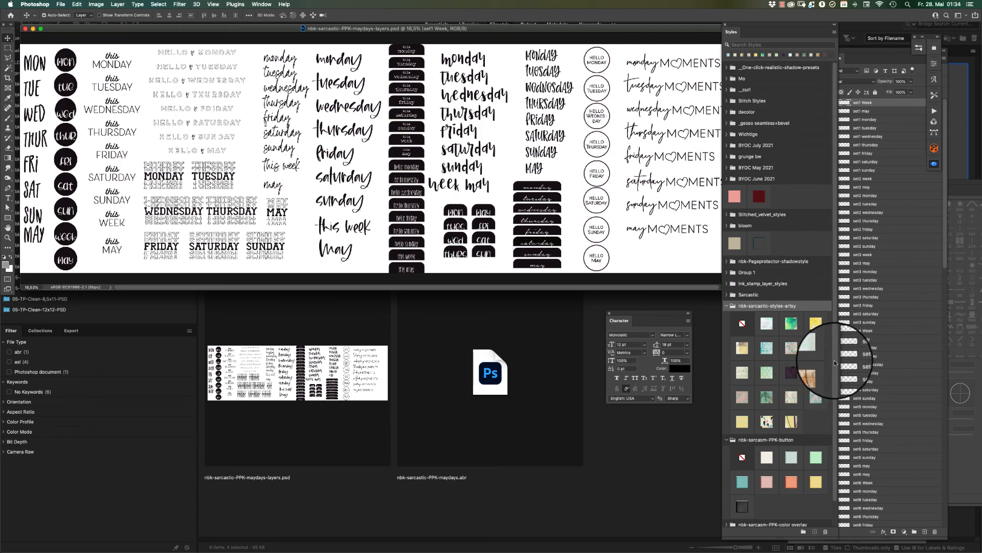
scroll(819, 378, down, 2)
key(super+space)
drag(382, 222, 502, 186)
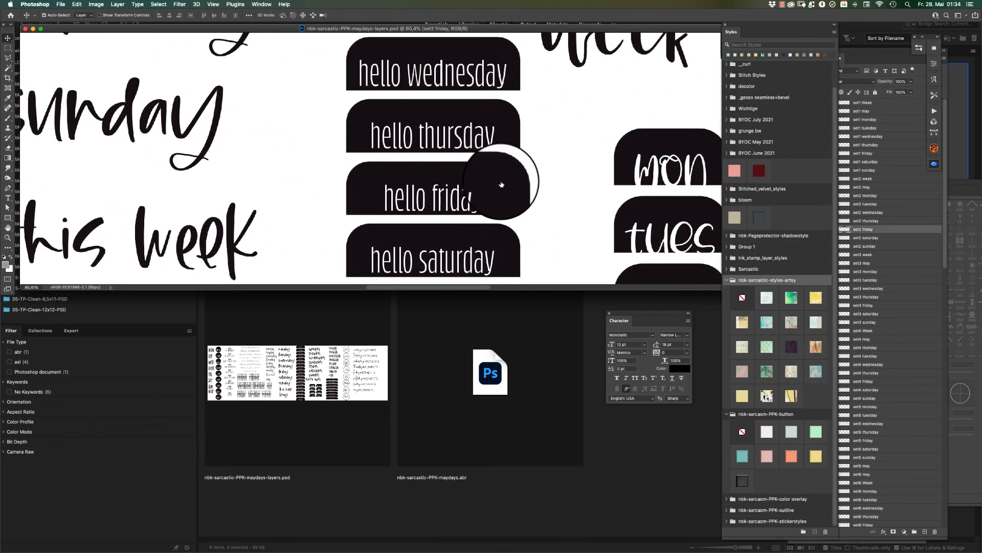
click(727, 281)
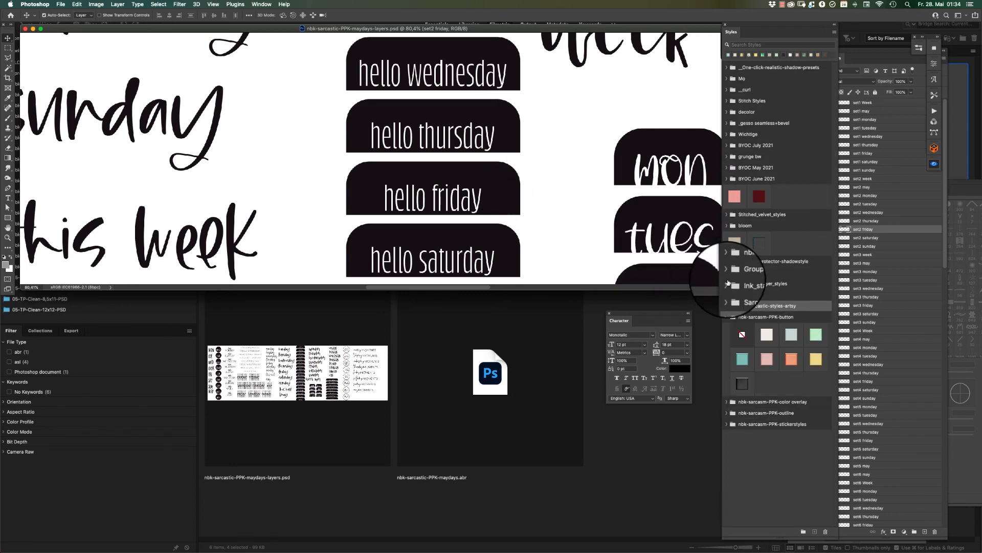
click(726, 402)
click(727, 486)
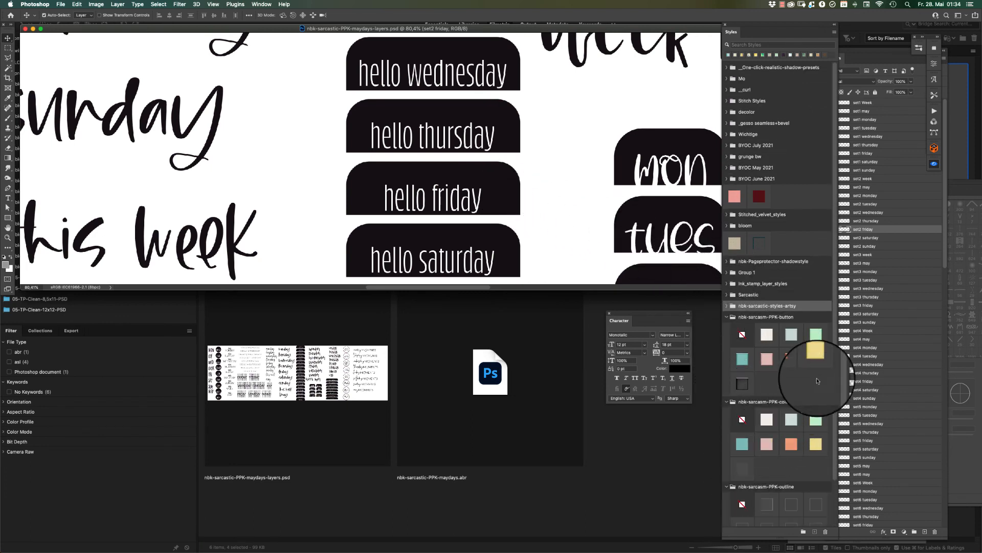
scroll(834, 361, down, 3)
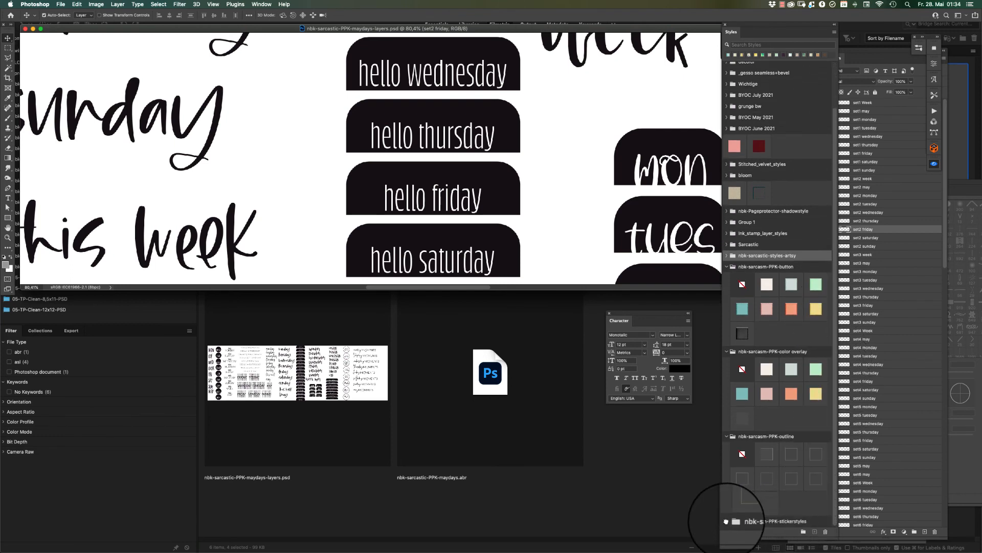
scroll(811, 285, down, 4)
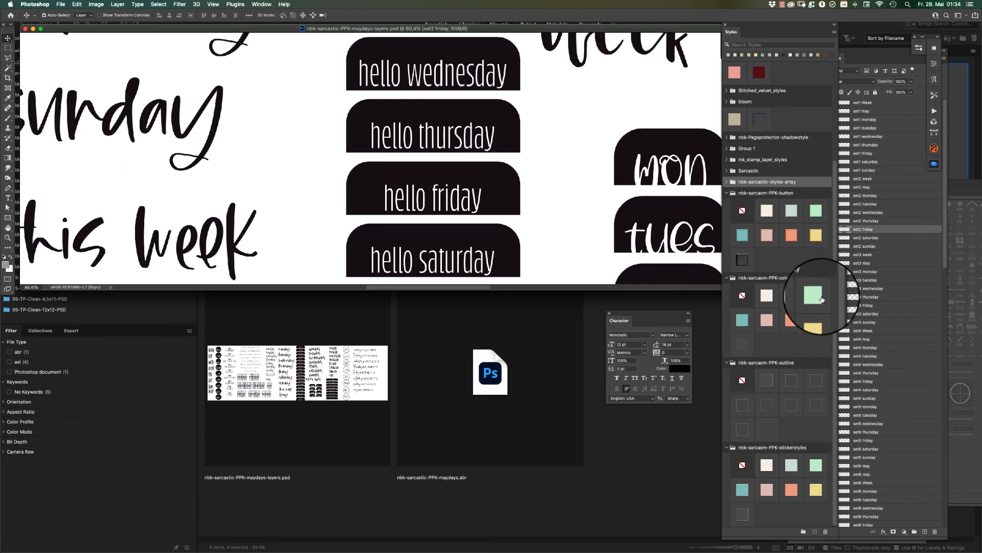
Try several nbk-sarcasm-PPK color overlay styles on the hello thursday label, ending with the teal one.
click(507, 130)
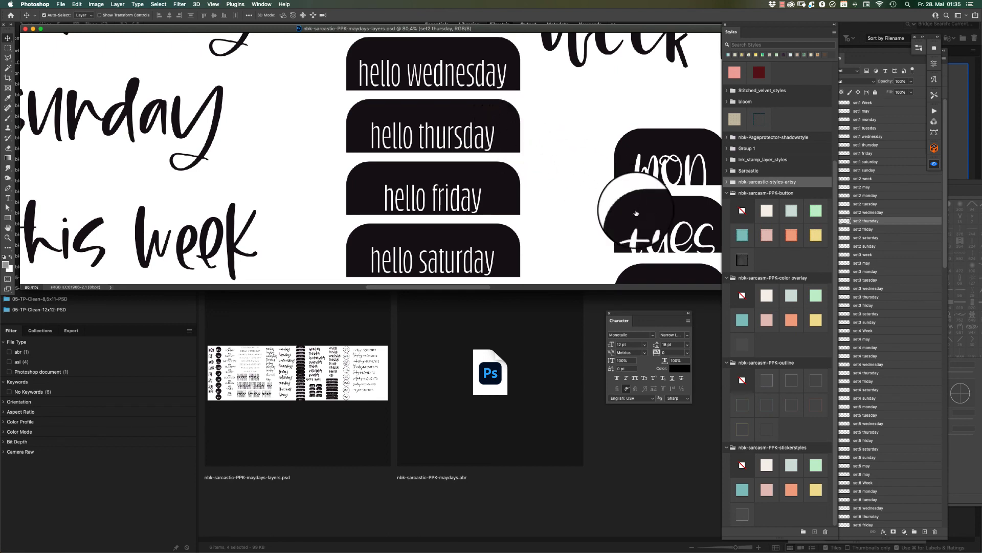
click(767, 294)
click(788, 295)
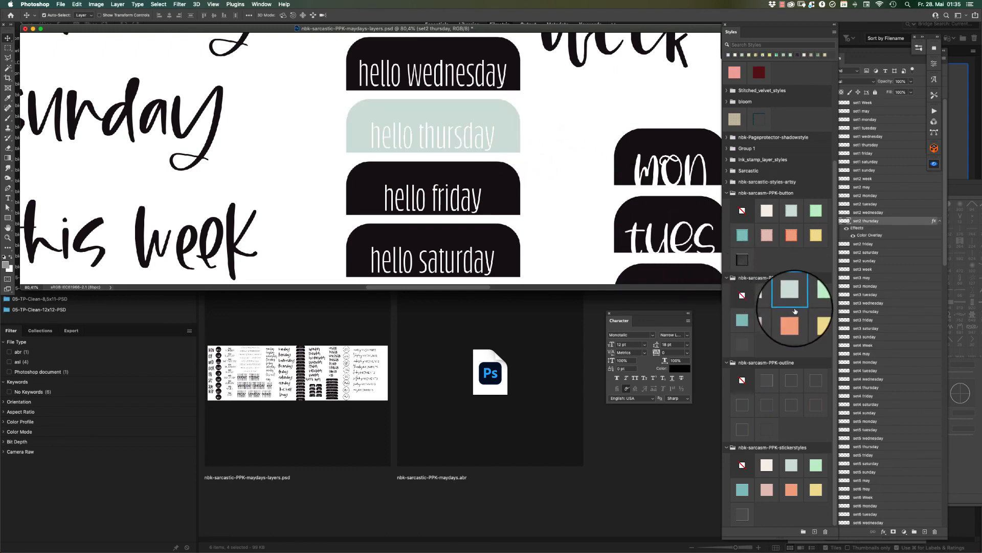
click(792, 315)
click(817, 314)
click(815, 295)
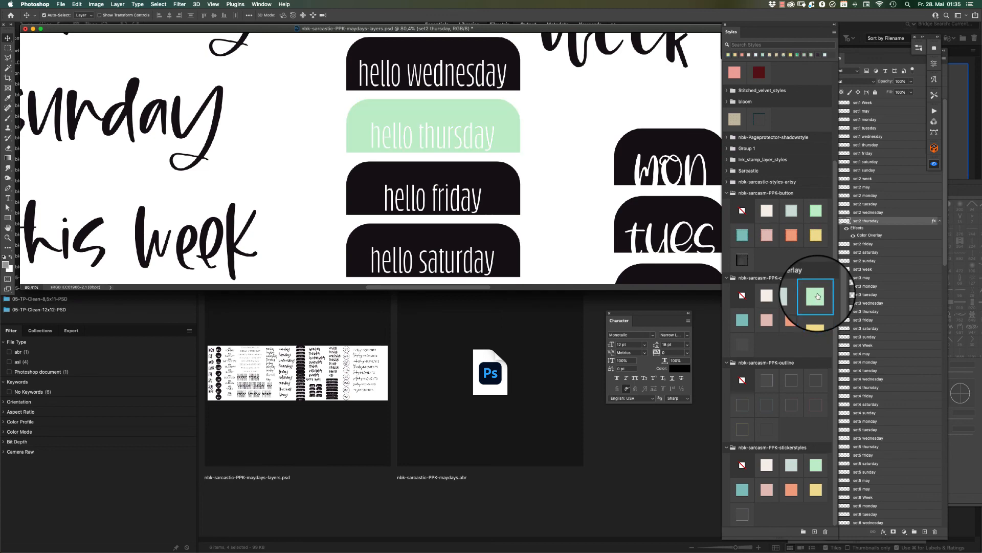
click(767, 320)
click(742, 321)
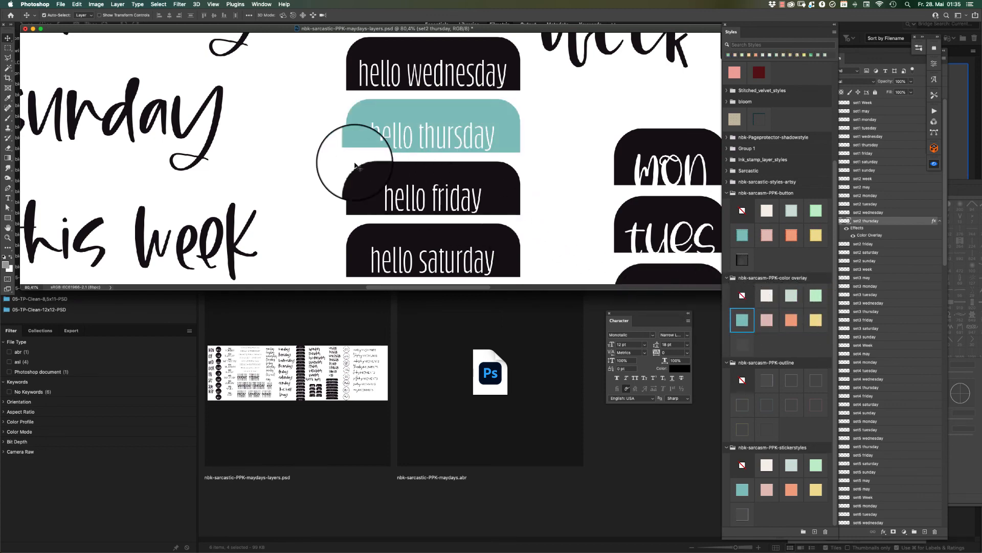
Select the set6 sunday brush-script word and try the nbk-sarcasm-PPK outline styles on it, ending with the black outline.
drag(307, 147, 656, 220)
click(570, 179)
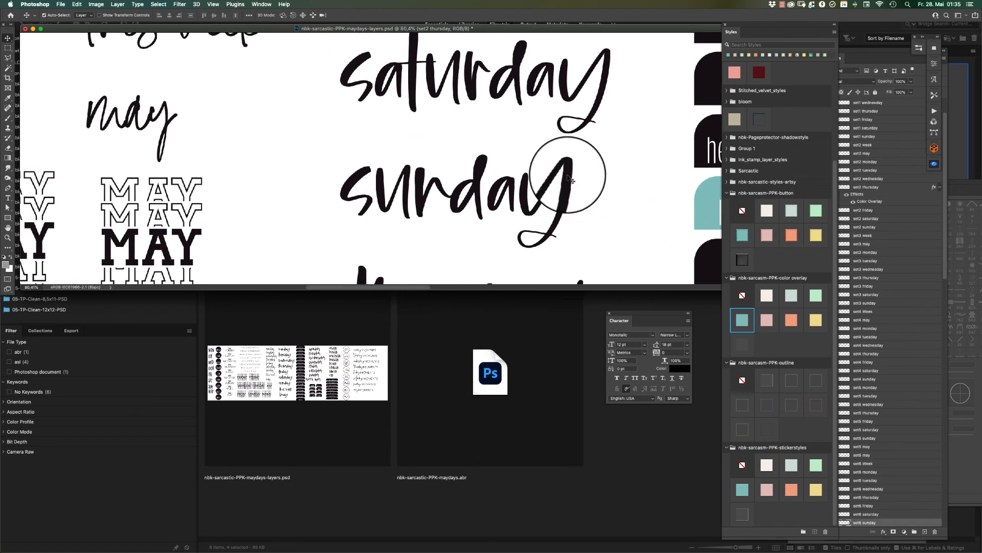
click(766, 378)
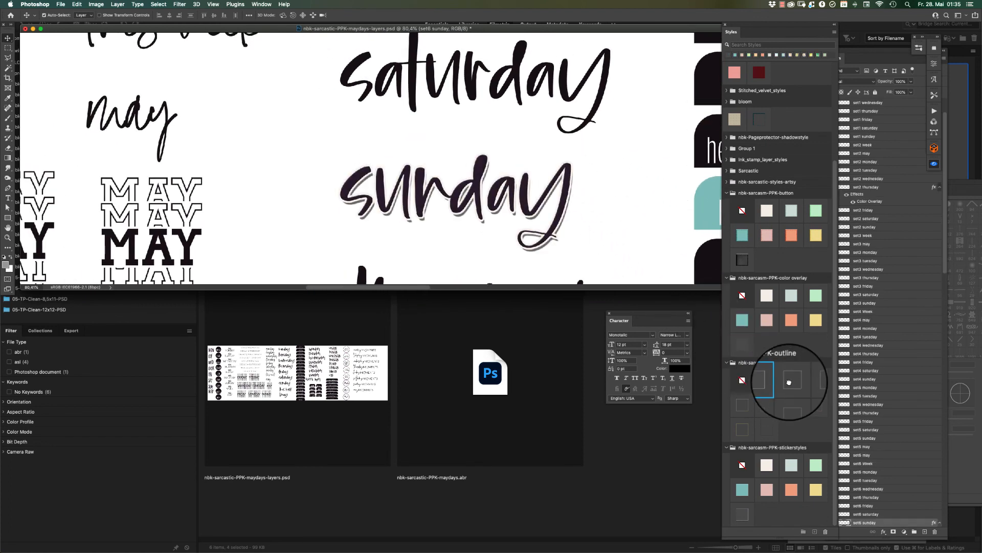
click(791, 378)
click(818, 382)
click(816, 405)
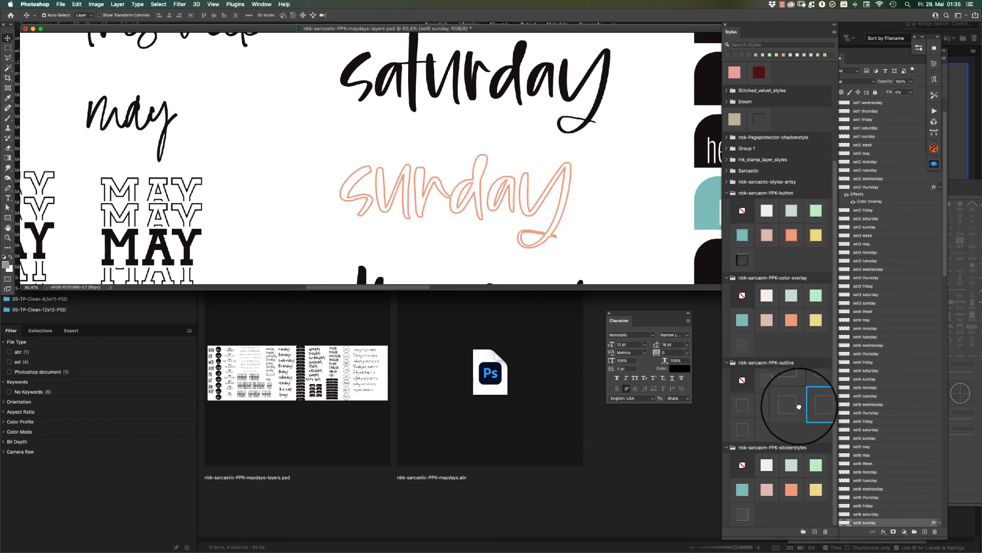
click(792, 405)
click(766, 405)
click(744, 408)
click(745, 432)
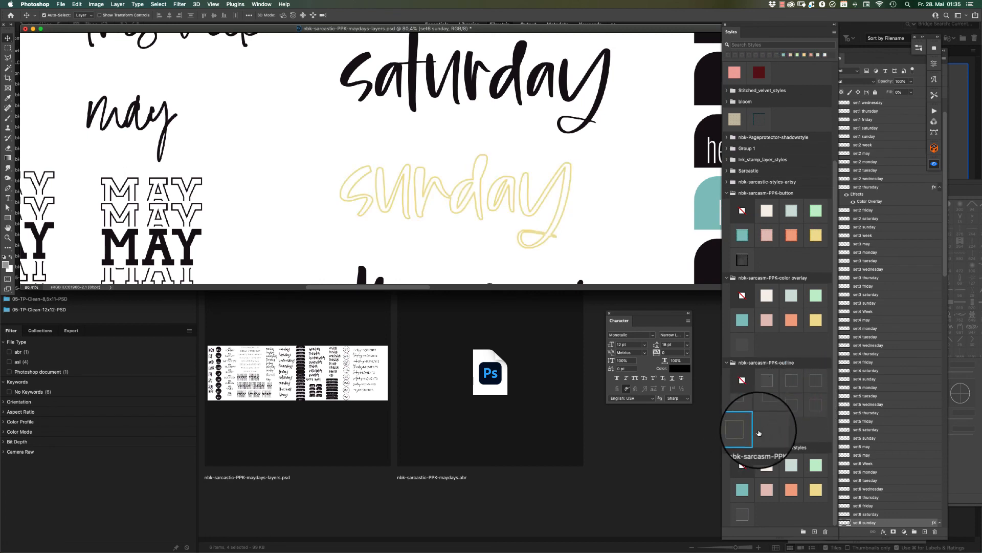
click(764, 430)
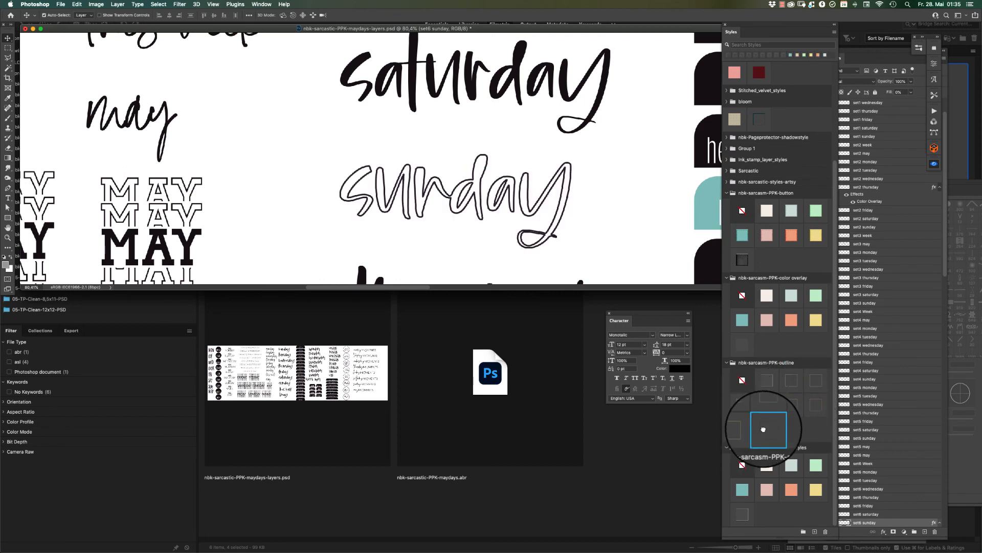
Try the nbk-sarcasm-PPK stickerstyles directly over the outlined sunday word.
click(766, 466)
click(790, 464)
click(818, 463)
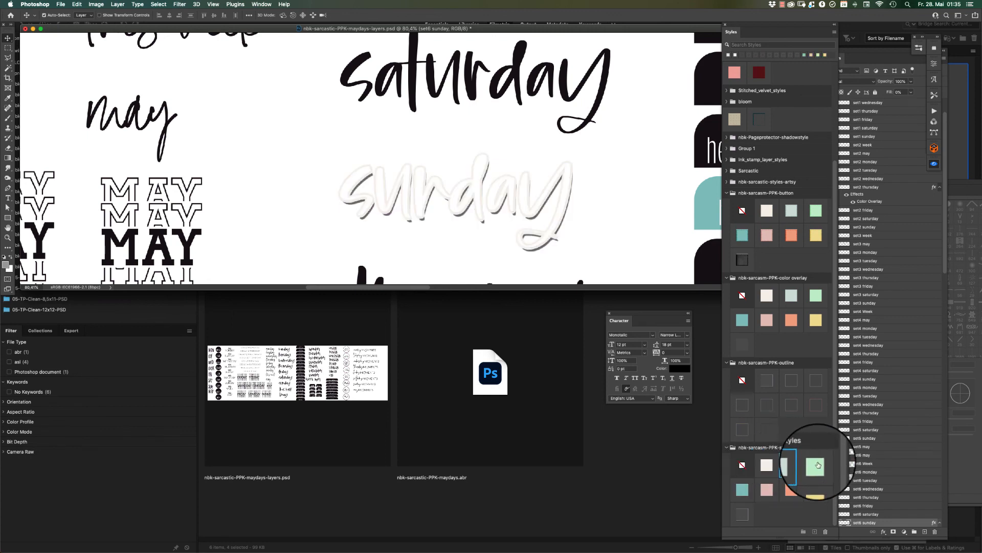
click(818, 484)
click(792, 490)
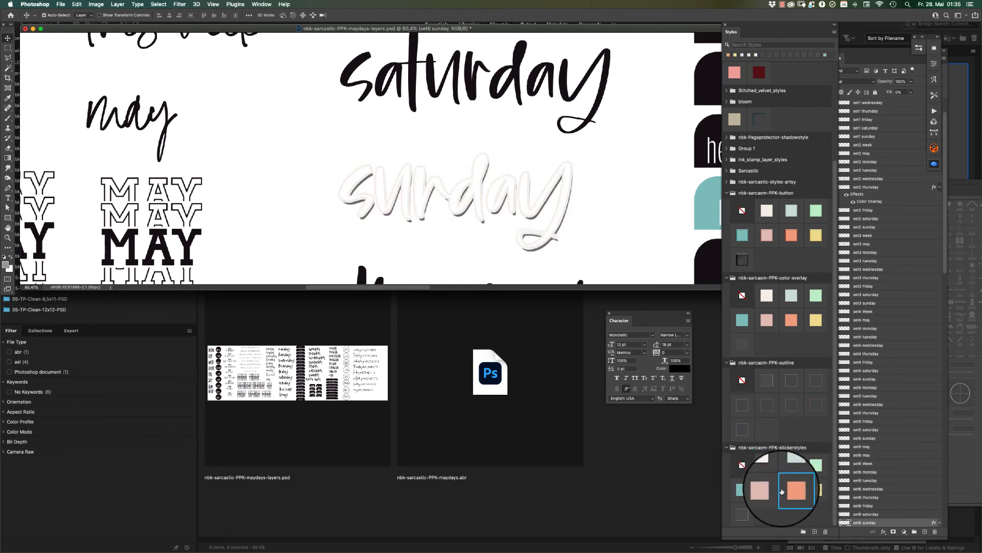
click(767, 489)
click(743, 490)
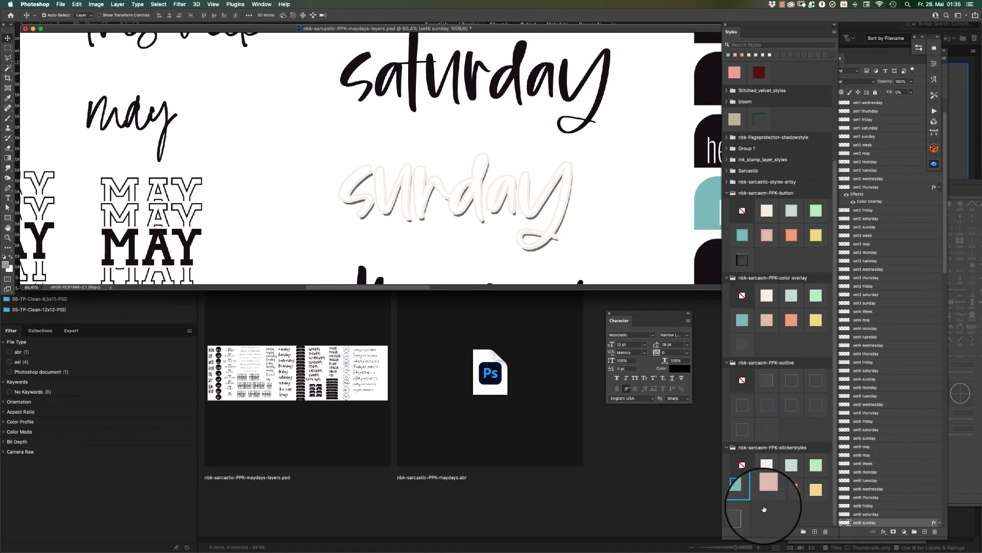
click(743, 464)
click(742, 490)
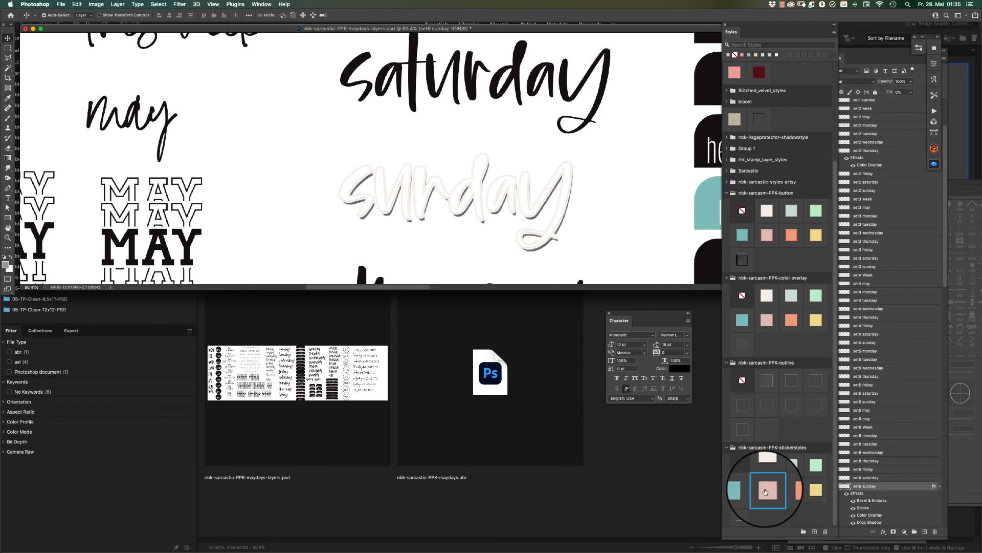
Clear the layer style from the sunday word and apply the orange sticker style.
click(743, 466)
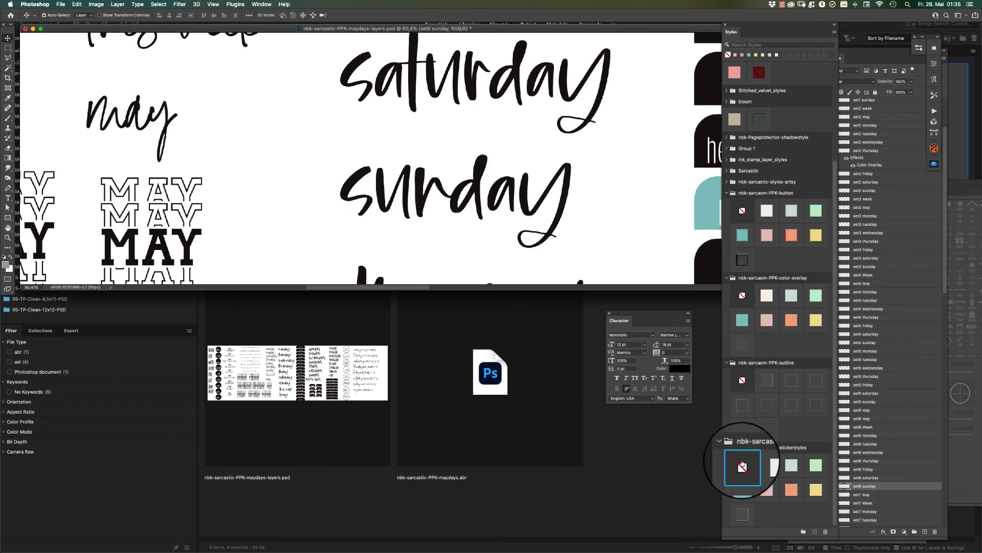
click(792, 491)
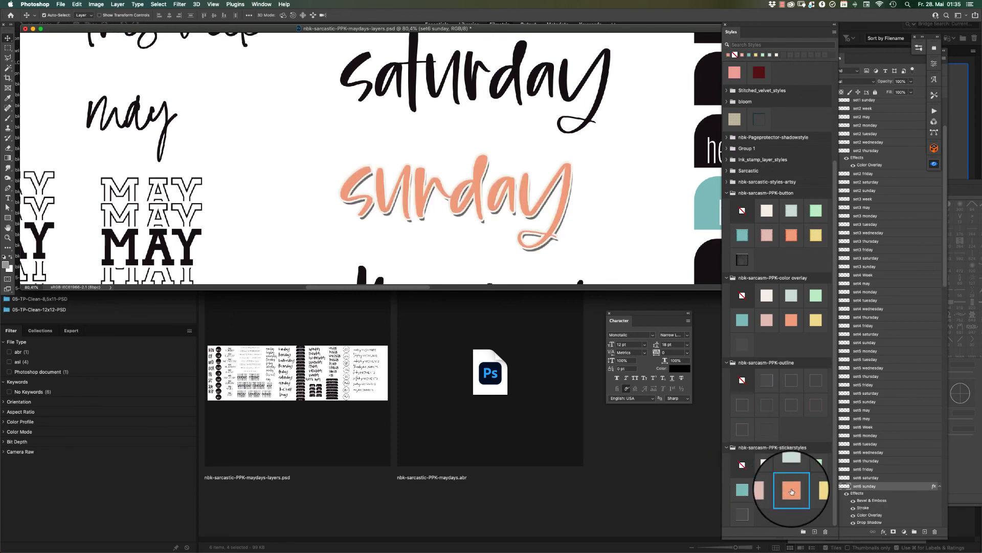
click(742, 466)
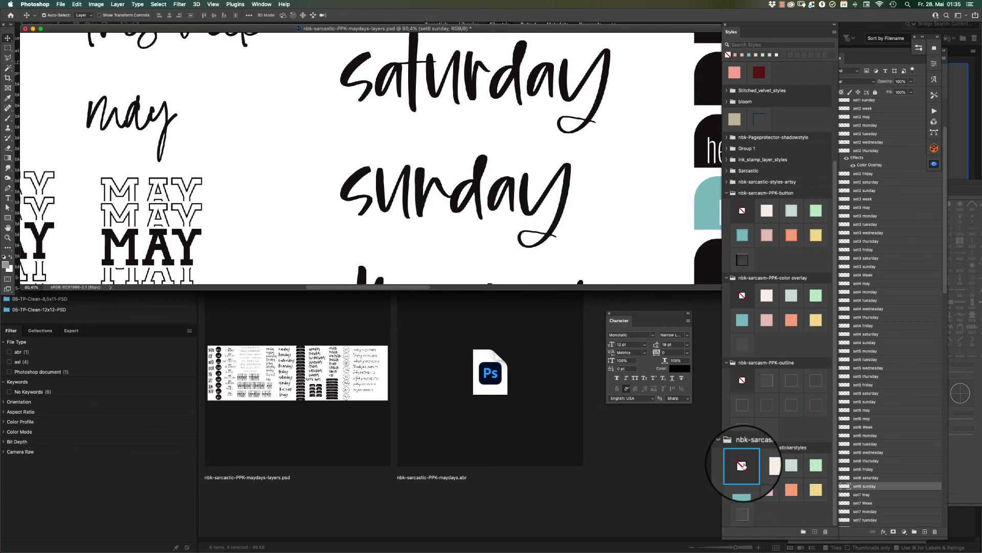
click(788, 489)
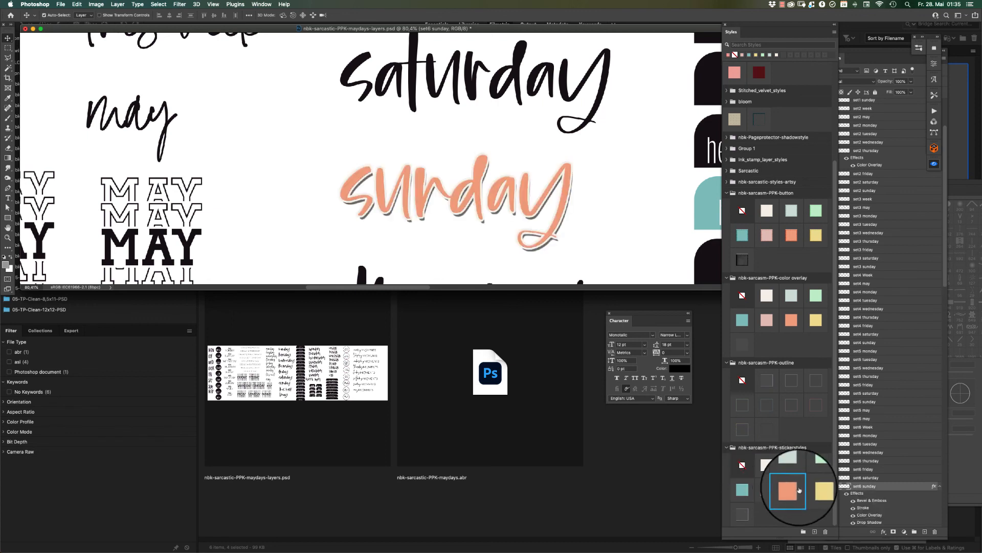
Cycle the sunday word through the yellow, pink, teal, black and orange sticker styles, ending with yellow.
click(815, 491)
click(772, 494)
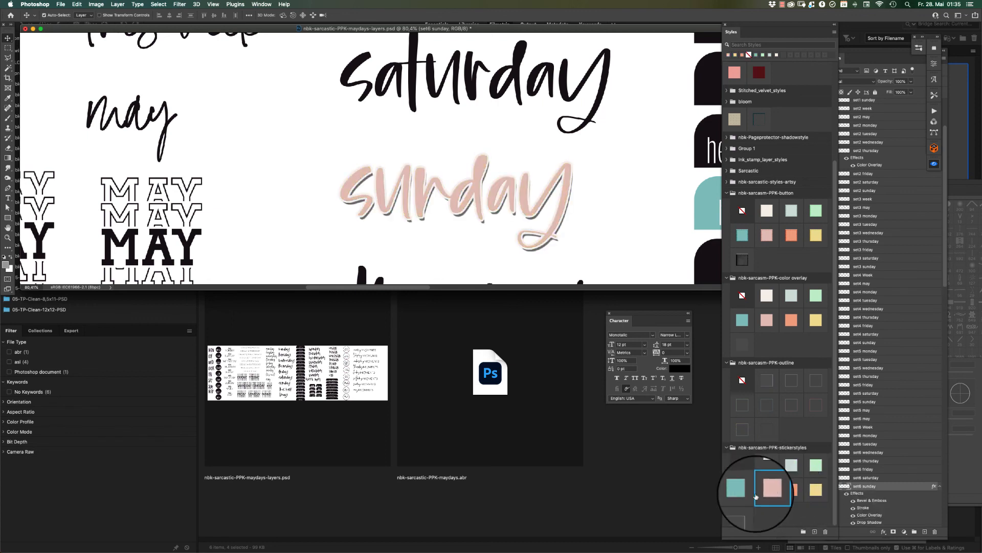
click(743, 490)
click(746, 514)
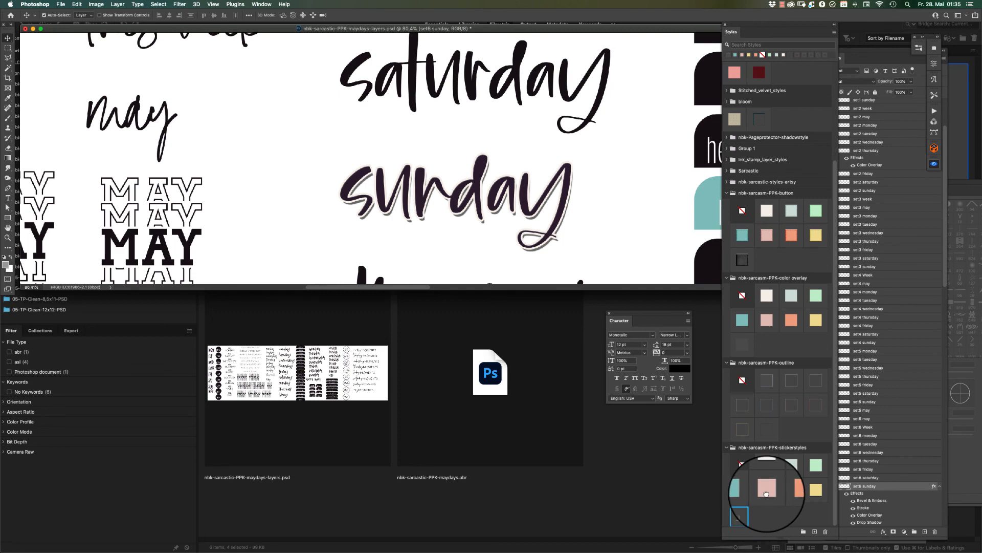
click(767, 490)
click(791, 490)
click(818, 490)
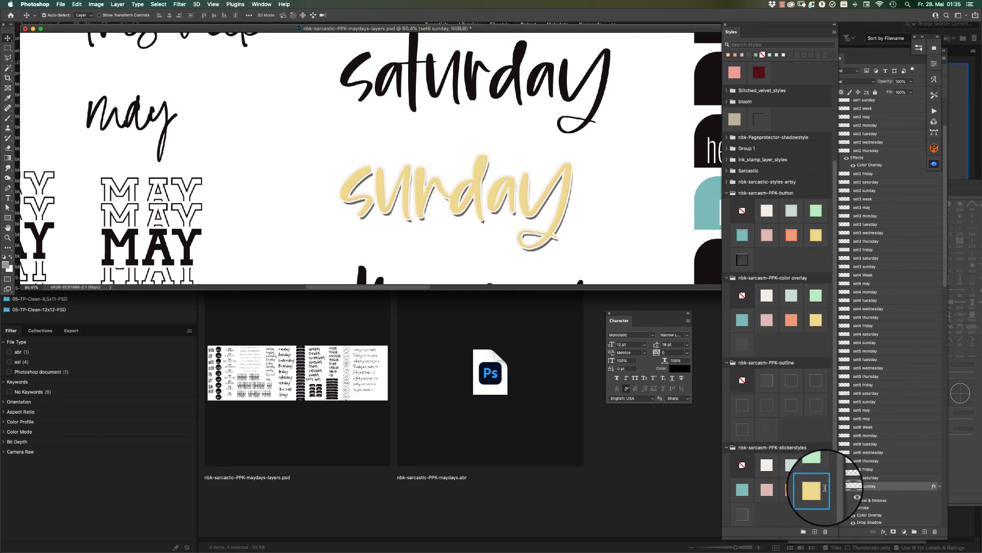
Lower the maydays window, bring the Clean 8,5x11-18 page template forward and reposition it, and return to the maydays document.
drag(273, 29, 270, 149)
click(261, 4)
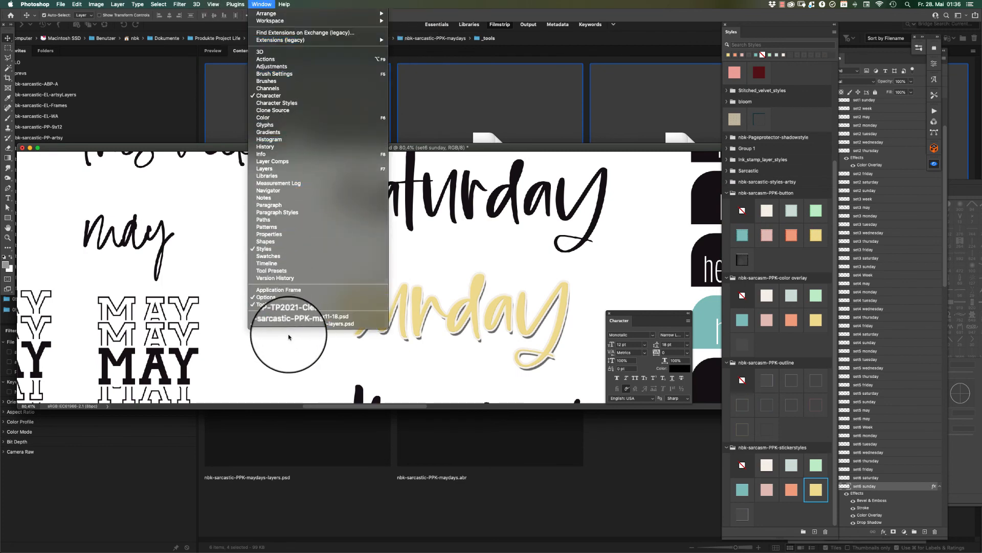
click(297, 317)
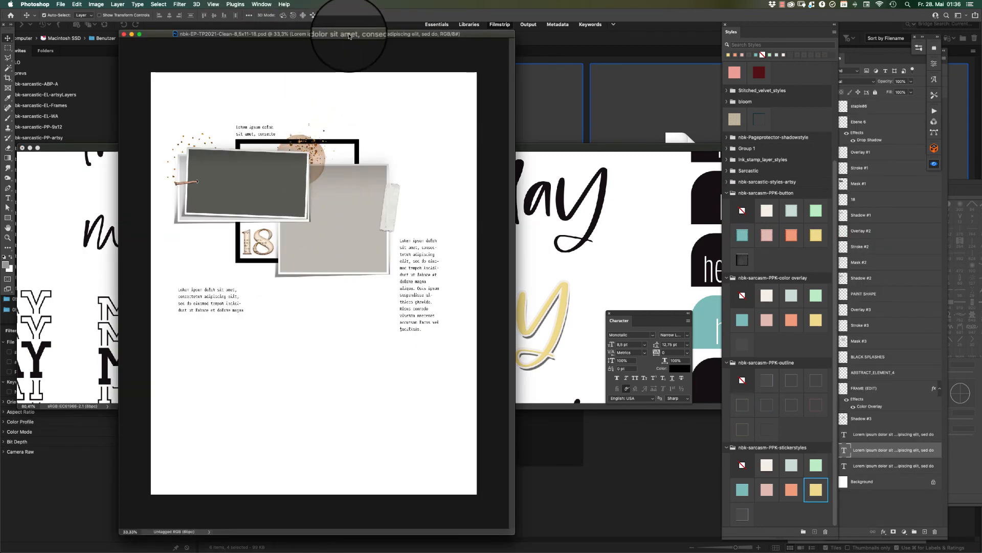
drag(350, 33, 373, 31)
click(557, 204)
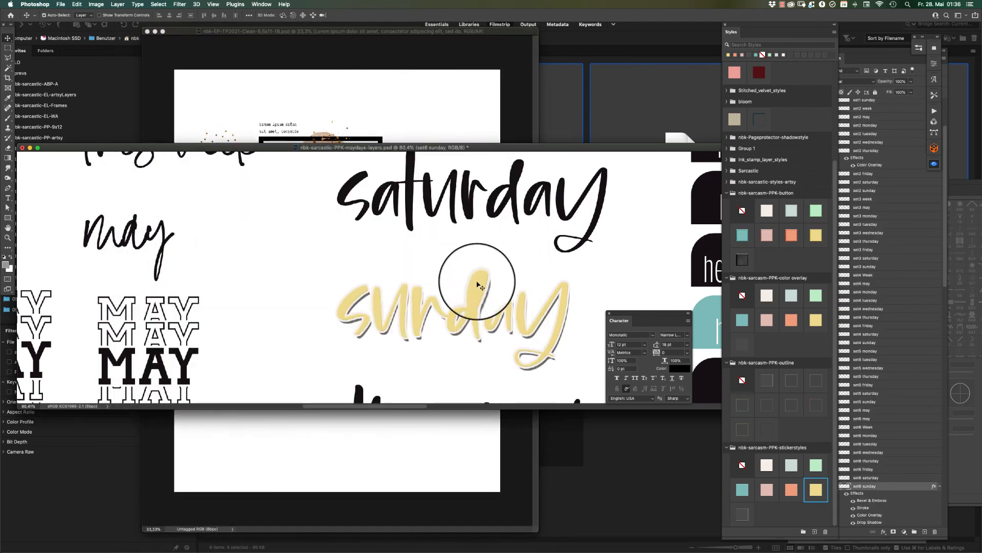
Copy the yellow sunday word onto the page template below the large light photo placeholder, and bring the maydays document forward with its sunday word in place.
drag(472, 280, 395, 306)
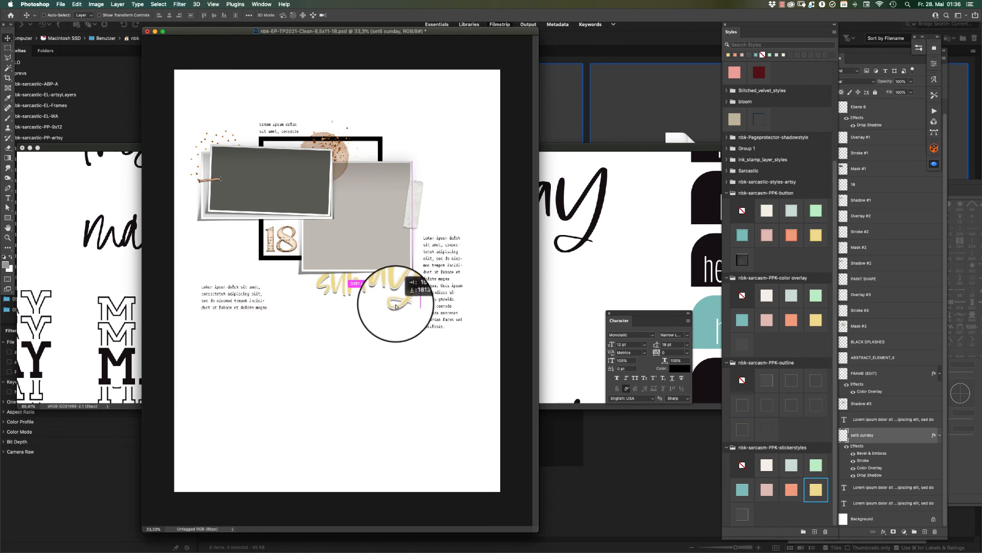
click(575, 292)
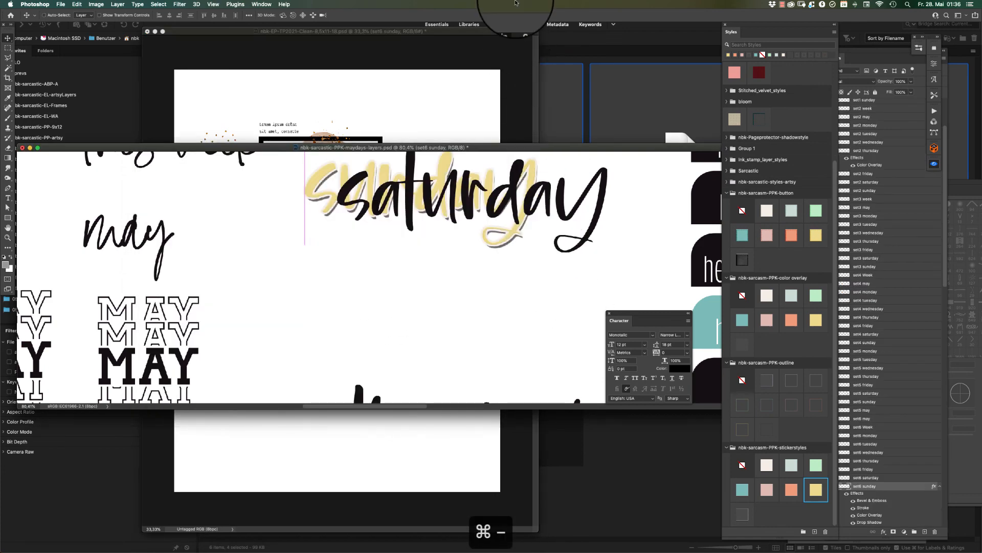
key(super+minus)
key(super+minus)
key(super+minus)
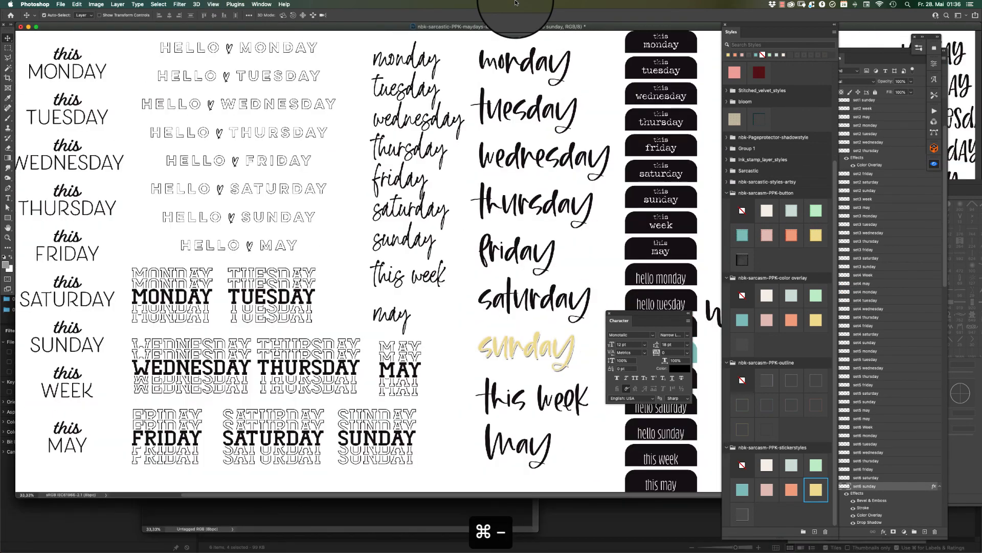
key(super+minus)
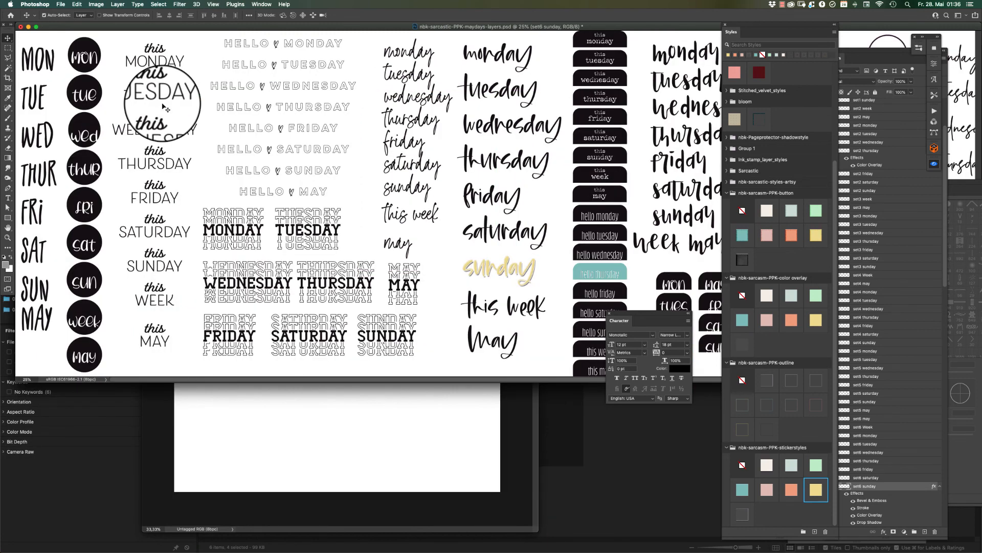
Copy the round mon label to the upper part of the page template and apply the pale blue sticker style to it.
drag(90, 26, 415, 143)
click(791, 465)
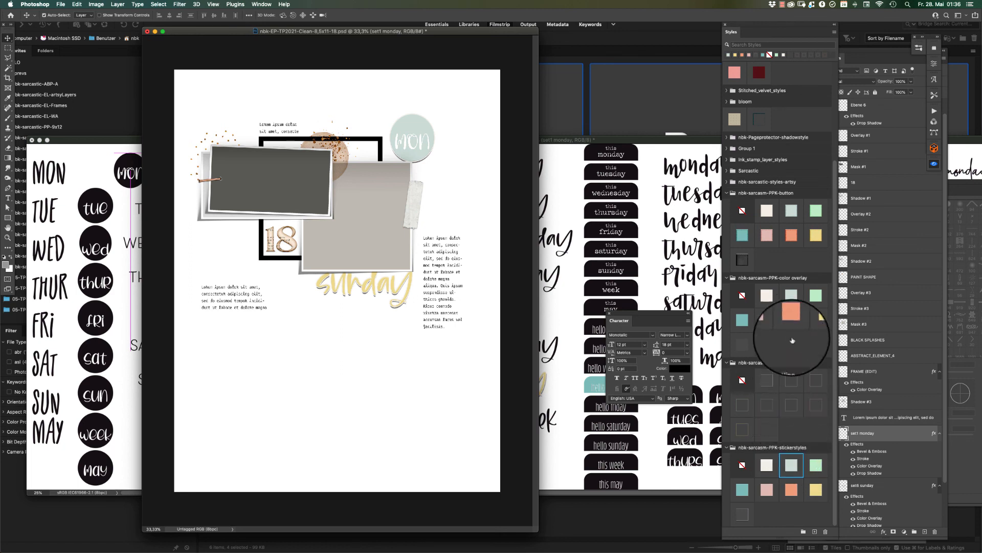
Try the orange, green and black button styles, an outline style, no style and the green sticker style on the mon label.
click(791, 235)
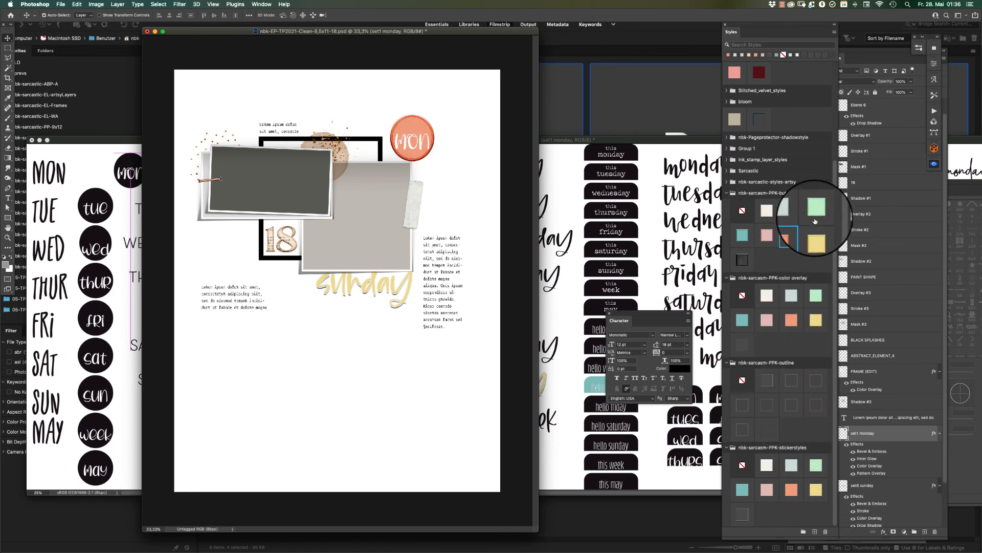
click(816, 215)
click(742, 260)
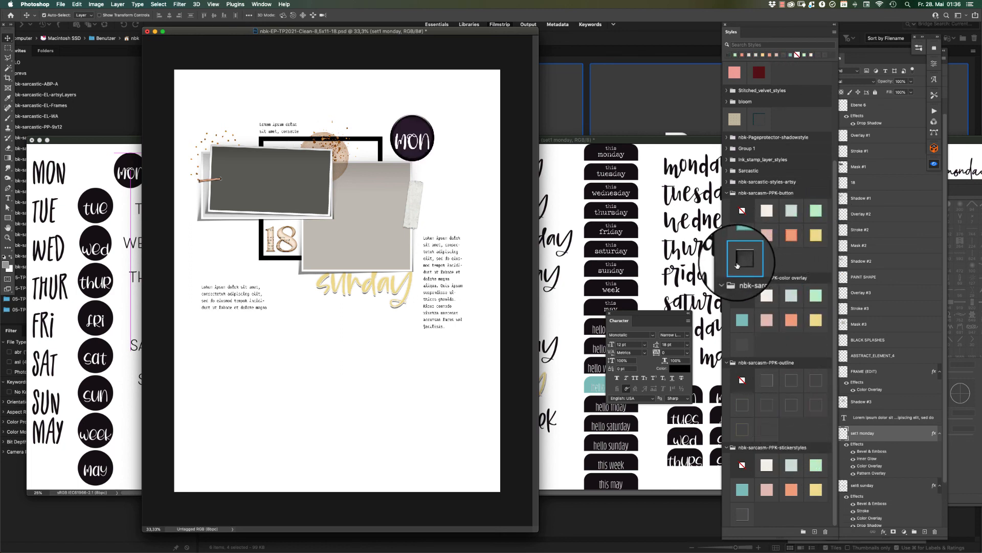
click(791, 381)
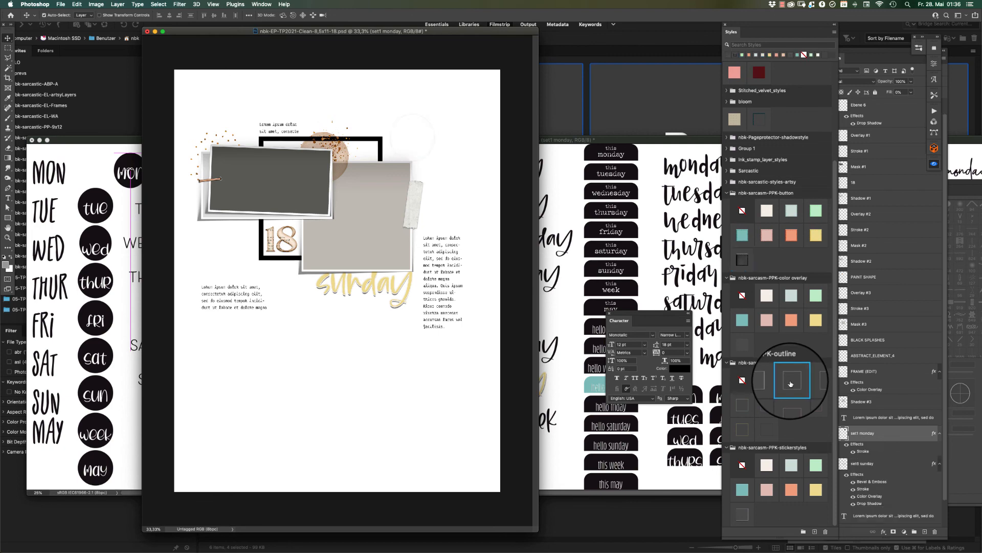
click(742, 379)
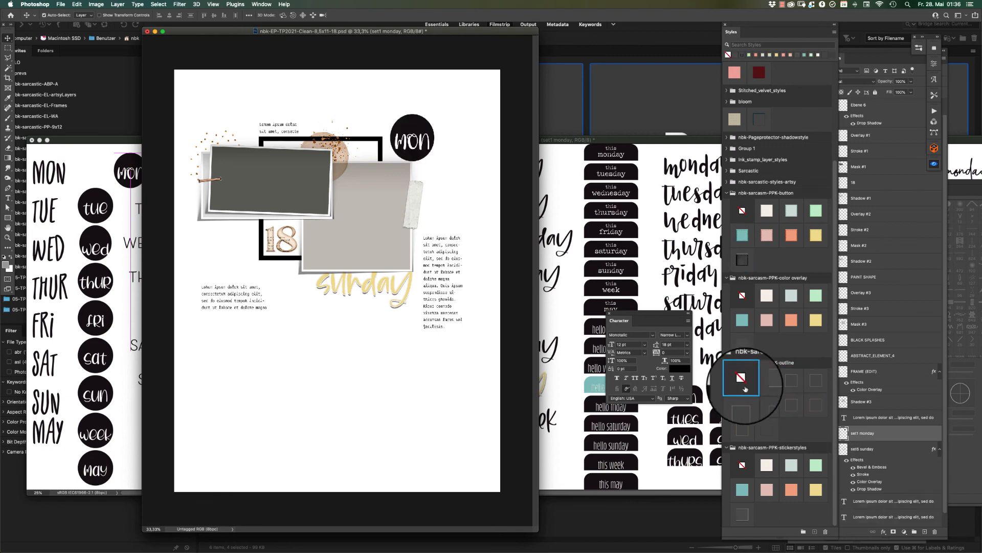
click(818, 466)
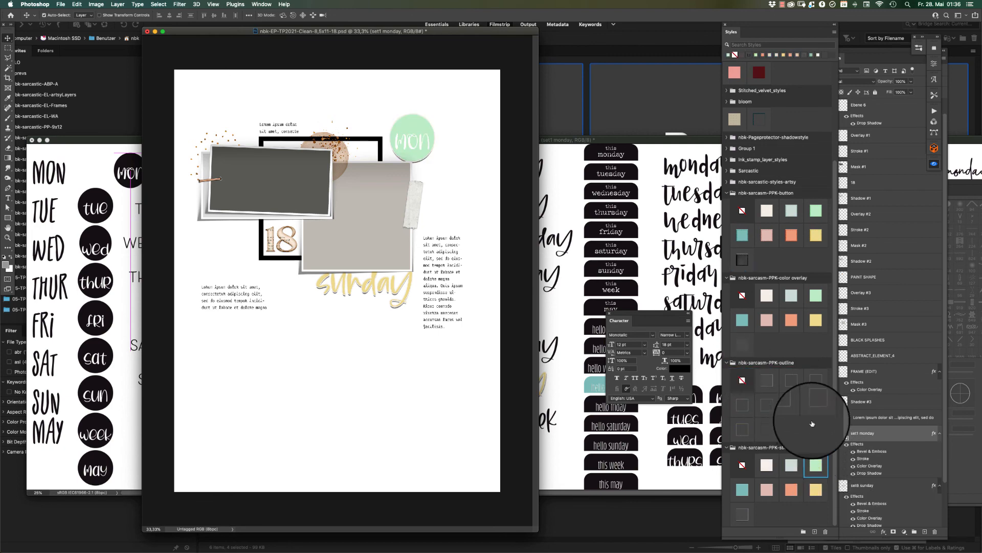
Apply the pale blue color overlay style to the mon label and tuck it behind the upper corner of the light photo placeholder.
click(791, 297)
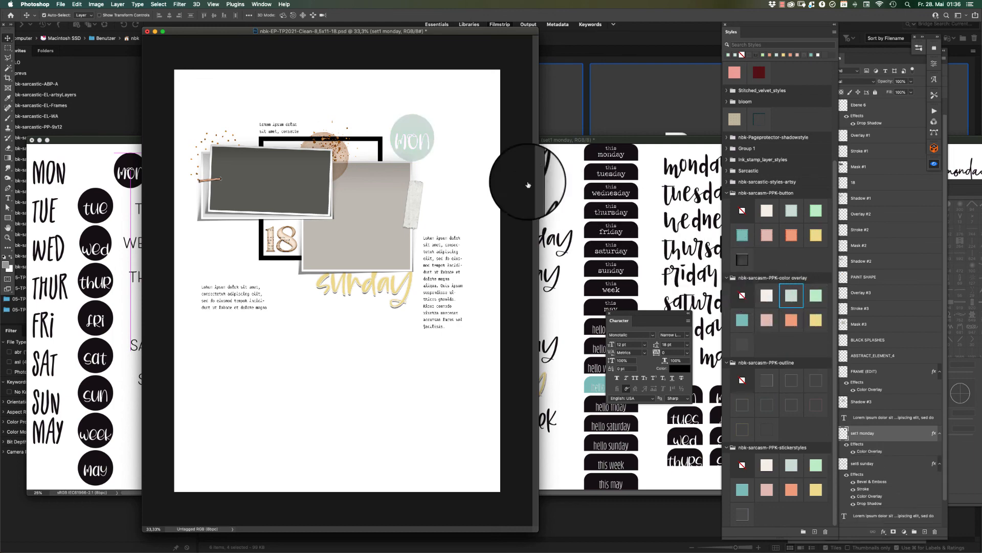
drag(404, 130, 416, 152)
Bring the maydays document back to the front and undo the displacement of its round mon label.
click(89, 127)
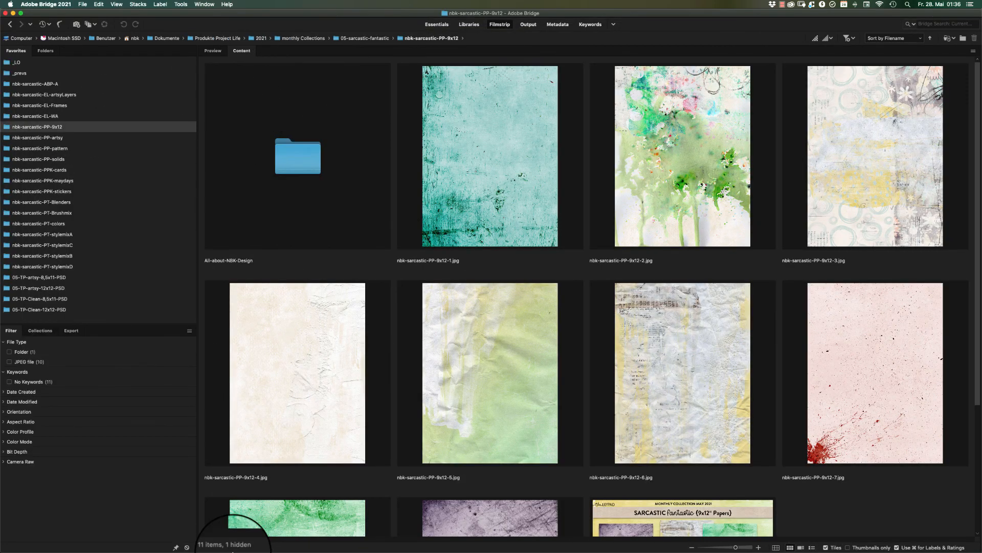
click(352, 532)
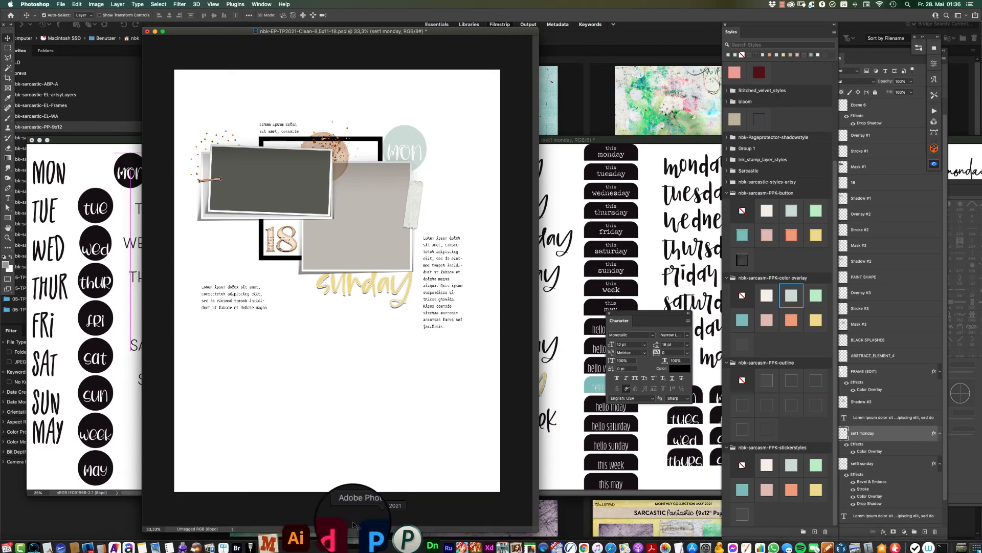
click(136, 207)
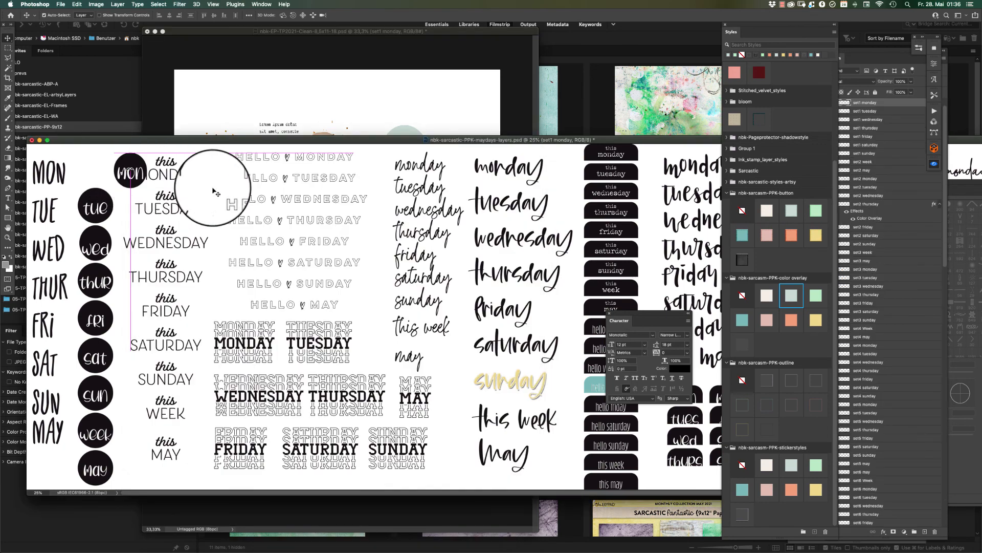
key(super+z)
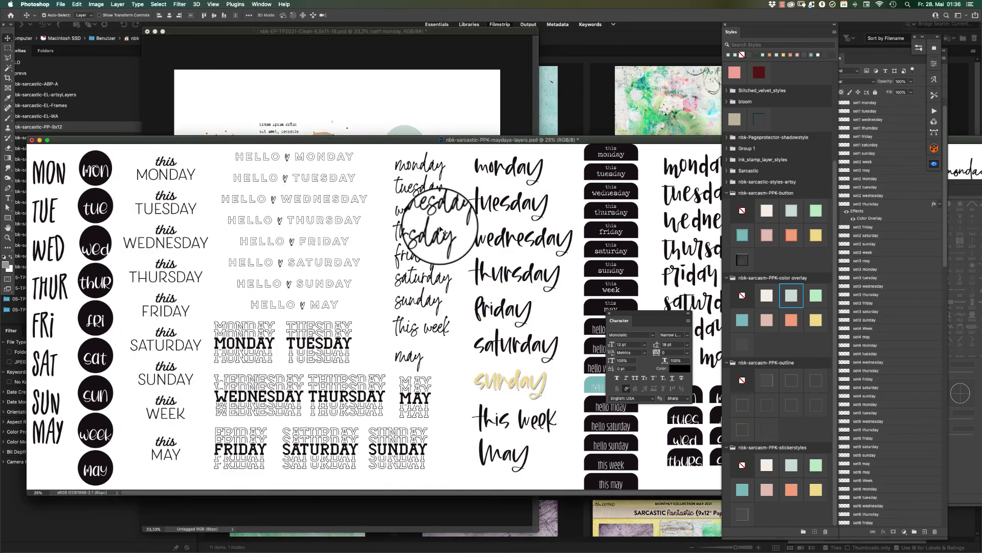
Copy the stacked TUESDAY word art below sunday on the template and try pale blue, green and orange color overlays and the orange button style.
drag(333, 358, 401, 365)
click(792, 295)
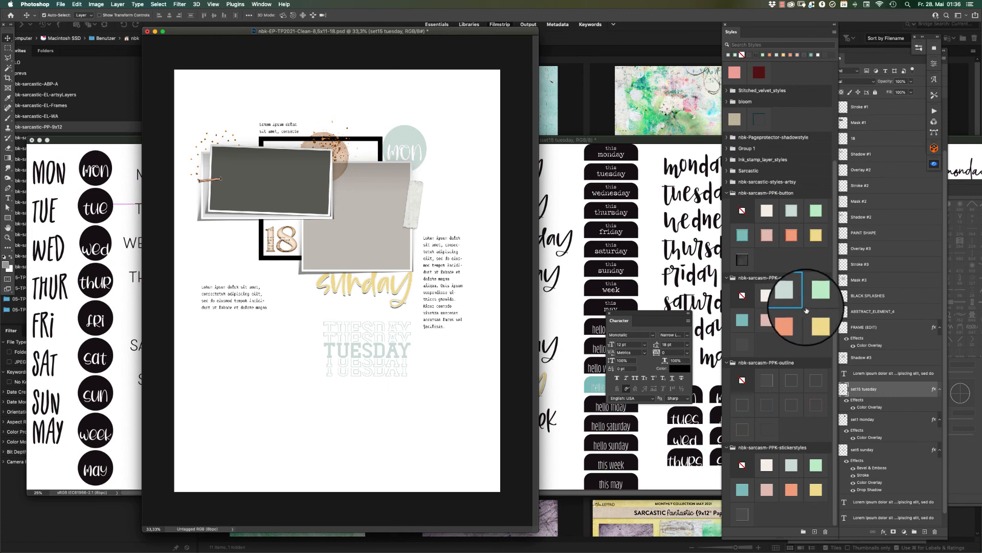
click(816, 319)
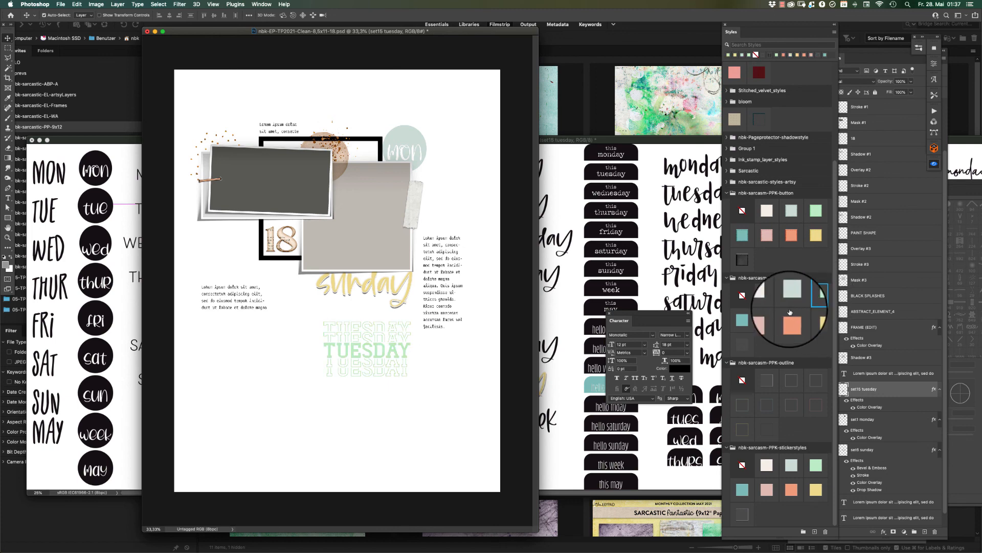
click(792, 319)
click(791, 235)
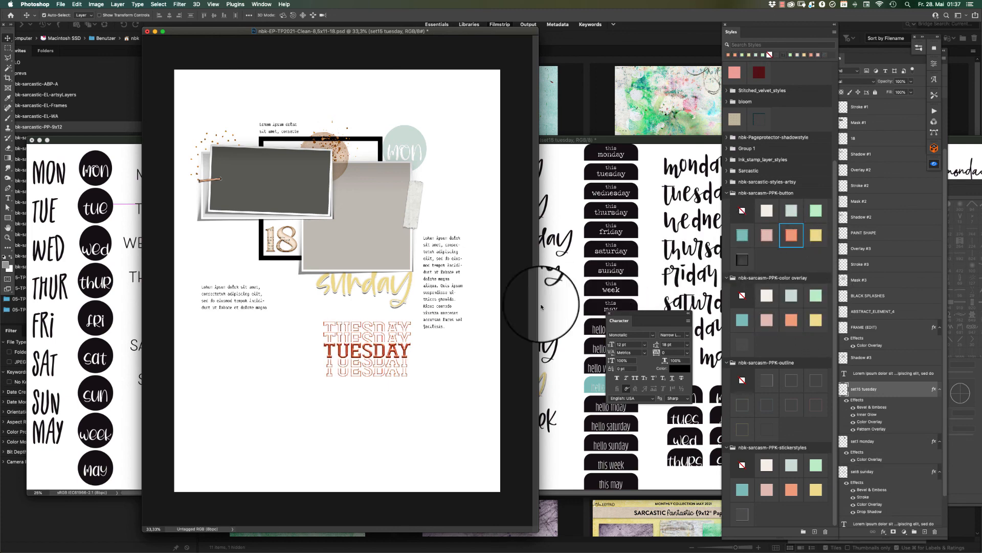
Try the white and pink sticker styles on the TUESDAY word art and settle on the orange sticker style.
drag(351, 356, 391, 303)
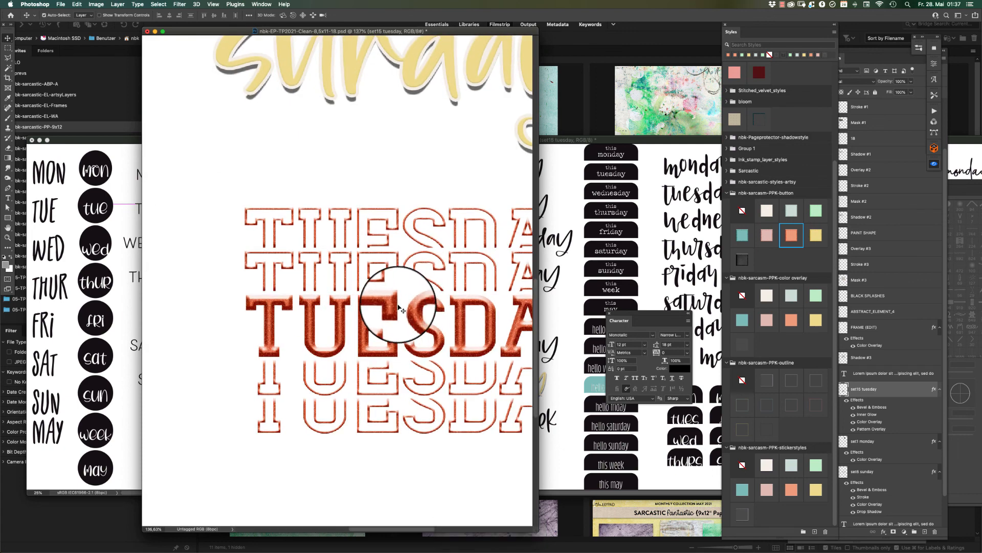
drag(484, 328, 341, 291)
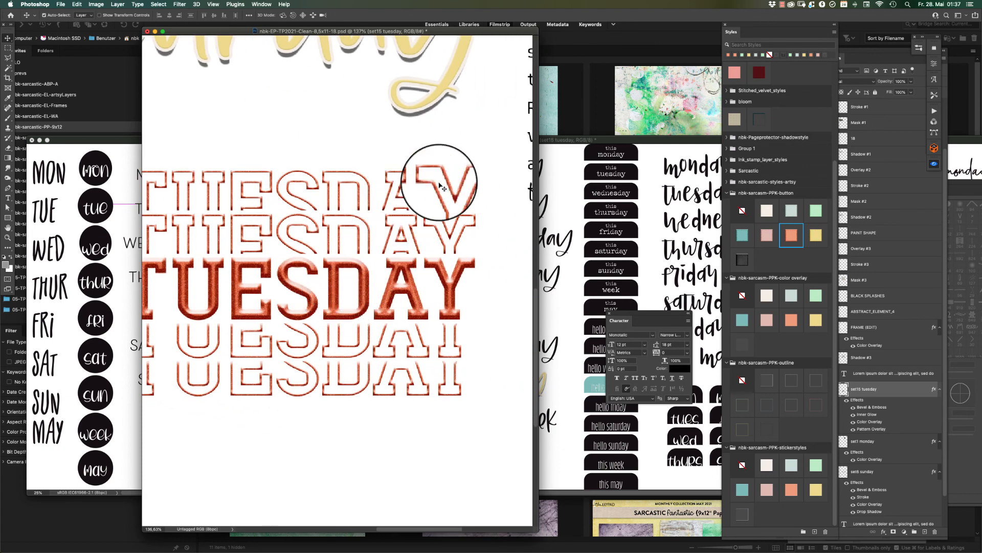
key(super+minus)
key(super+minus)
key(super+minus)
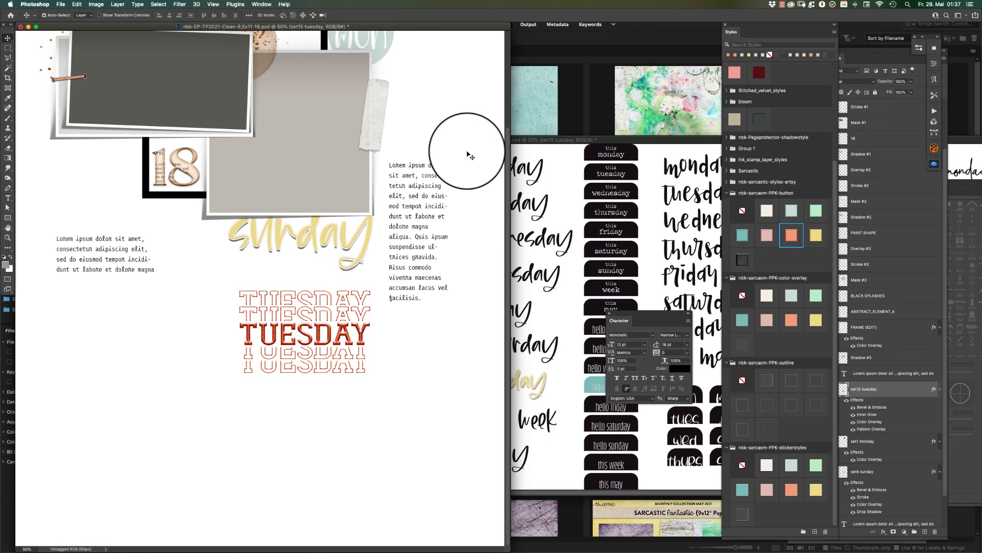
click(767, 466)
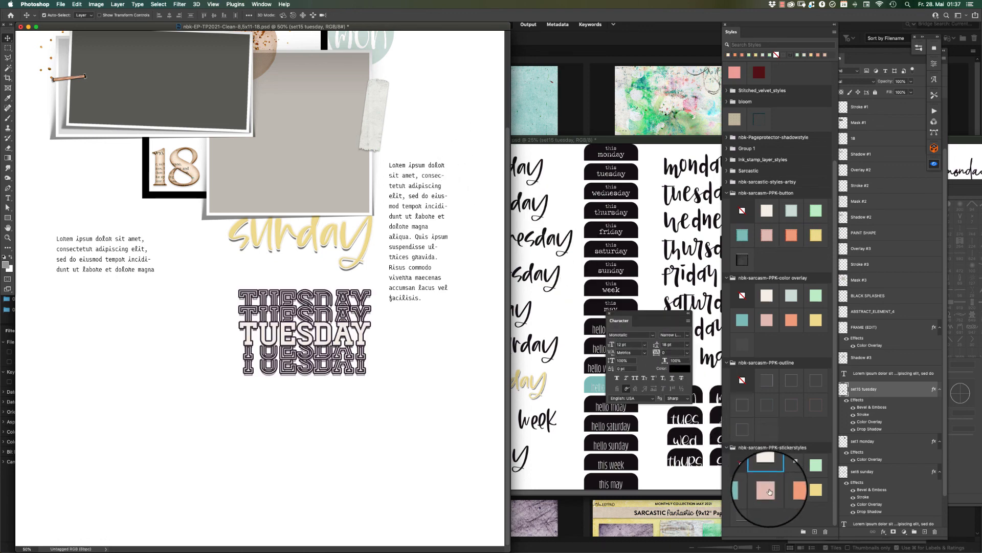
click(767, 490)
double_click(791, 490)
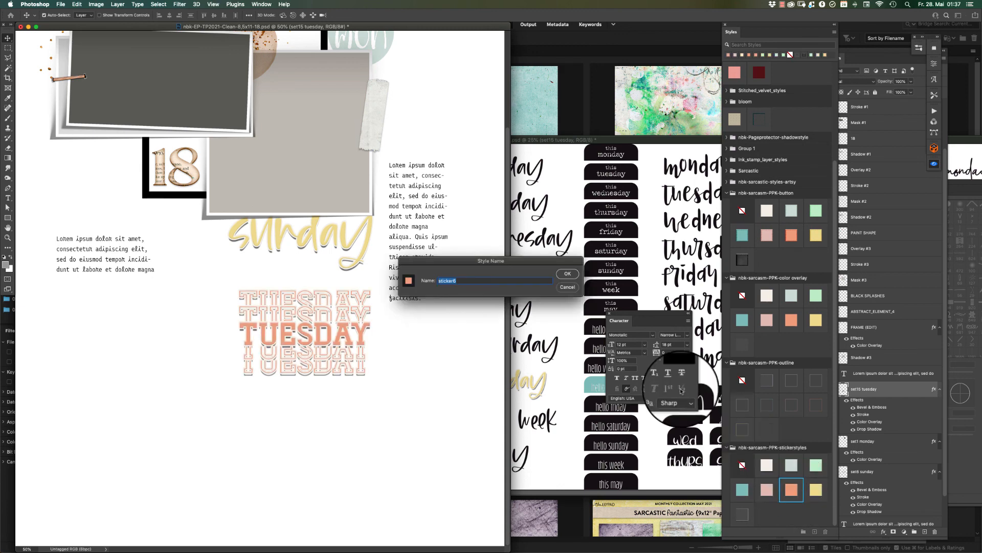
click(567, 287)
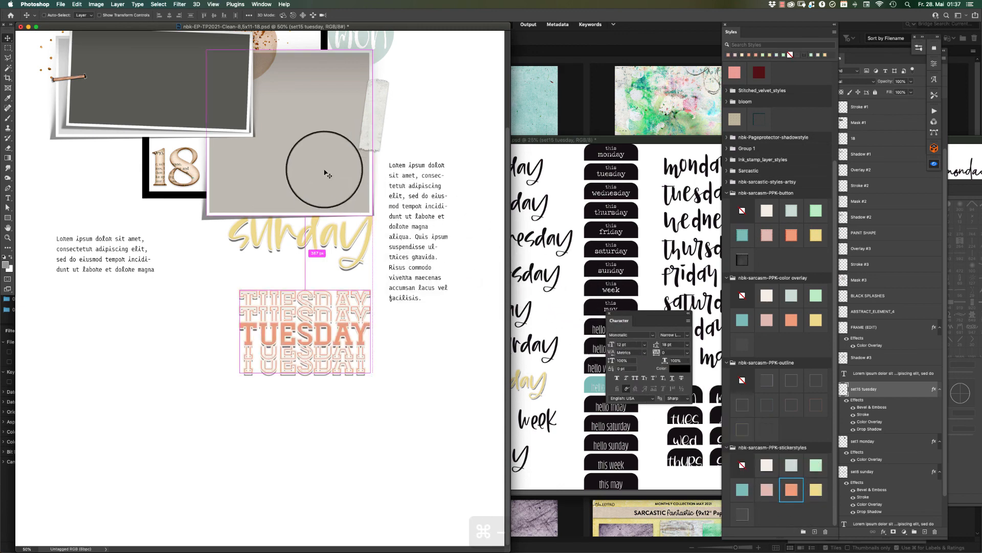
key(super+minus)
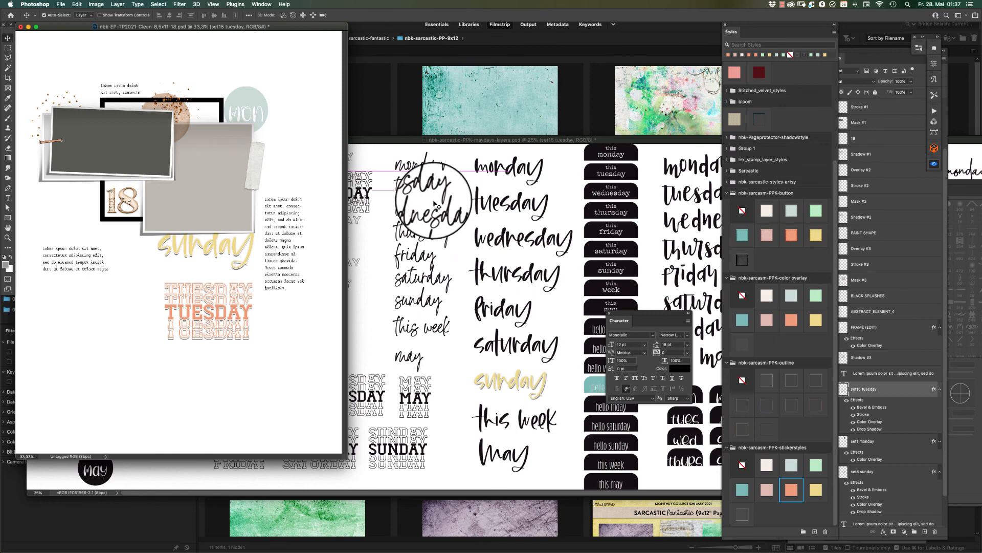
Copy the black "this monday" tab label onto the page template and position it along the upper edge of the dark photo placeholder.
click(415, 185)
drag(629, 157, 269, 119)
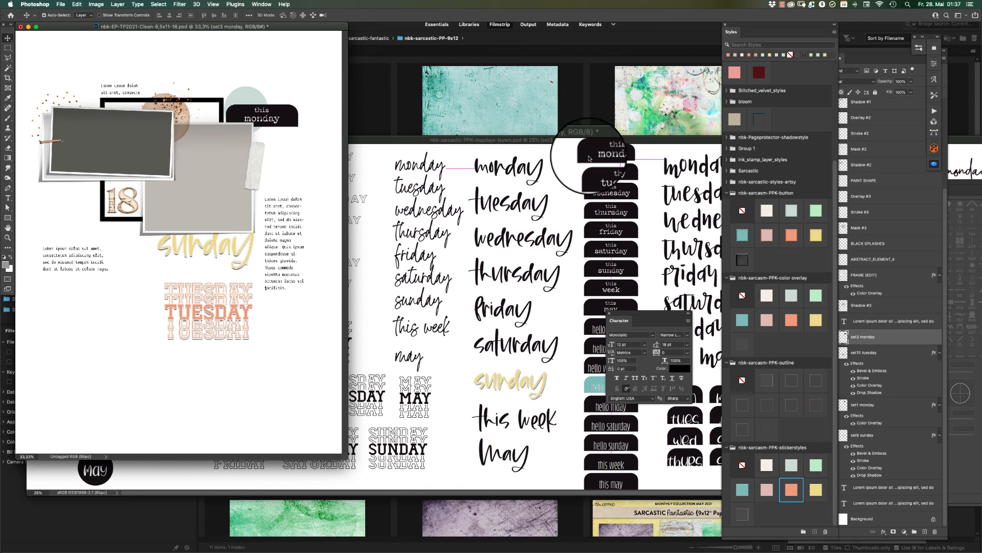
click(519, 154)
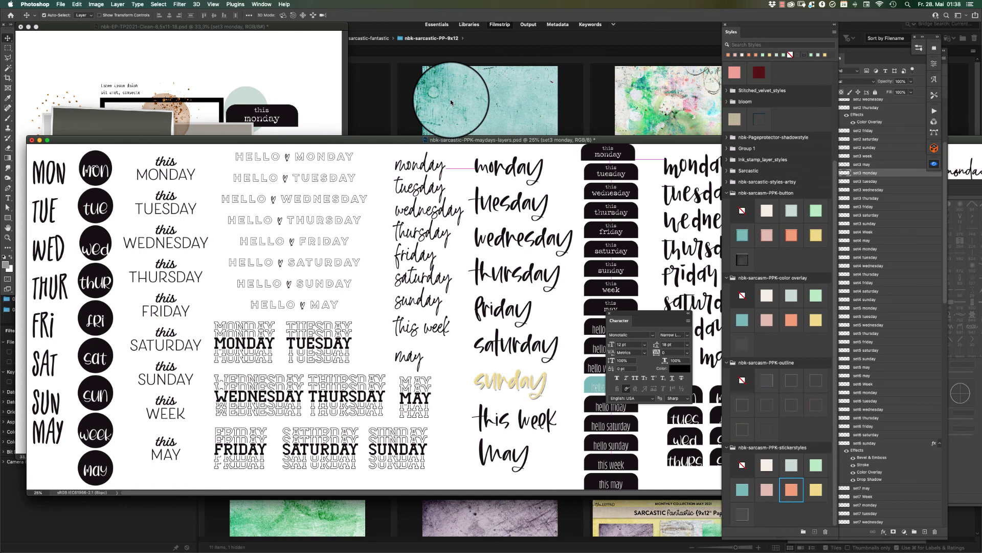
click(282, 116)
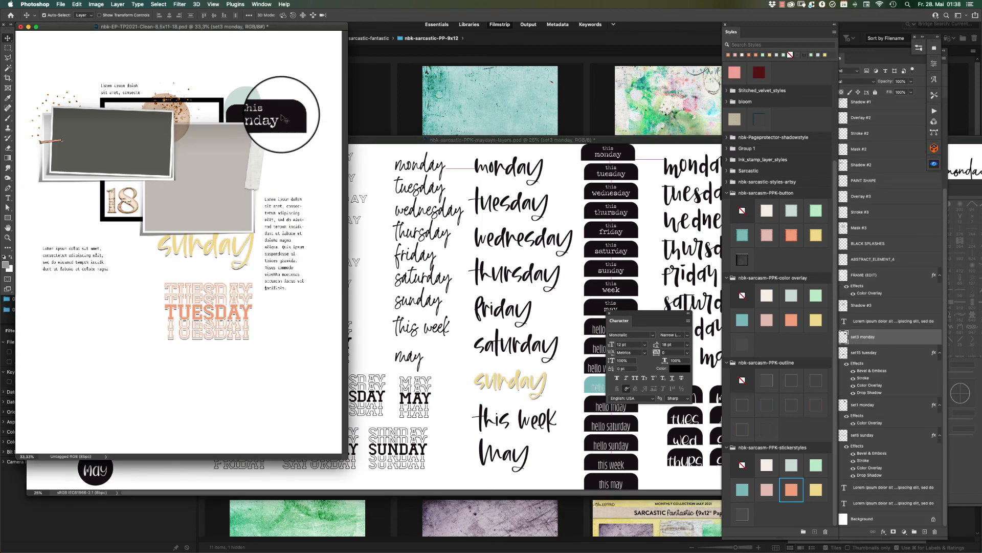
drag(283, 116, 116, 100)
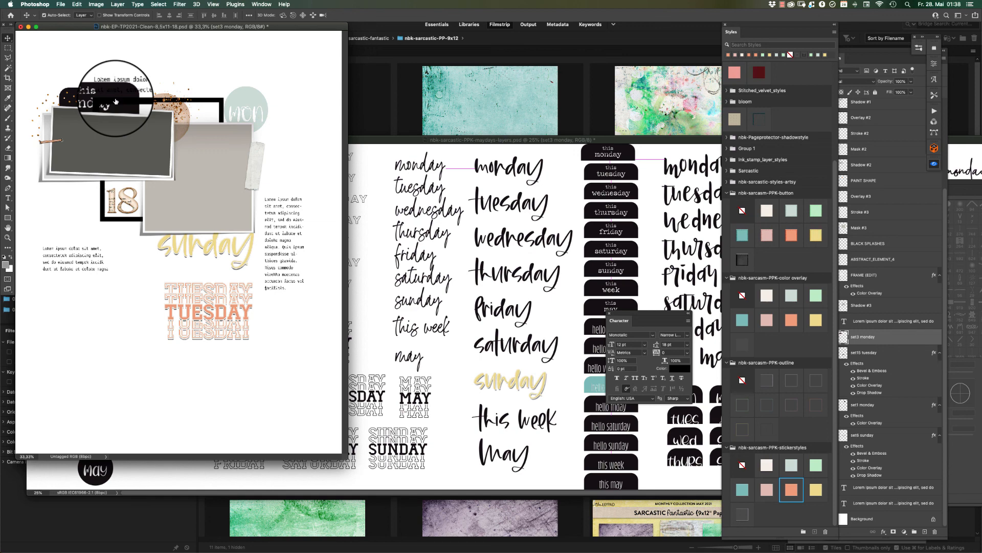
drag(115, 101, 116, 101)
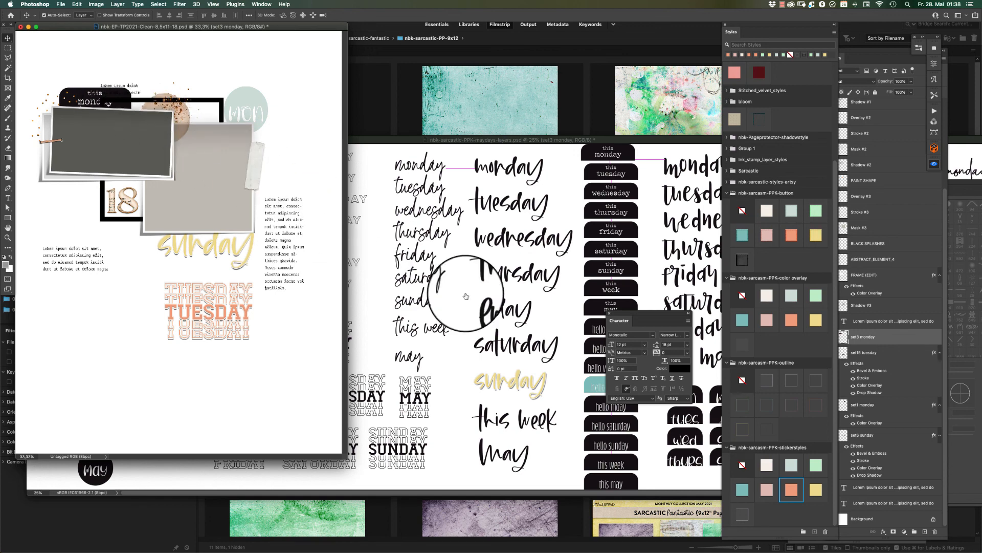
Give the "this monday" label the orange color overlay style after trying the yellow sticker style, and move its layer directly below Overlay #3.
click(816, 492)
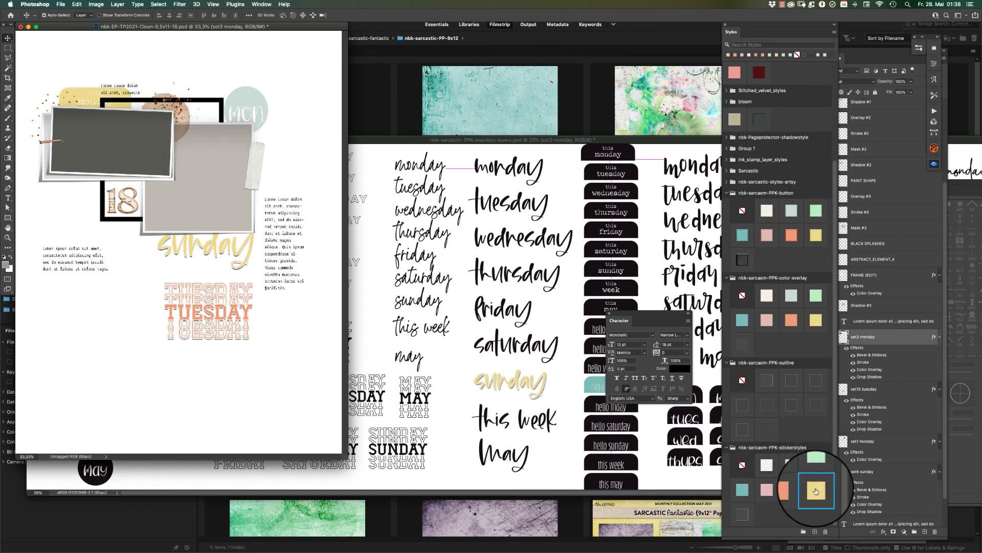
click(791, 320)
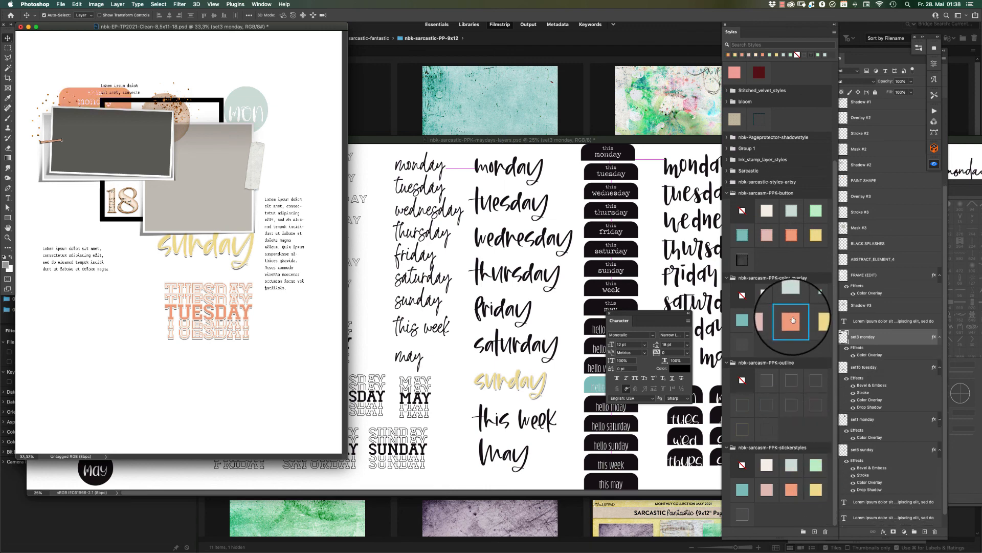
drag(881, 338, 889, 208)
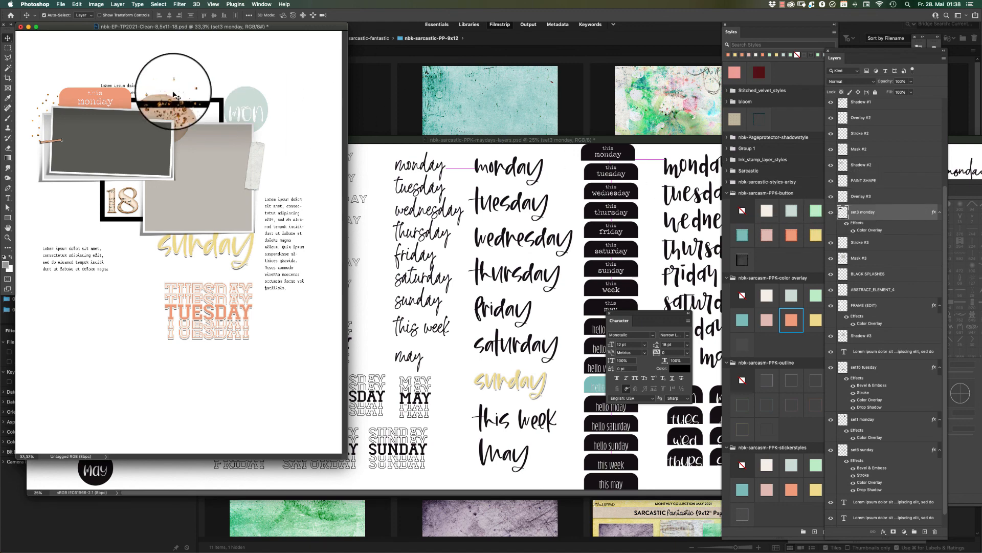
Scale down the "this monday" label on the dark photo's upper edge and move the TUESDAY word art lower on the page.
key(super+t)
mouse_move(131, 85)
mouse_down()
mouse_move(114, 93)
mouse_move(122, 76)
mouse_up()
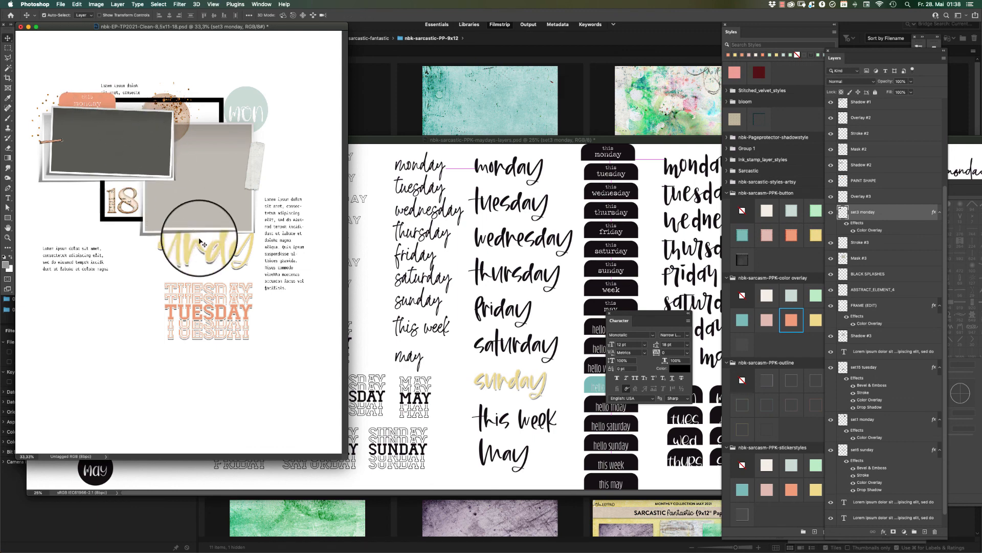
click(243, 307)
drag(243, 307, 244, 331)
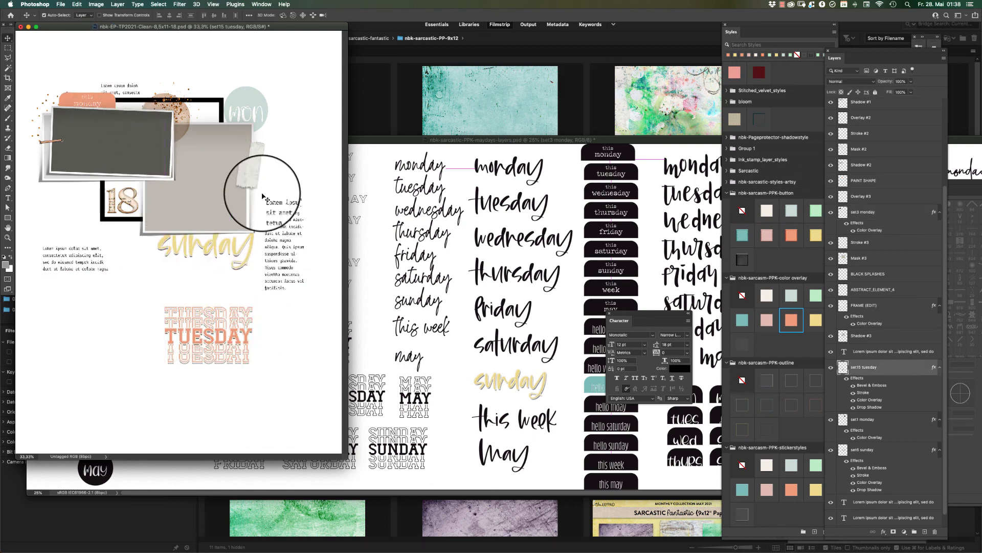
Delete the TUESDAY word art from the page template and nudge the "this monday" label slightly.
key(Delete)
drag(100, 101, 100, 100)
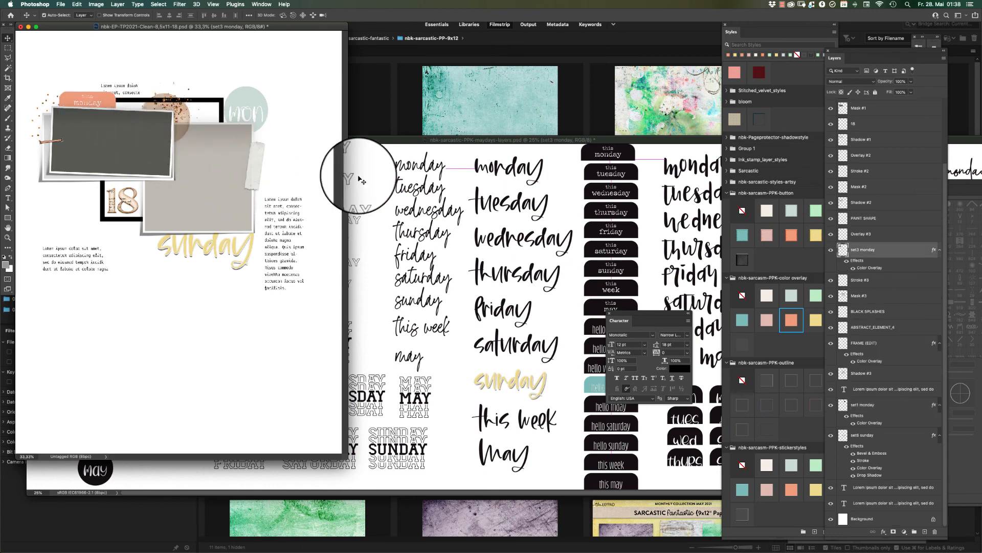
Copy the round HELLO MONDAY label from the maydays document onto the page template, below the right-hand text block.
click(507, 219)
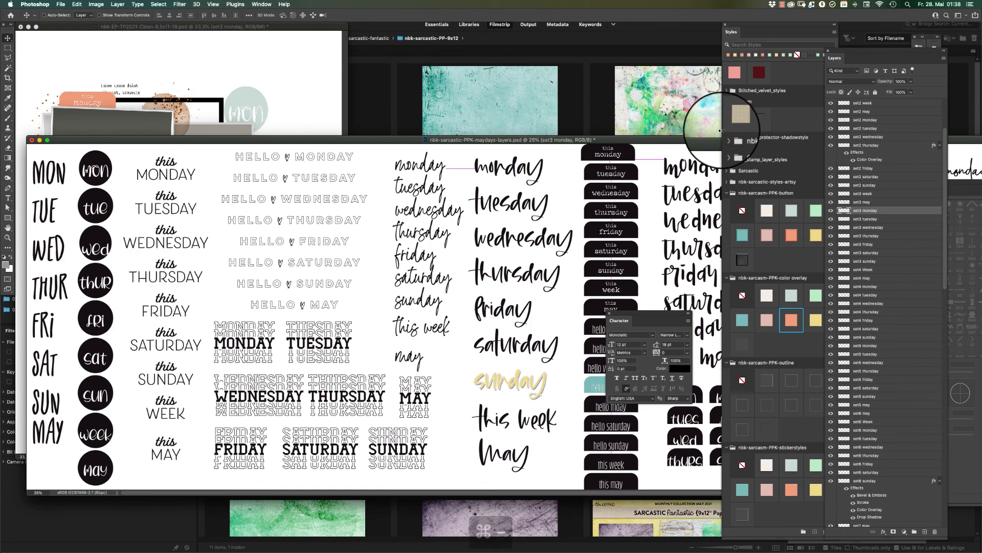
key(super+minus)
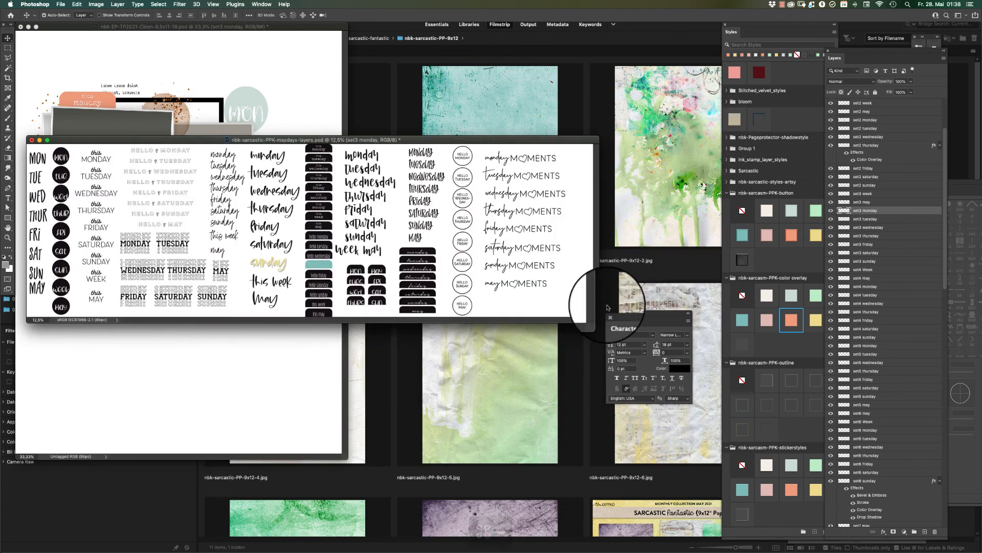
drag(598, 322, 641, 408)
key(super+space)
drag(540, 239, 306, 283)
Try an outline style and the white, teal, pink and orange color overlay styles on the HELLO MONDAY label.
click(766, 384)
key(super+space)
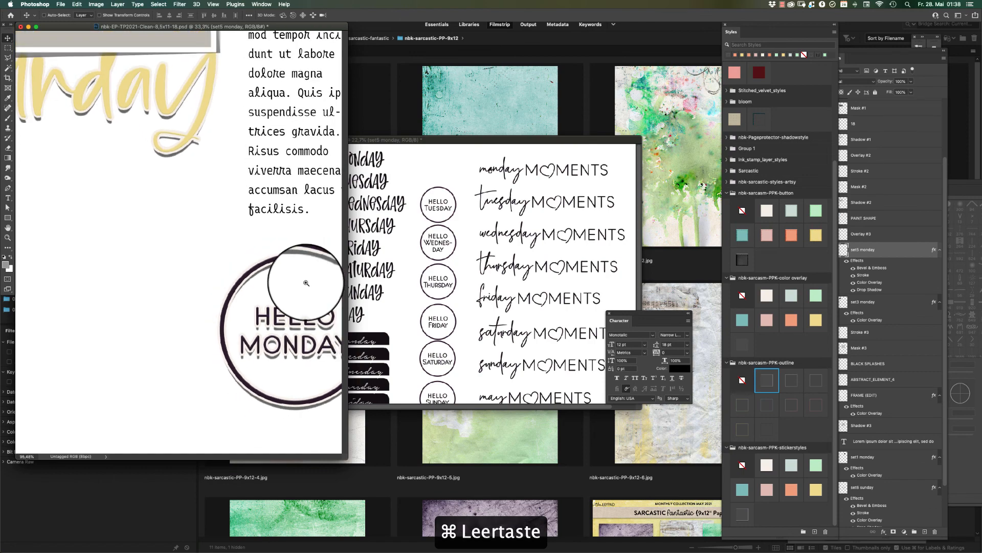
click(765, 295)
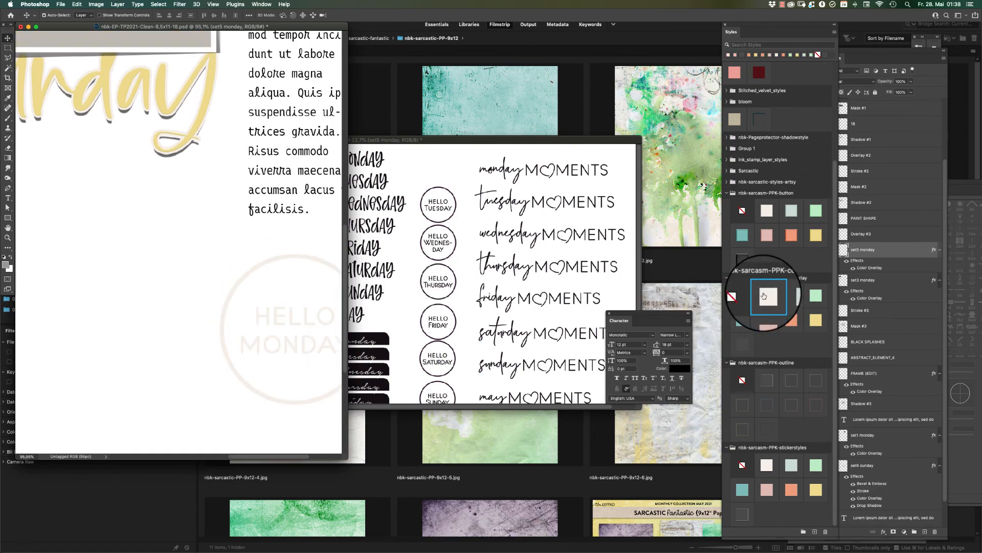
click(741, 319)
click(766, 321)
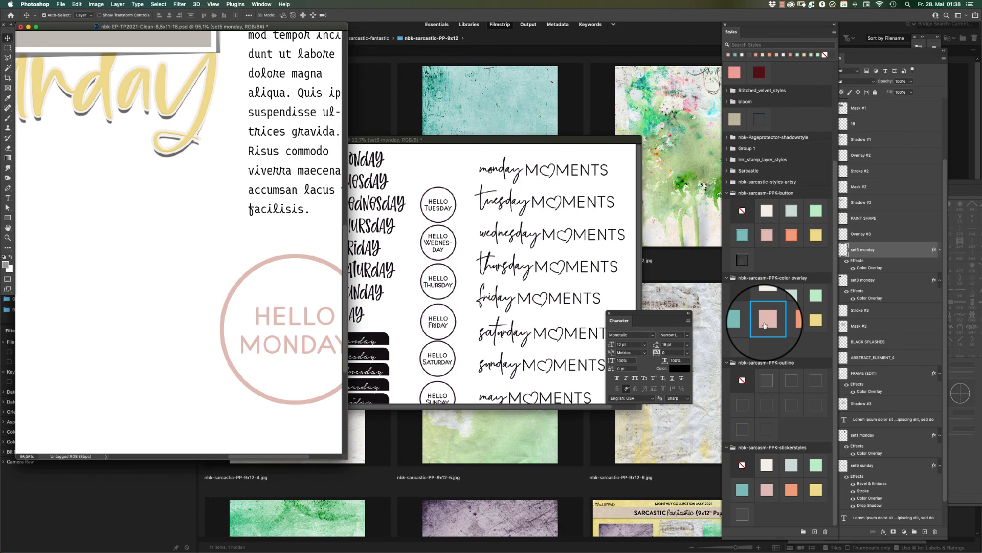
click(791, 320)
Try the pink and black button styles on the HELLO MONDAY label and settle on the pink sticker style.
click(767, 235)
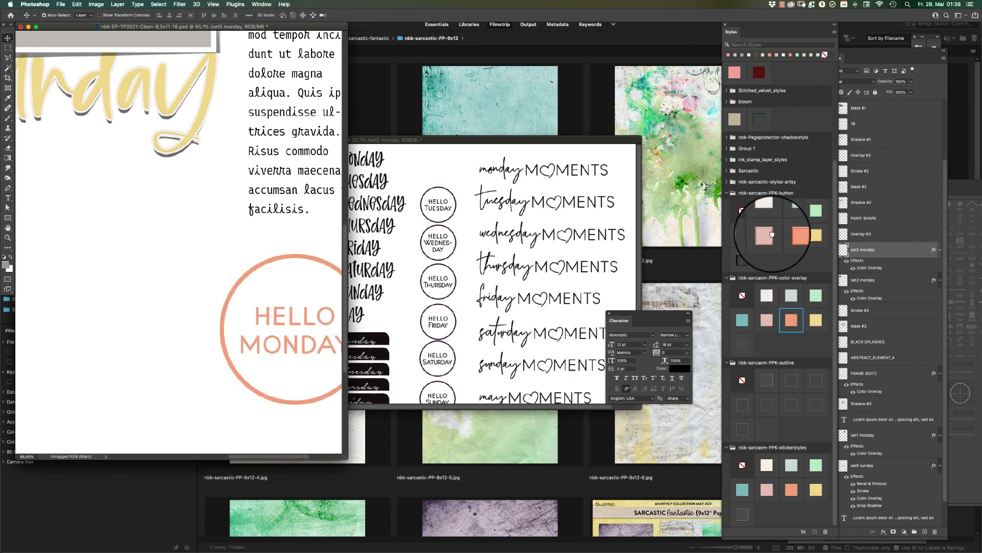
click(743, 259)
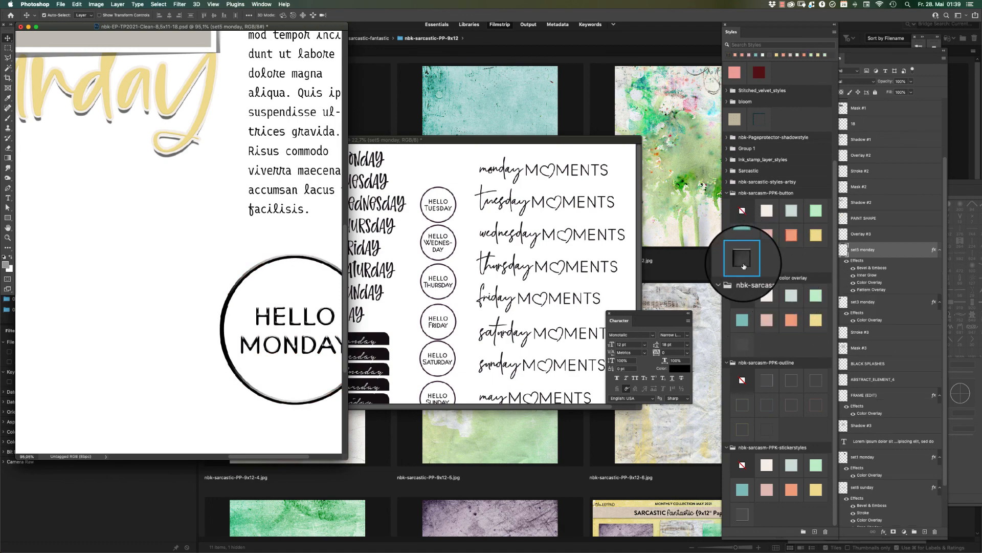
scroll(264, 304, right, 1)
scroll(264, 304, right, 2)
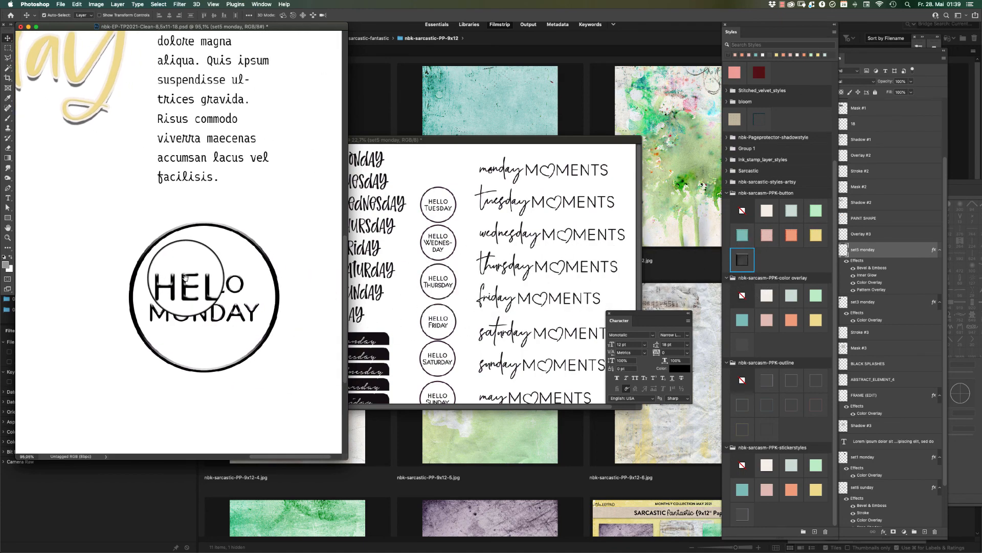
key(super+0)
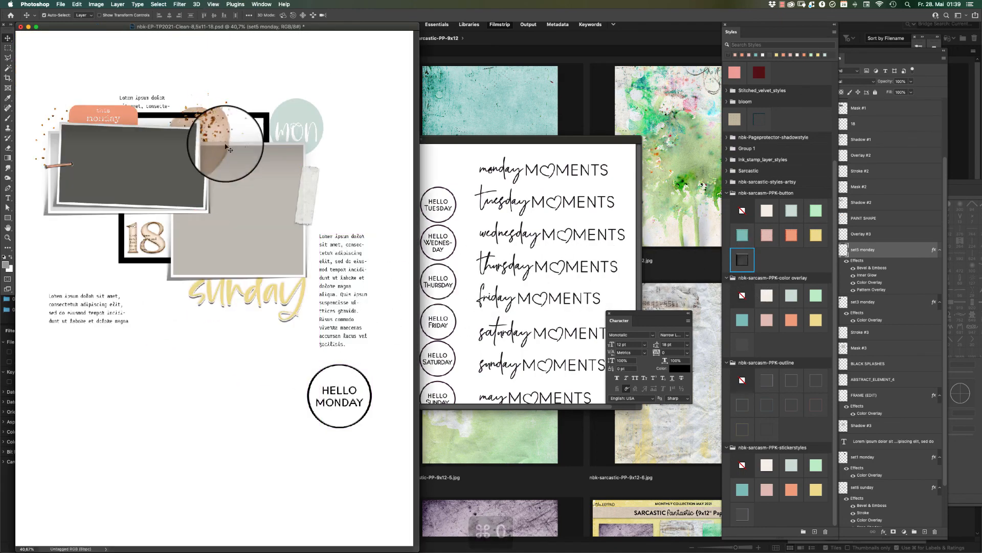
click(766, 490)
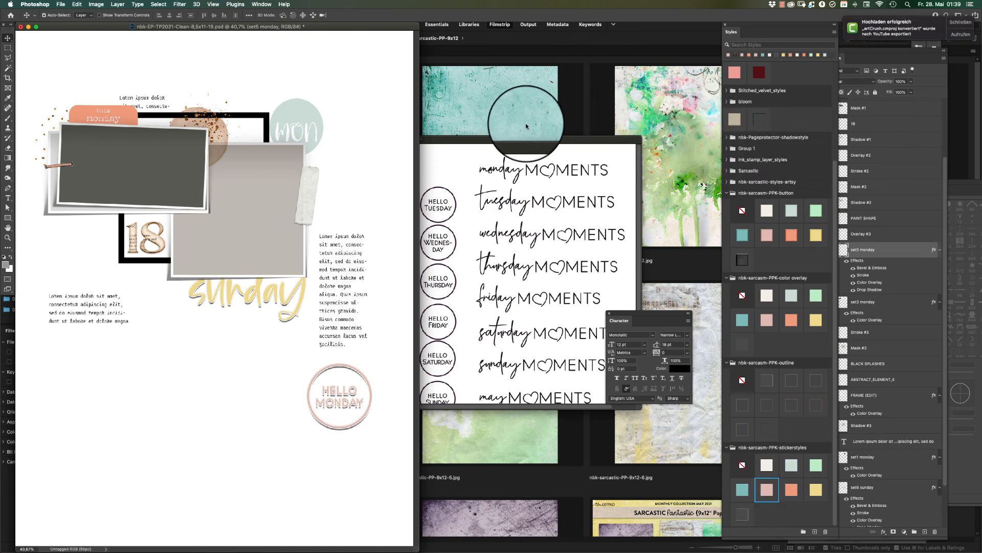
Bring the maydays layers document forward and arrange its window to review the full sheet of word sets.
click(530, 140)
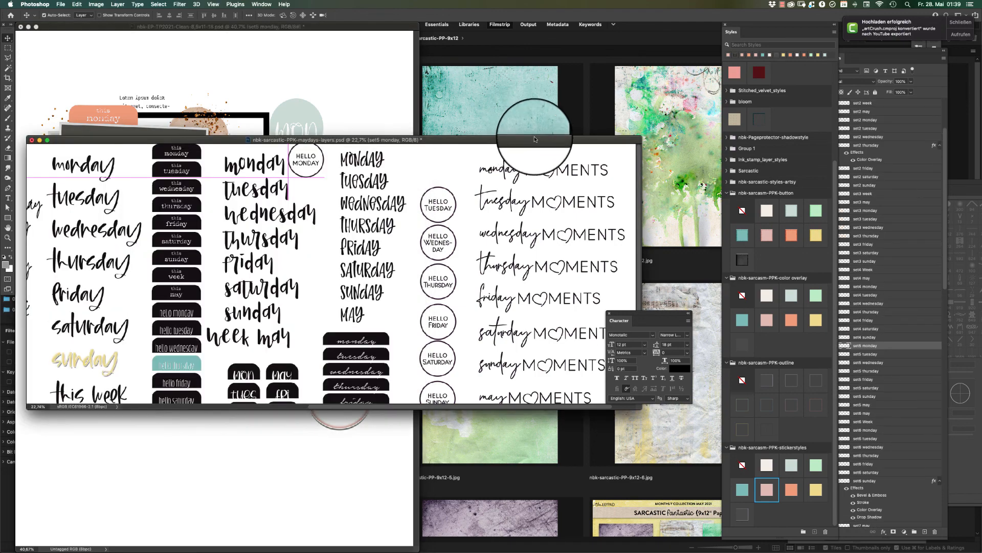
click(961, 23)
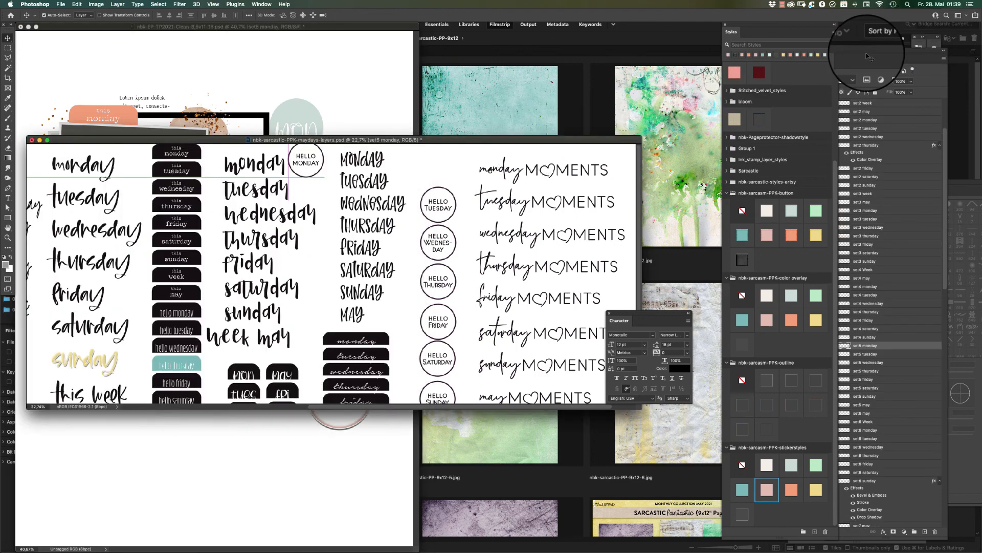
click(292, 245)
drag(400, 139, 457, 97)
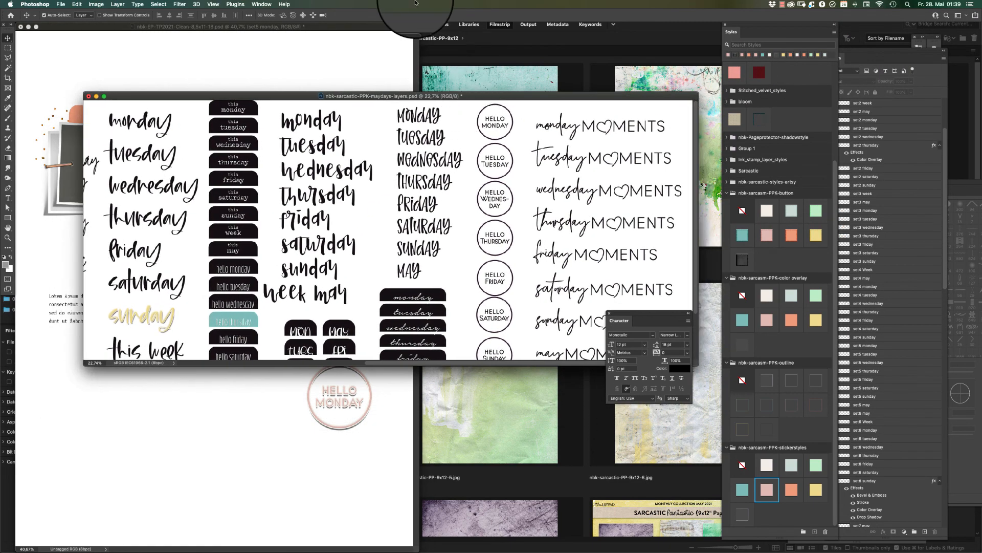
key(super+minus)
key(super+minus)
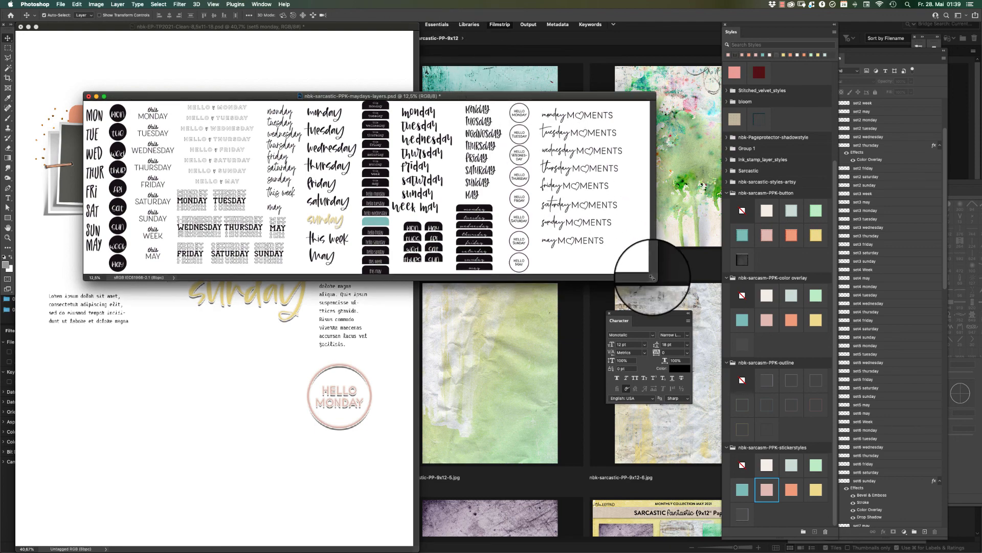
drag(654, 278, 680, 317)
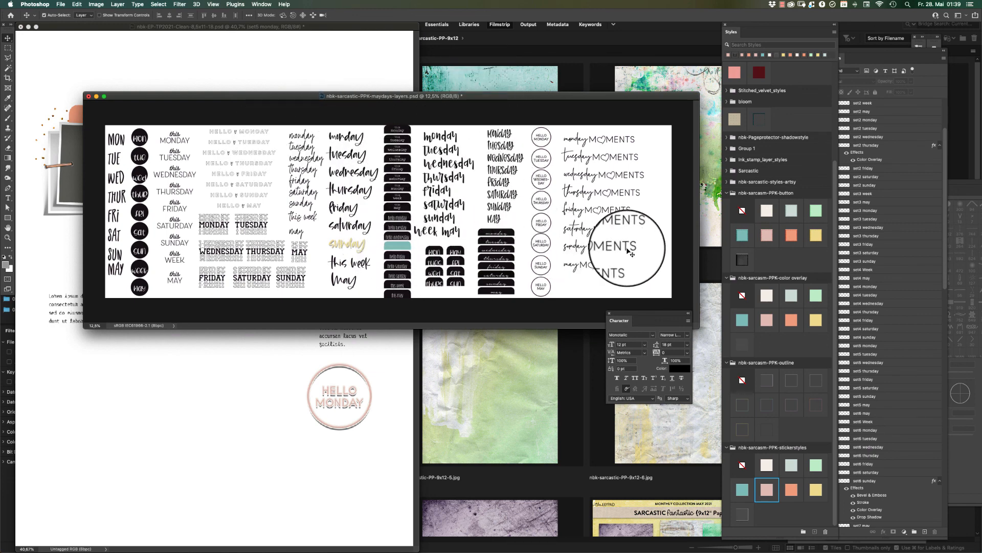
Save and close the maydays layers document.
click(602, 248)
key(super+s)
key(super+w)
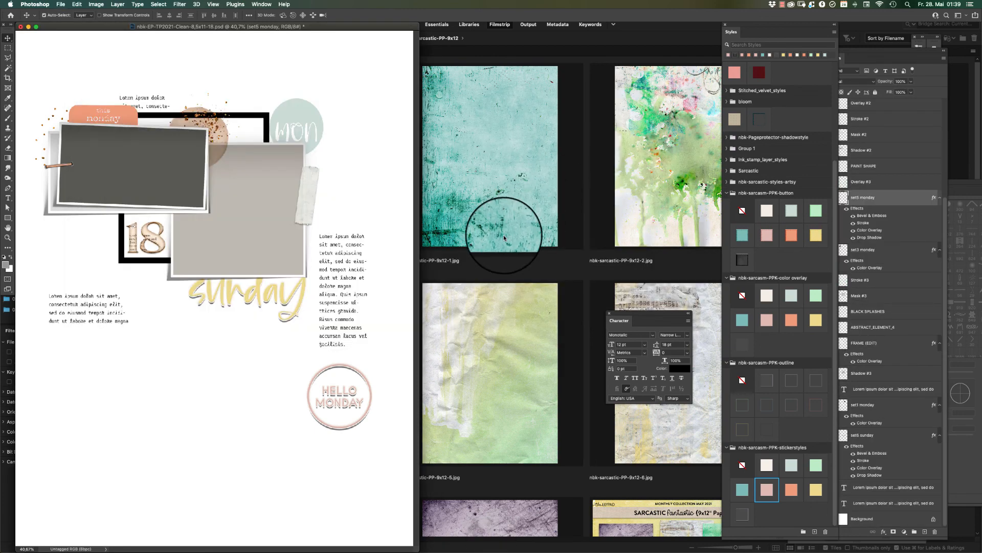
Switch to Adobe Bridge and browse the PNG word art sets in the nbk-sarcastic-PPK-maydays folder.
click(504, 235)
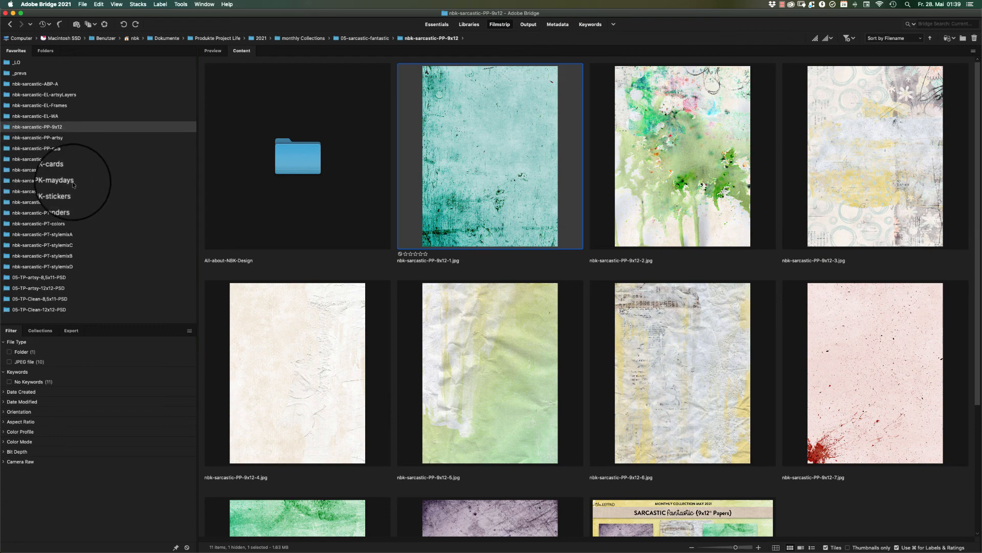
click(56, 180)
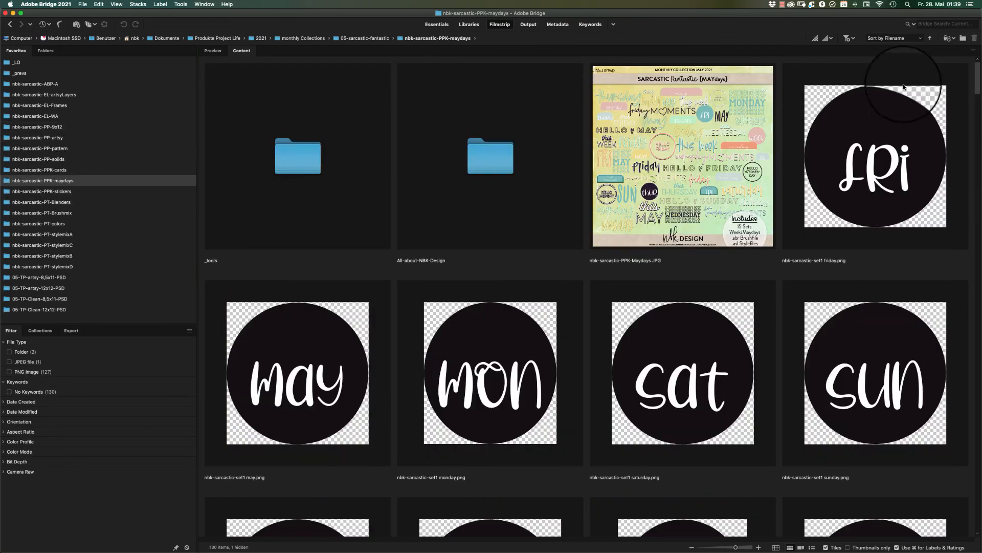
scroll(970, 92, down, 2)
scroll(969, 92, down, 1)
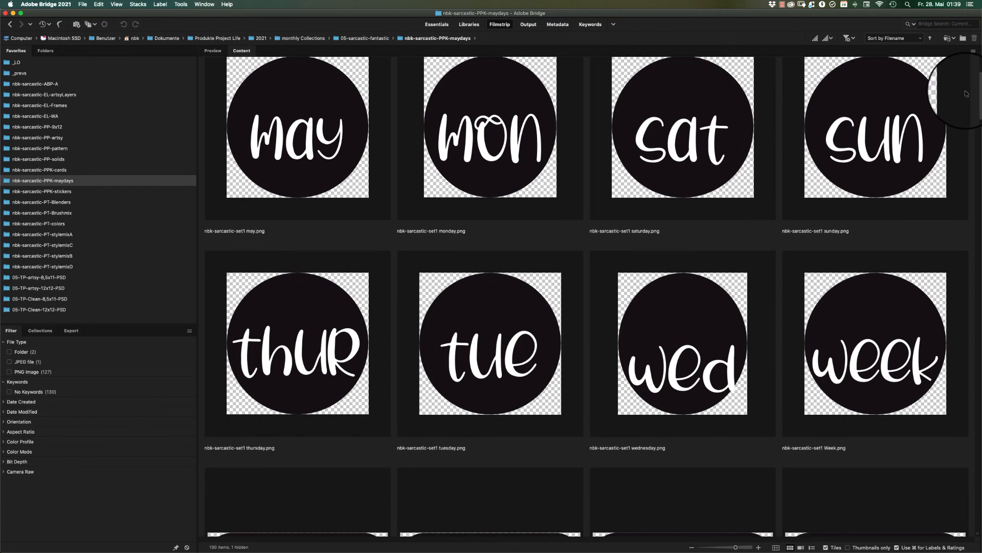
scroll(966, 94, down, 8)
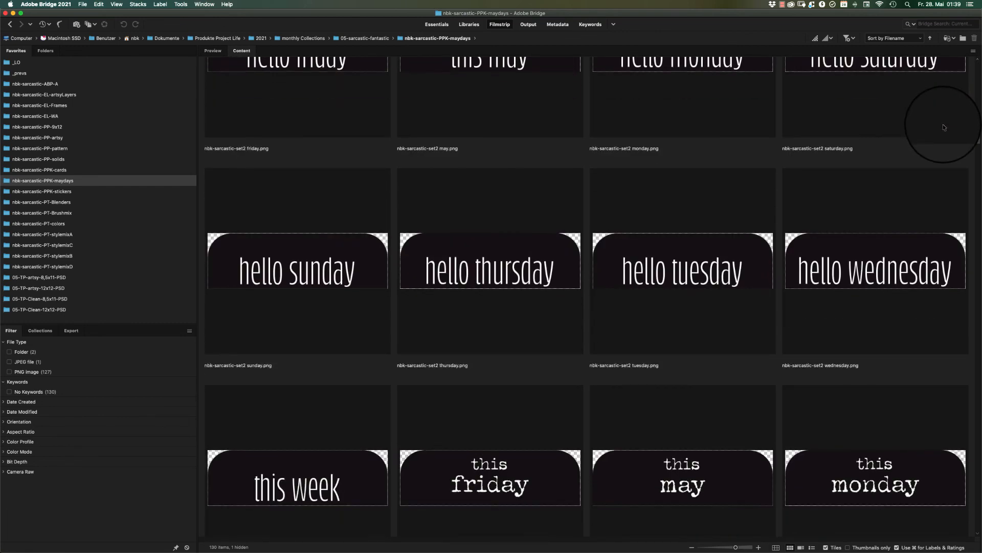
scroll(944, 128, down, 10)
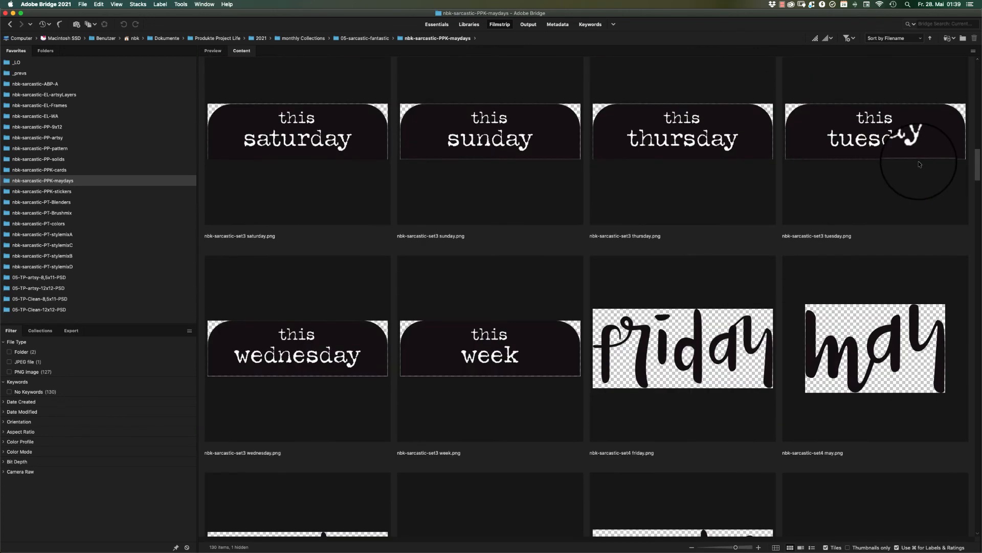
scroll(919, 164, up, 2)
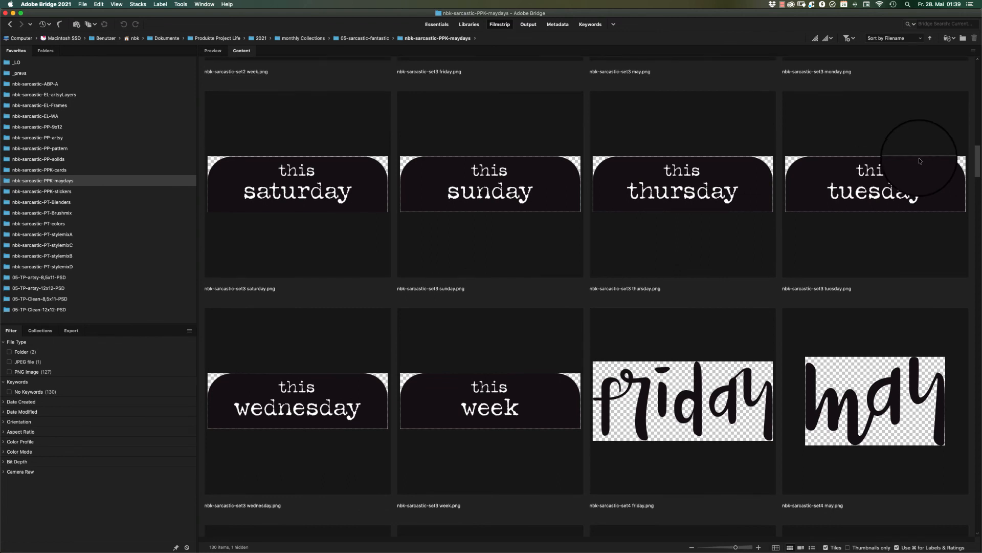
scroll(920, 161, down, 1)
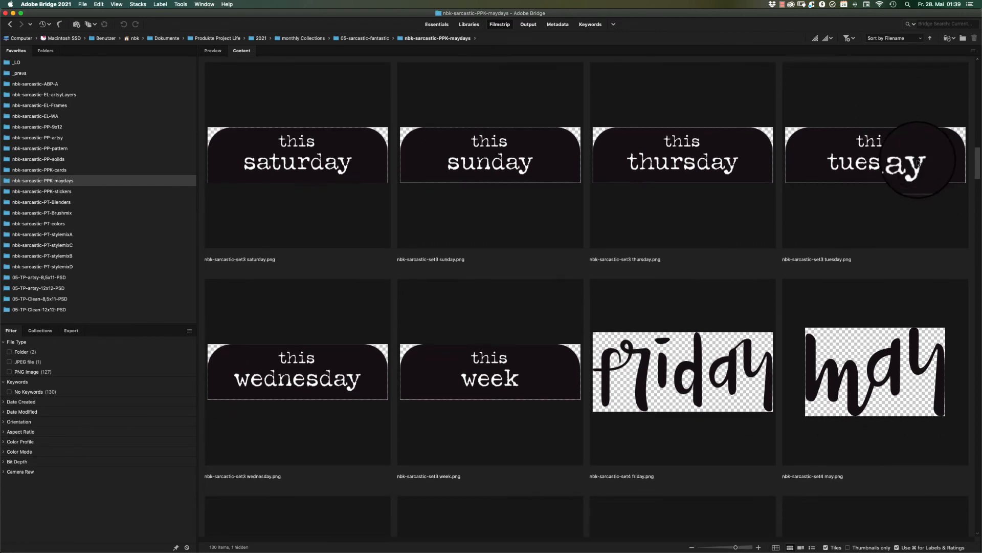
scroll(920, 162, up, 2)
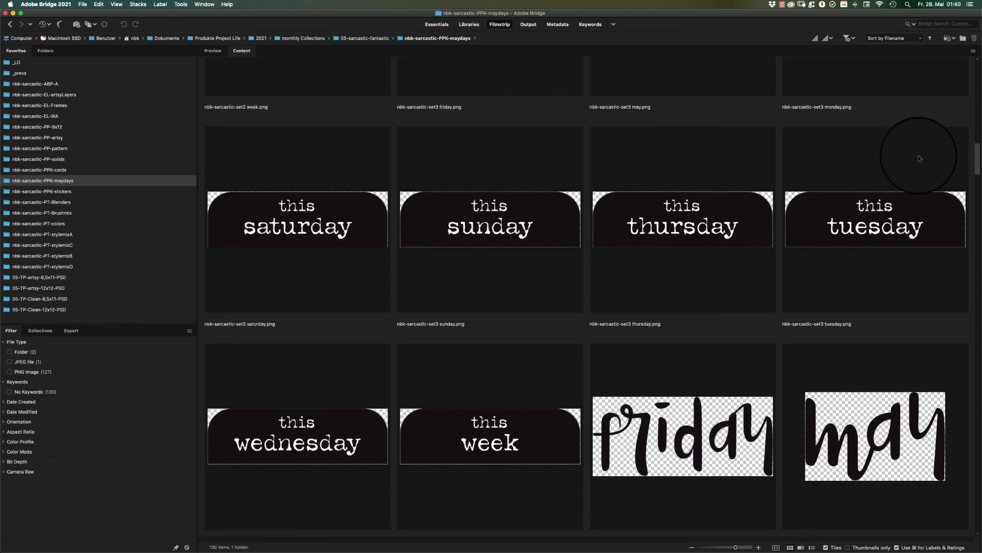
scroll(916, 158, down, 15)
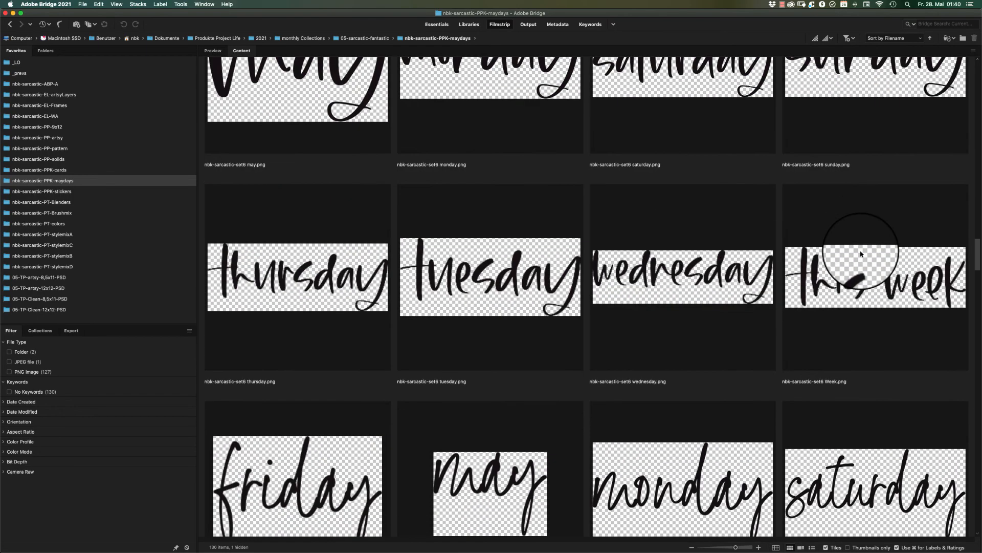
scroll(861, 253, down, 20)
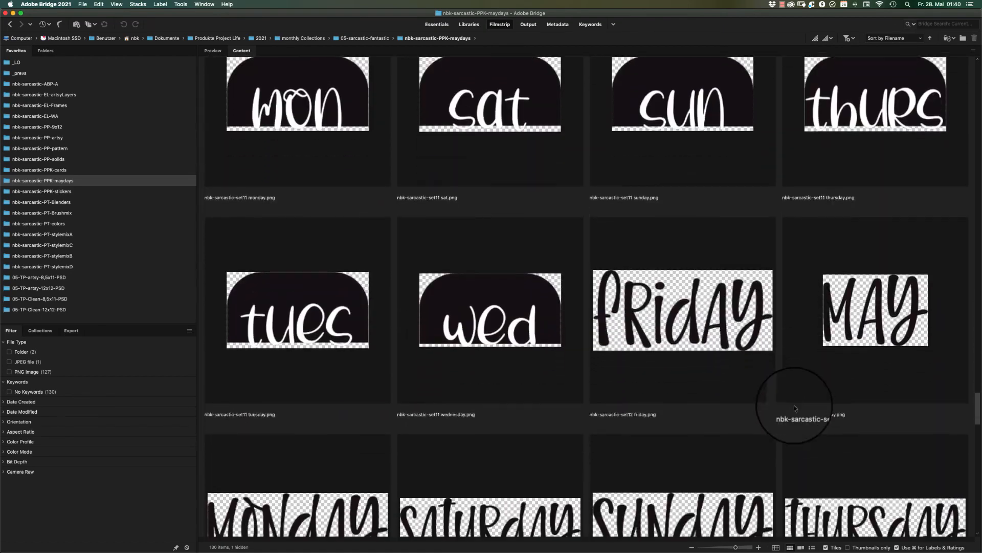
scroll(796, 409, down, 10)
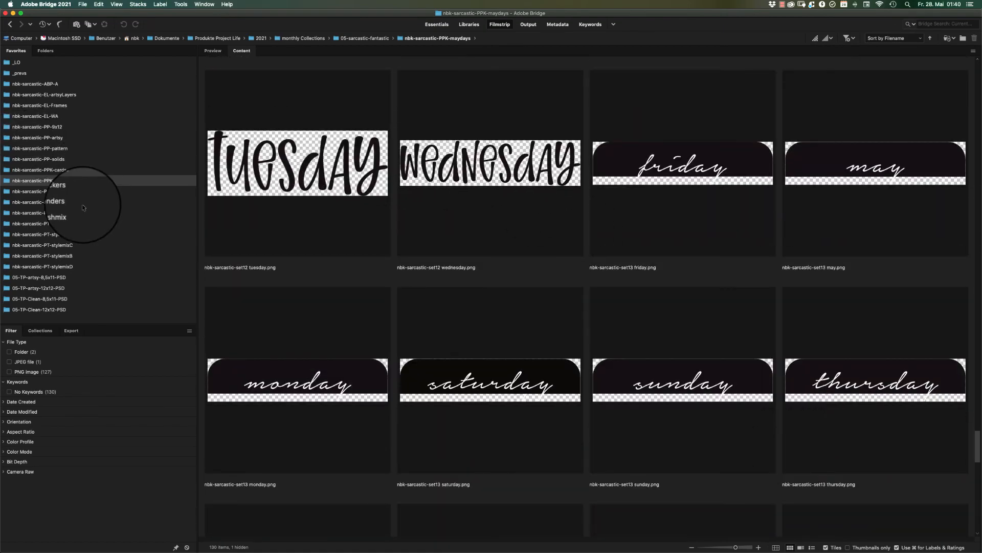
Open the V1-Stickerstyle folder inside nbk-sarcastic-PPK-stickers and look through its prompt and face stickers.
click(78, 193)
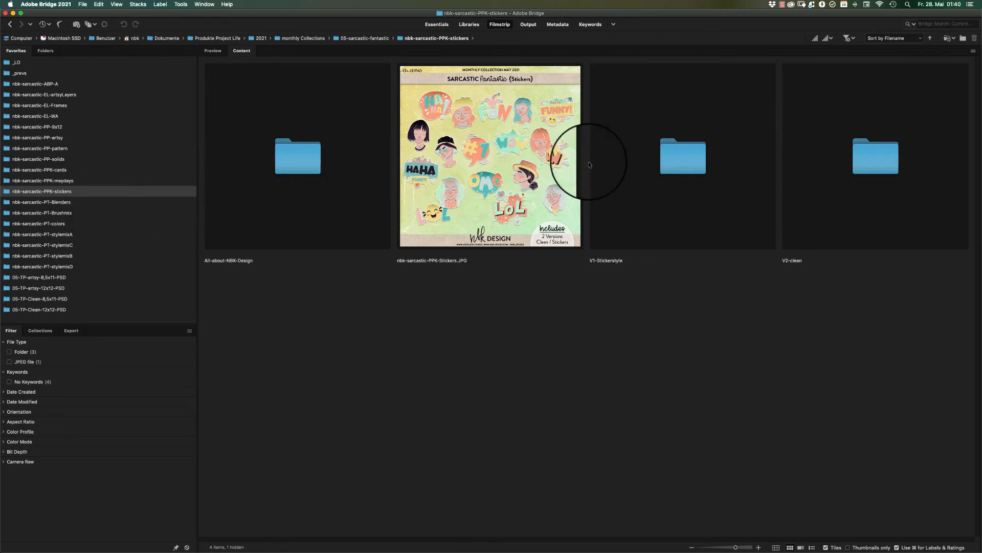
double_click(693, 151)
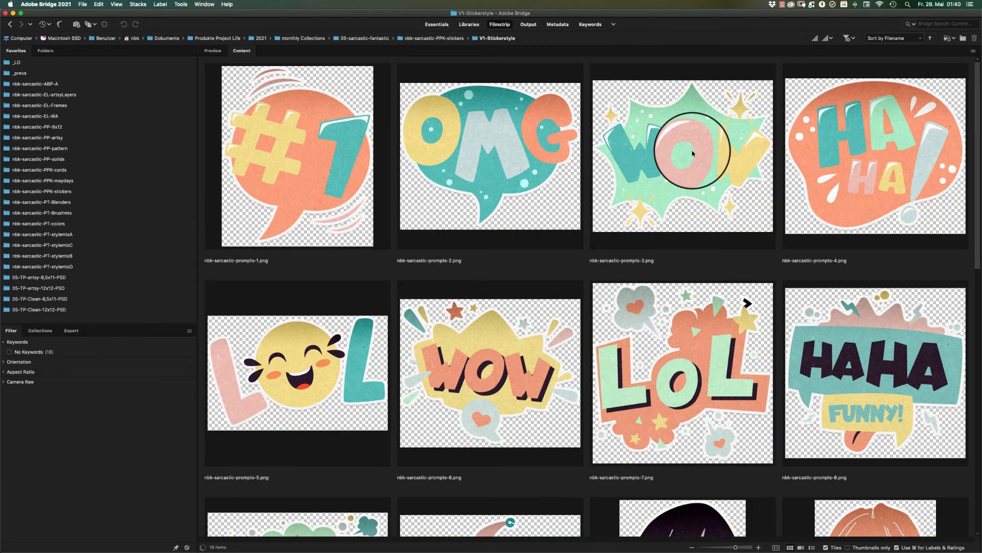
scroll(973, 85, down, 1)
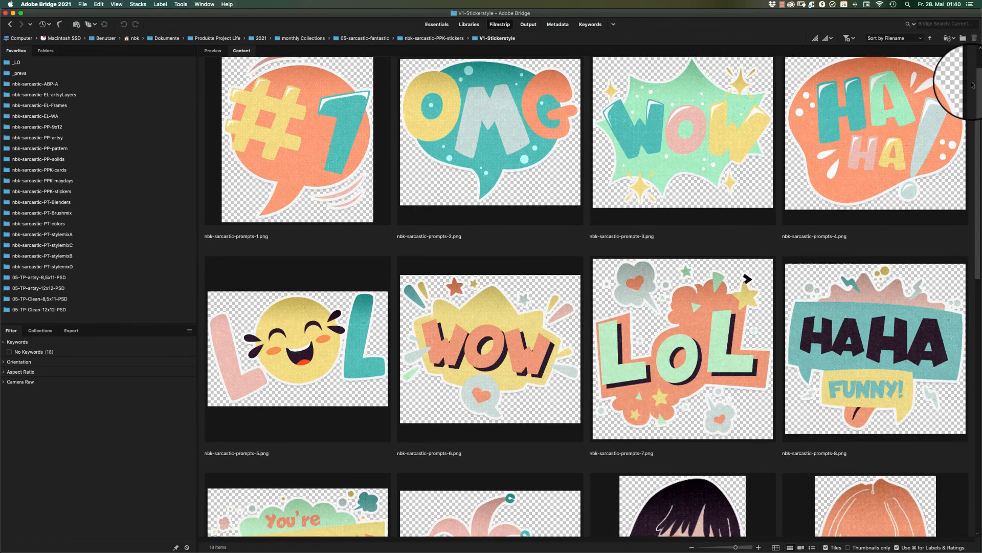
scroll(962, 103, down, 7)
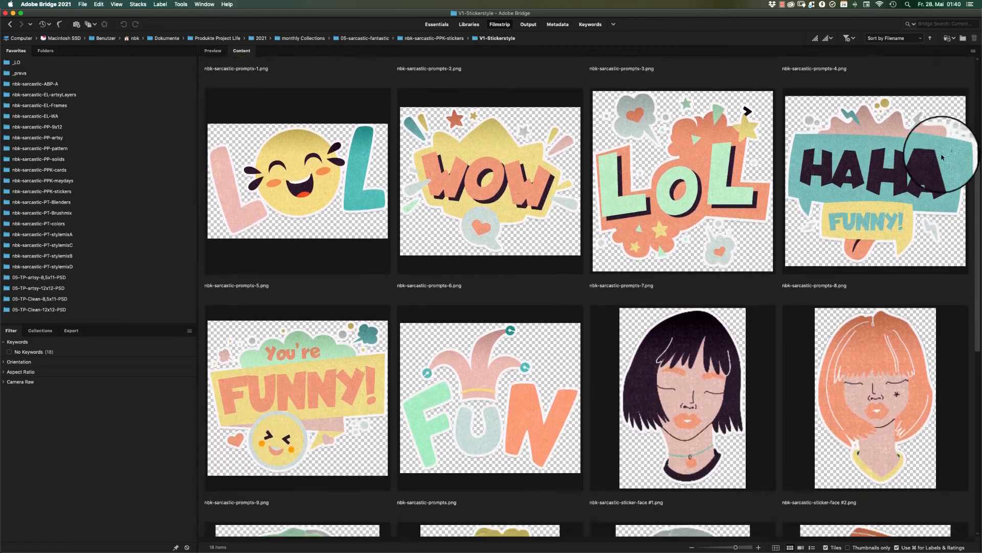
scroll(947, 164, down, 8)
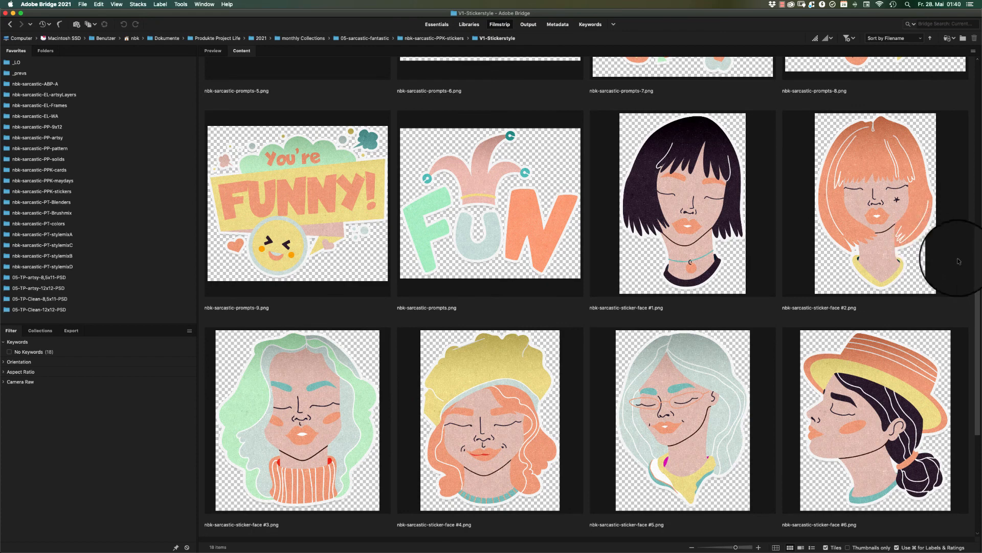
scroll(959, 261, up, 12)
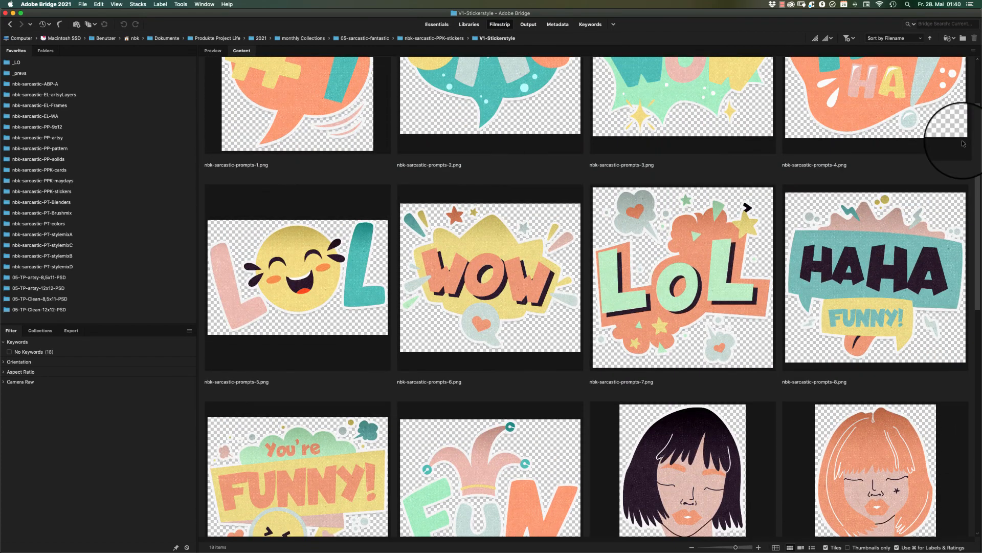
scroll(963, 144, up, 4)
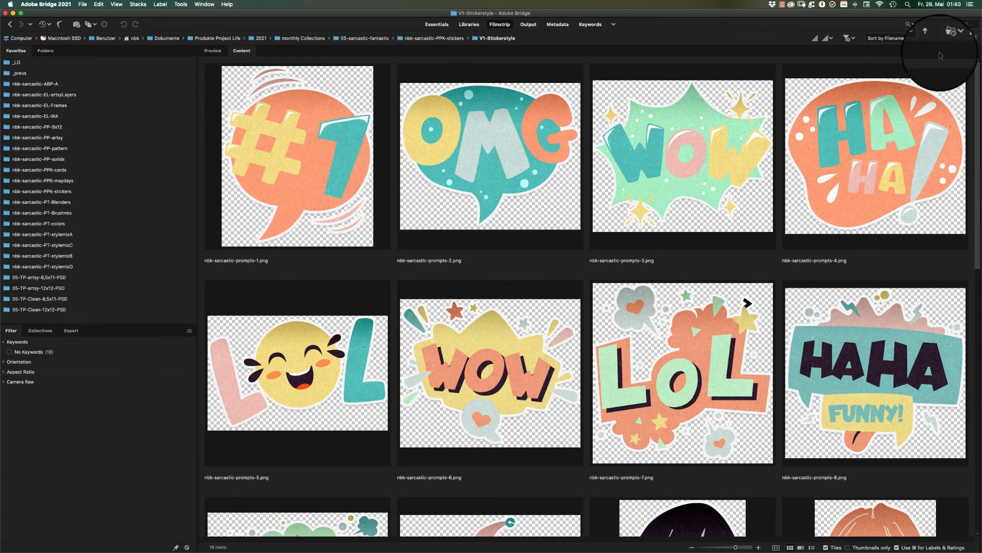
Open the V2-clean folder inside nbk-sarcastic-PPK-stickers and preview the OMG prompt and face stickers at full-screen size.
key(super+Up)
double_click(874, 155)
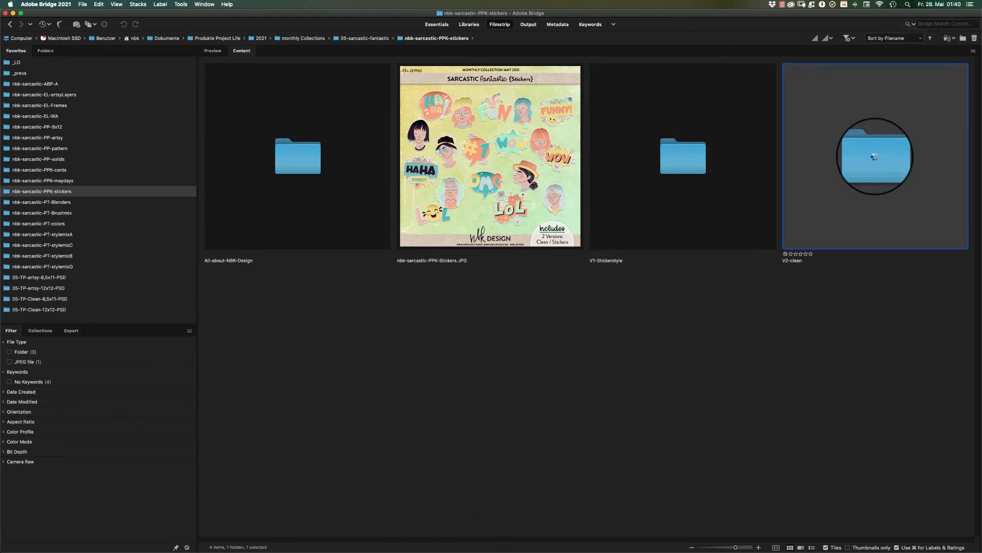
click(503, 149)
key(space)
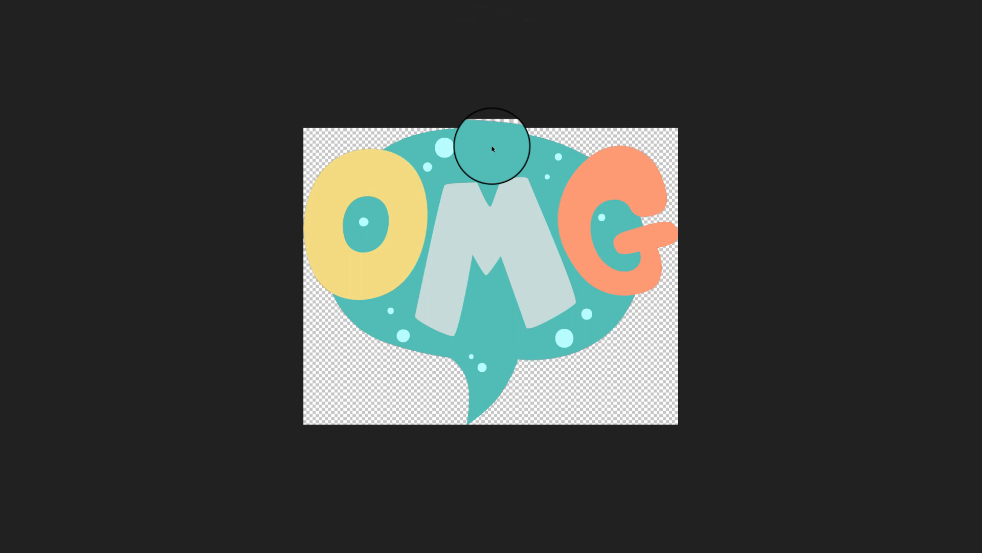
key(super+Up)
key(super+Up)
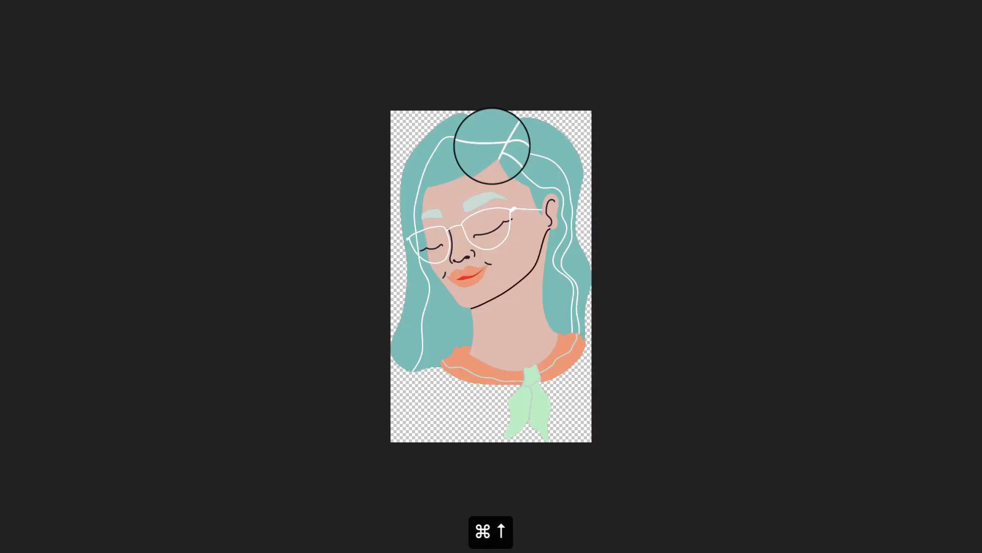
key(super+Up)
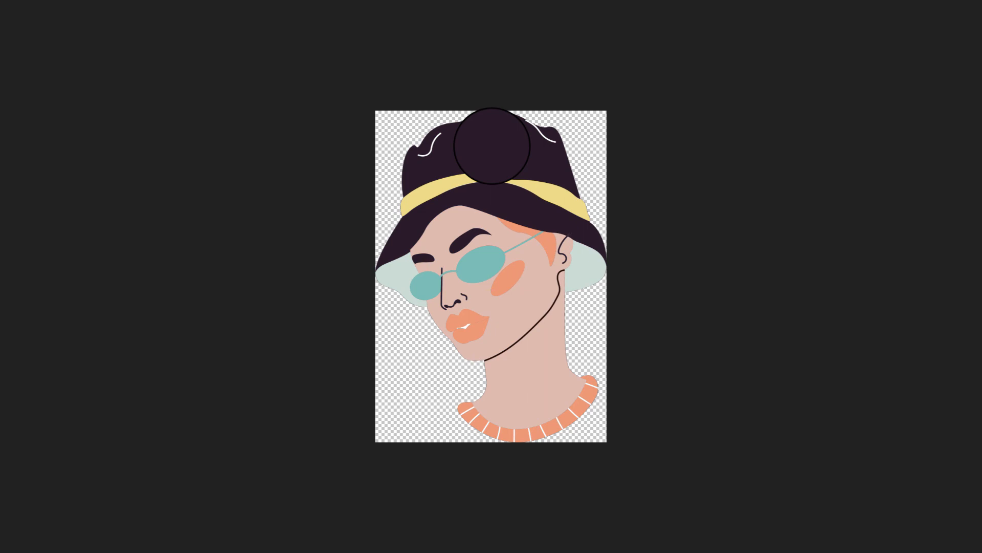
key(space)
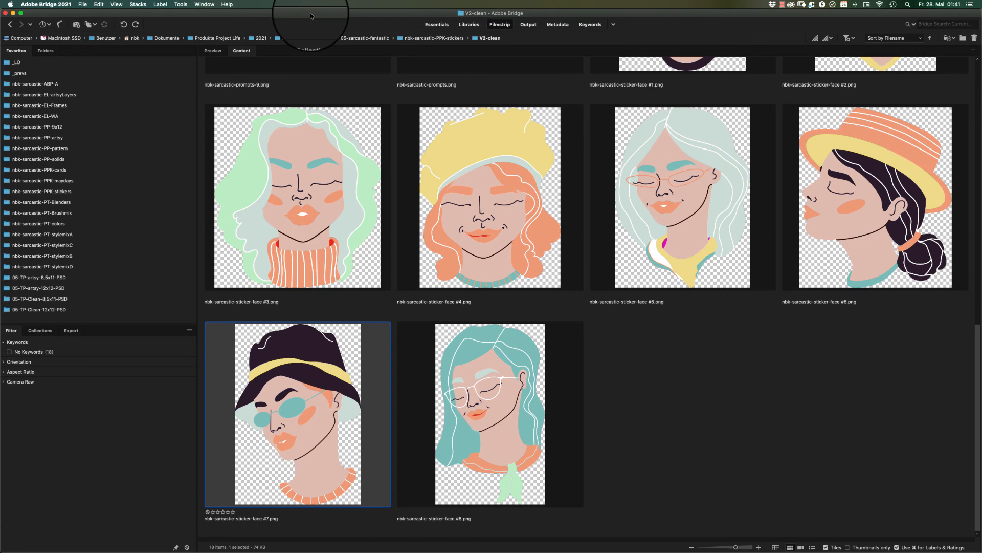
Look through the nbk-sarcastic-PPK-cards and nbk-sarcastic-PPK-maydays folders, ending in the nbk-sarcastic-PPK-stickers folder.
click(61, 170)
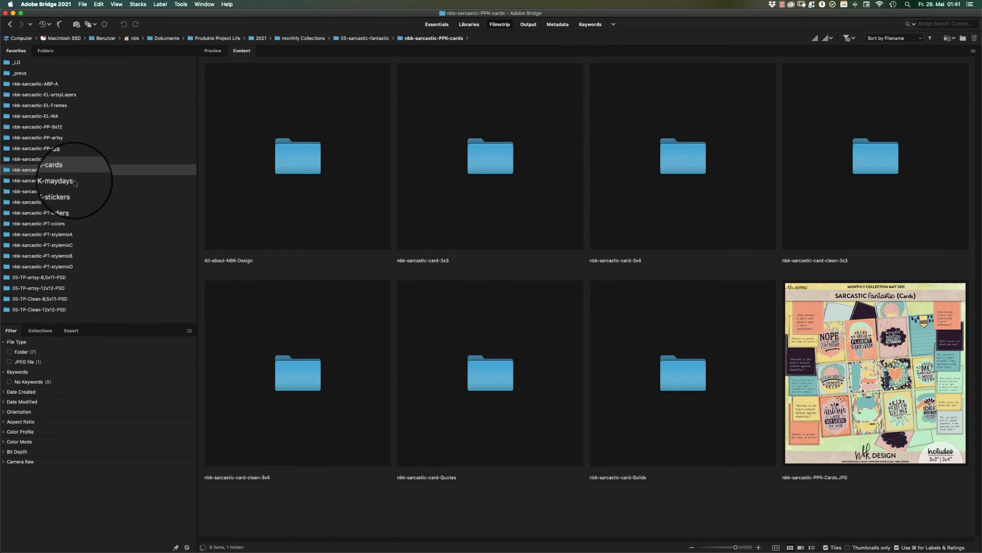
click(74, 182)
click(75, 191)
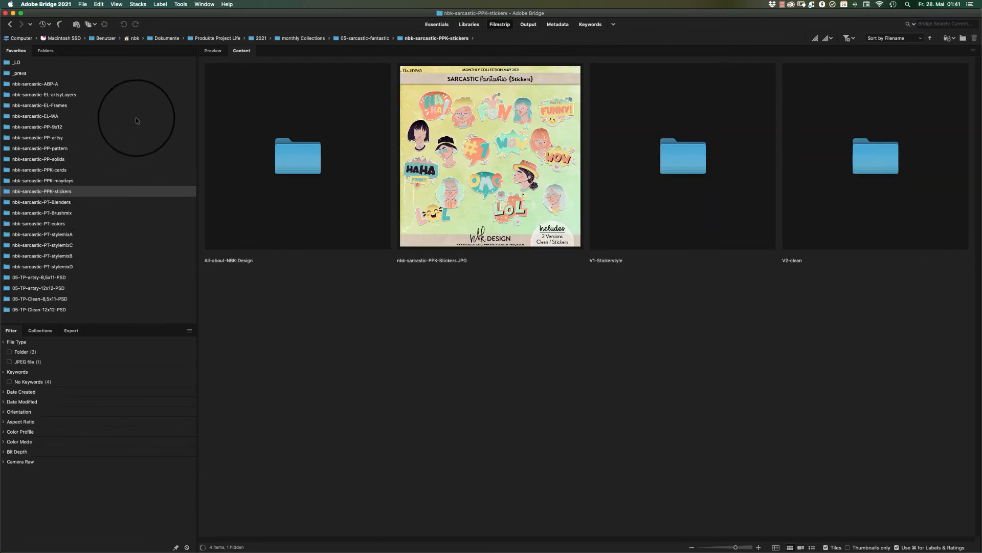